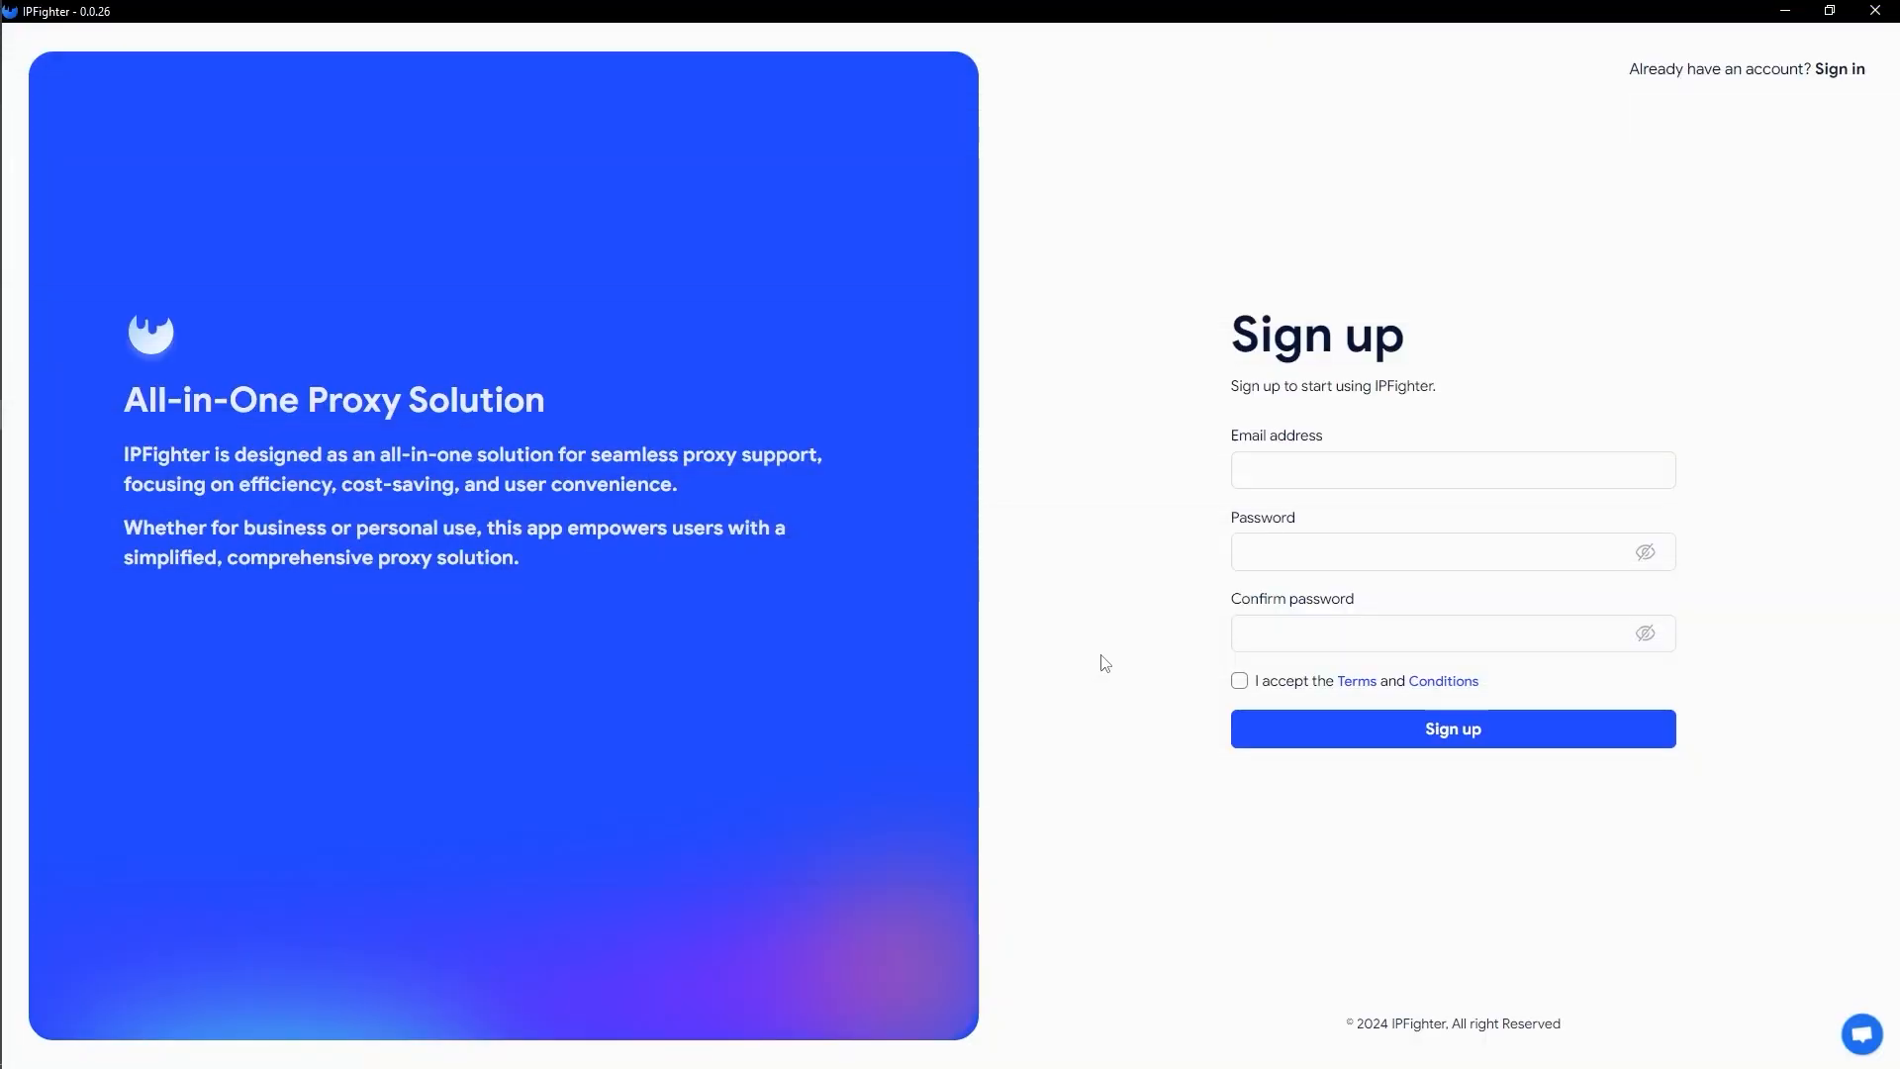
# Step: Sign up with the account e-mail address and a password, accepting the terms and conditions
pyautogui.click(1281, 477)
pyautogui.hotkey('ctrl', 'v')
pyautogui.click(1282, 556)
pyautogui.write('••••••')
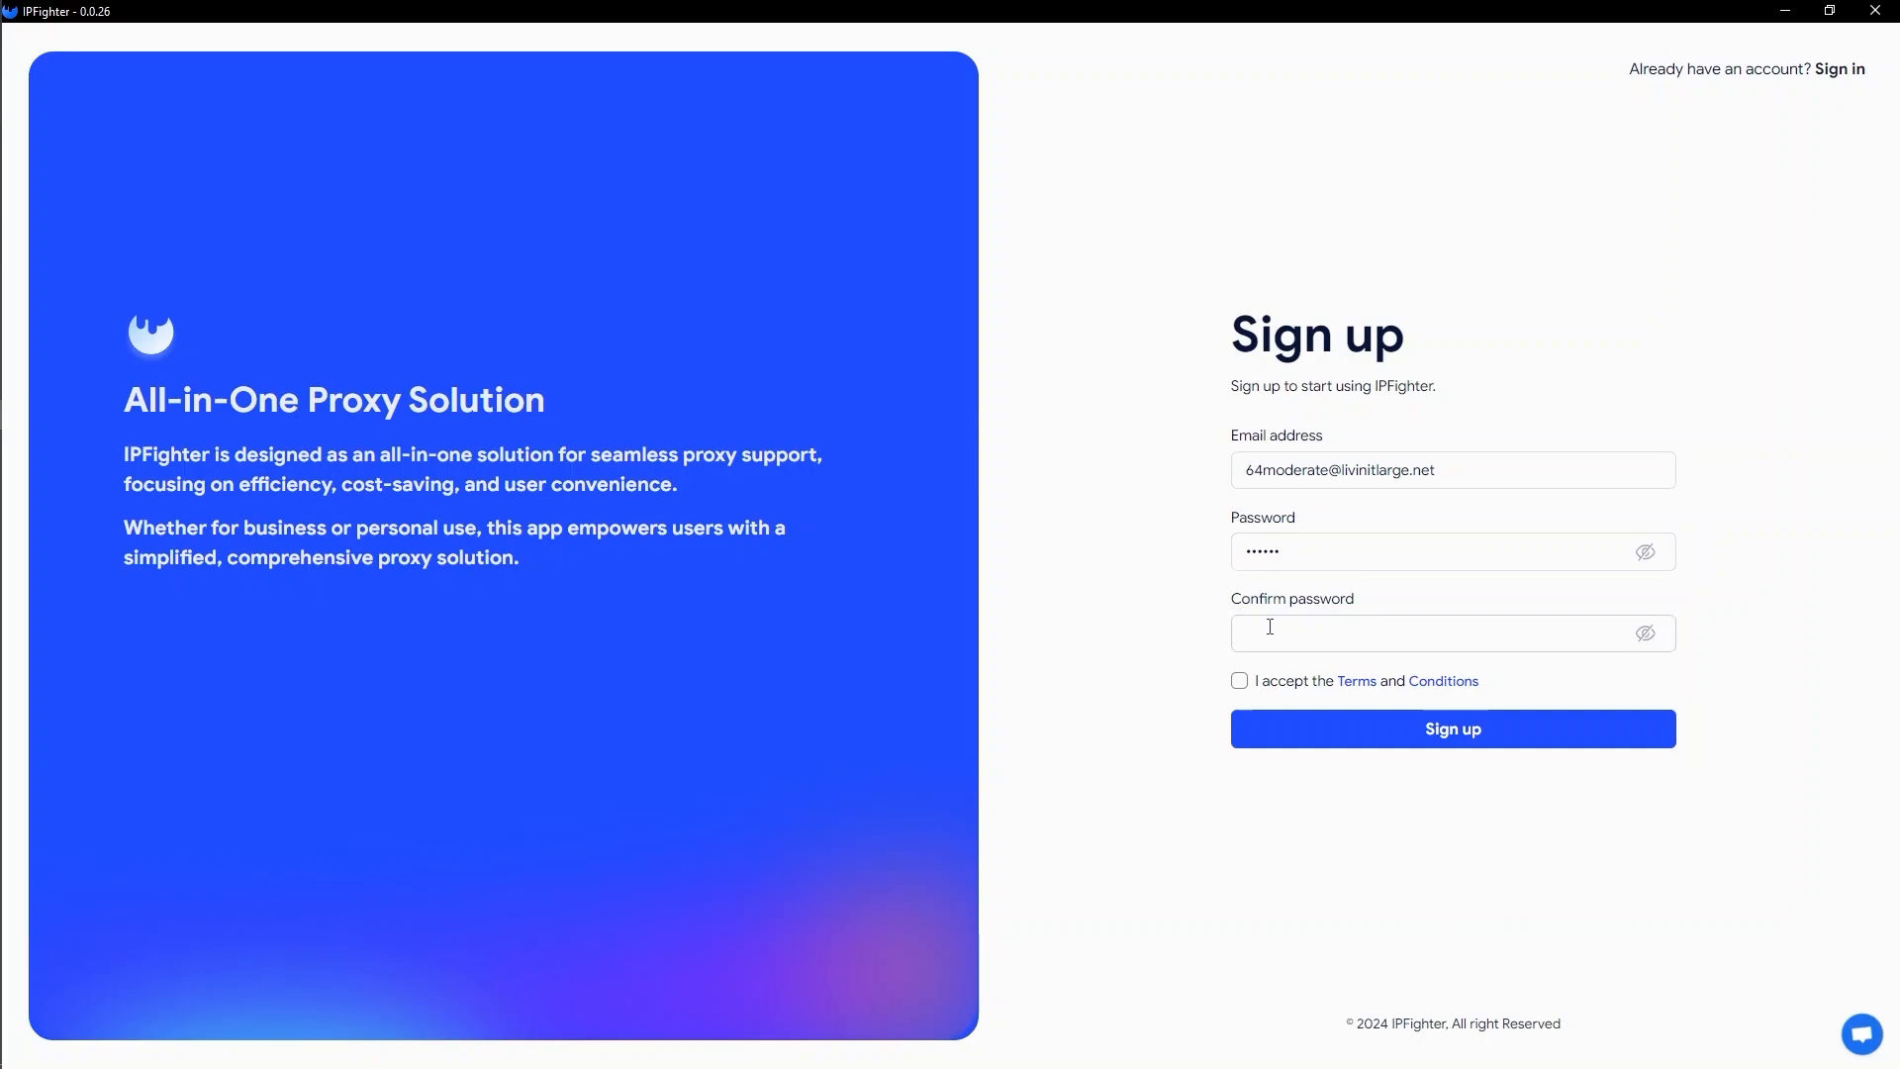
pyautogui.click(1270, 626)
pyautogui.write('••••••')
pyautogui.click(1257, 679)
pyautogui.click(1305, 732)
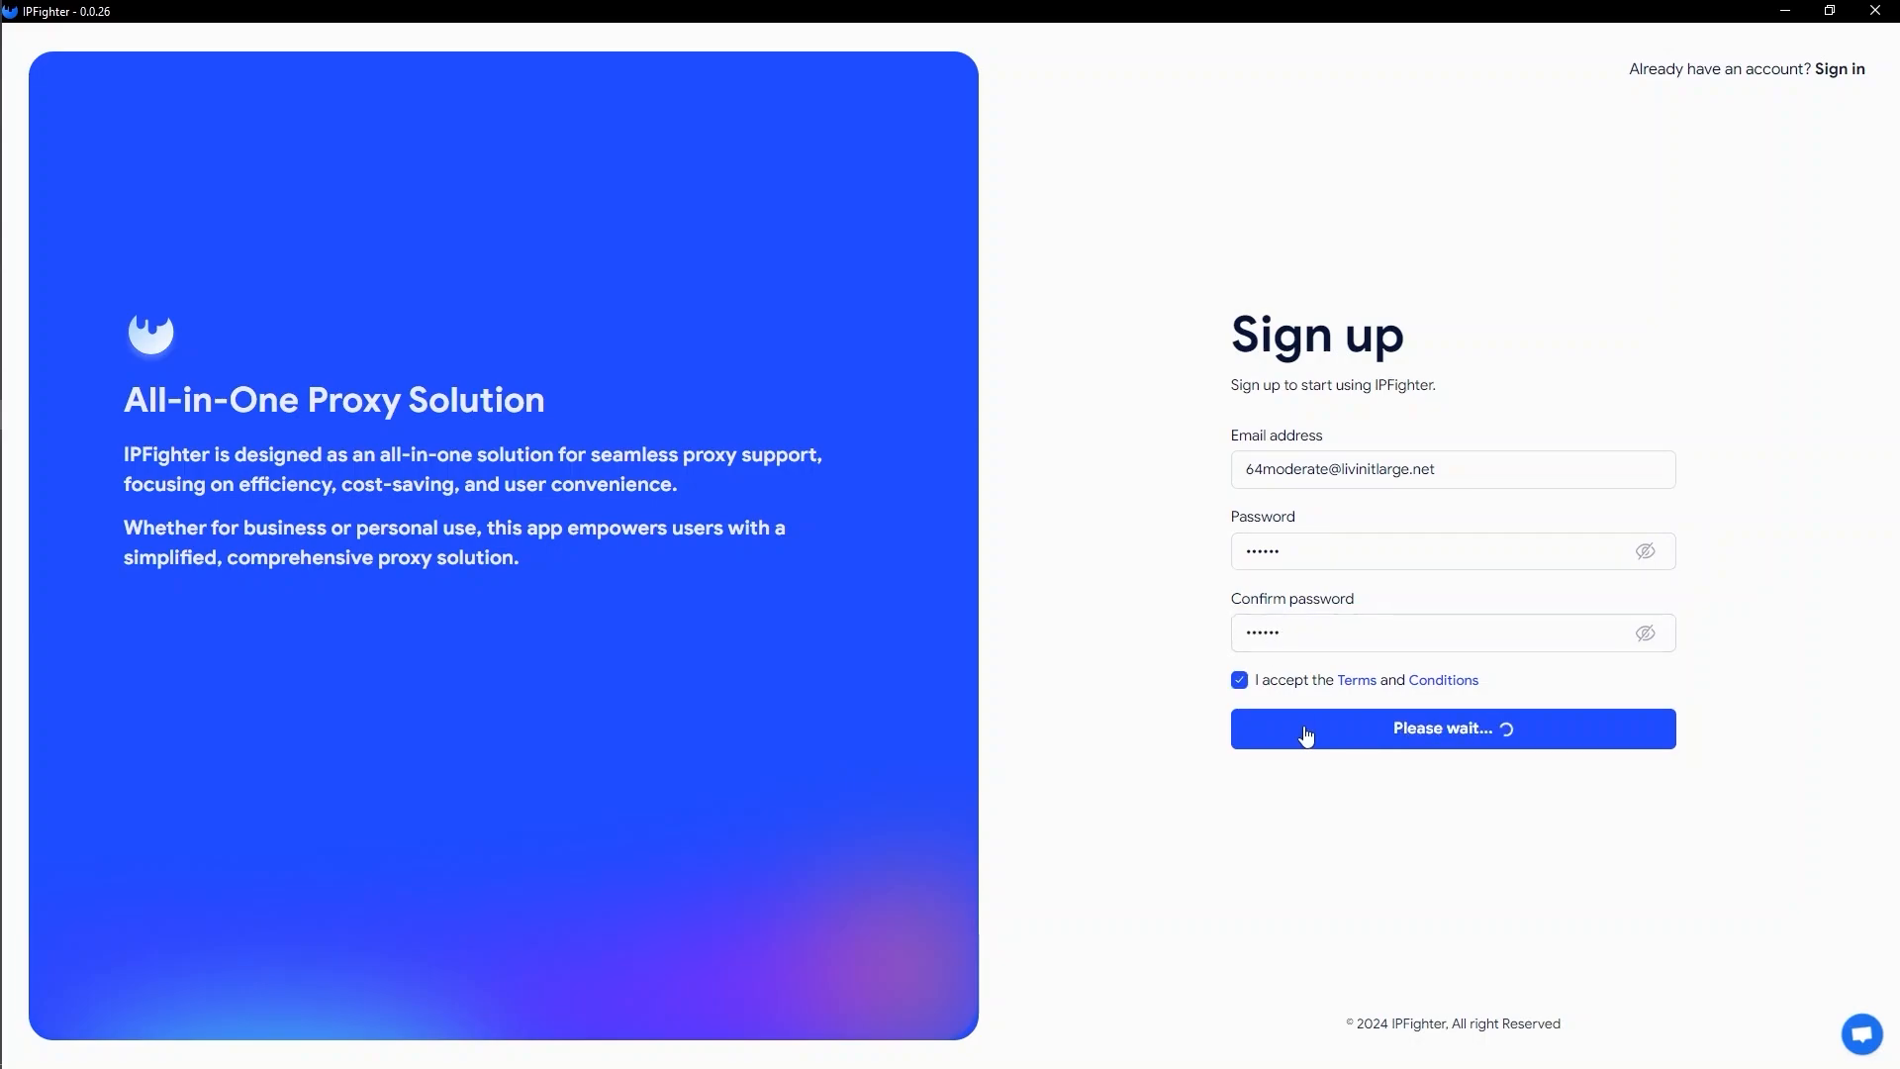
# Step: Paste in and submit the emailed verification code
pyautogui.click(1323, 592)
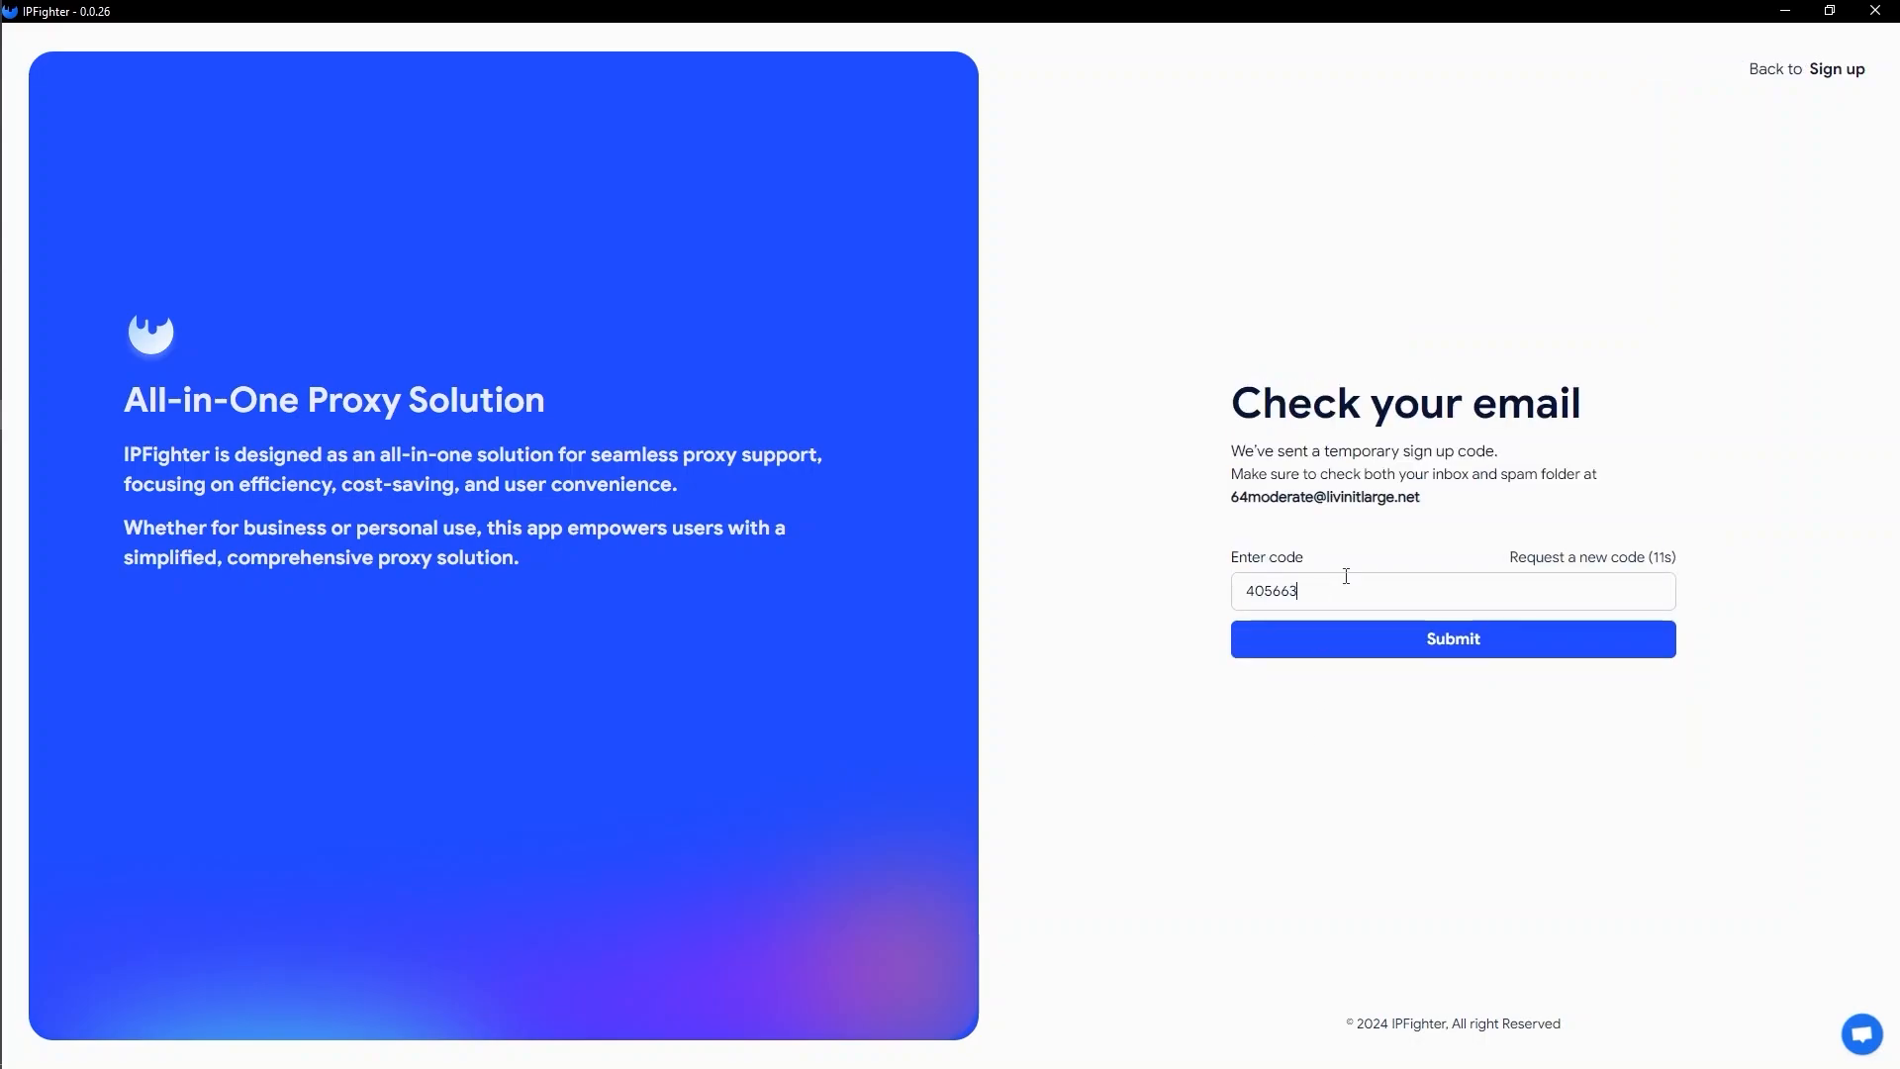
pyautogui.click(1350, 637)
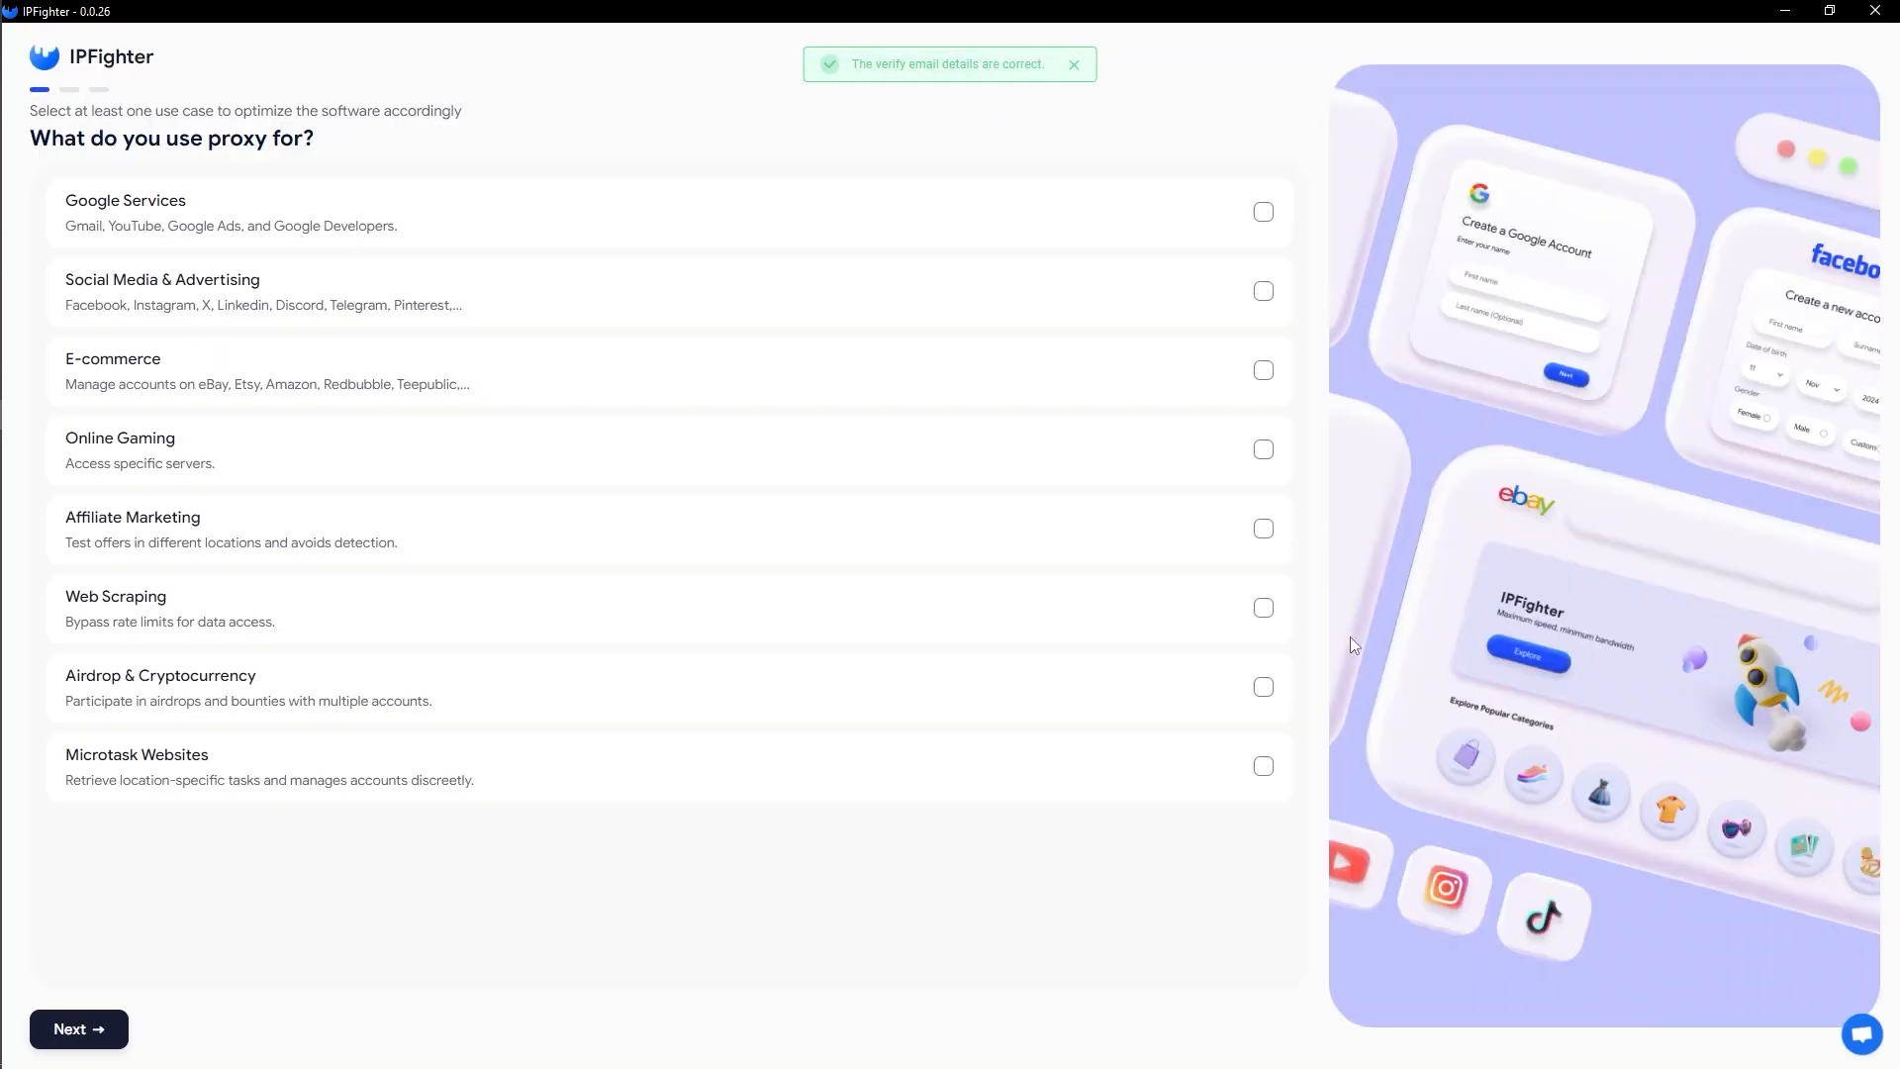
# Step: Answer setup: Affiliate Marketing, Web Scraping and Google Services use cases, team 10-100, source Facebook Group
pyautogui.click(394, 549)
pyautogui.click(368, 617)
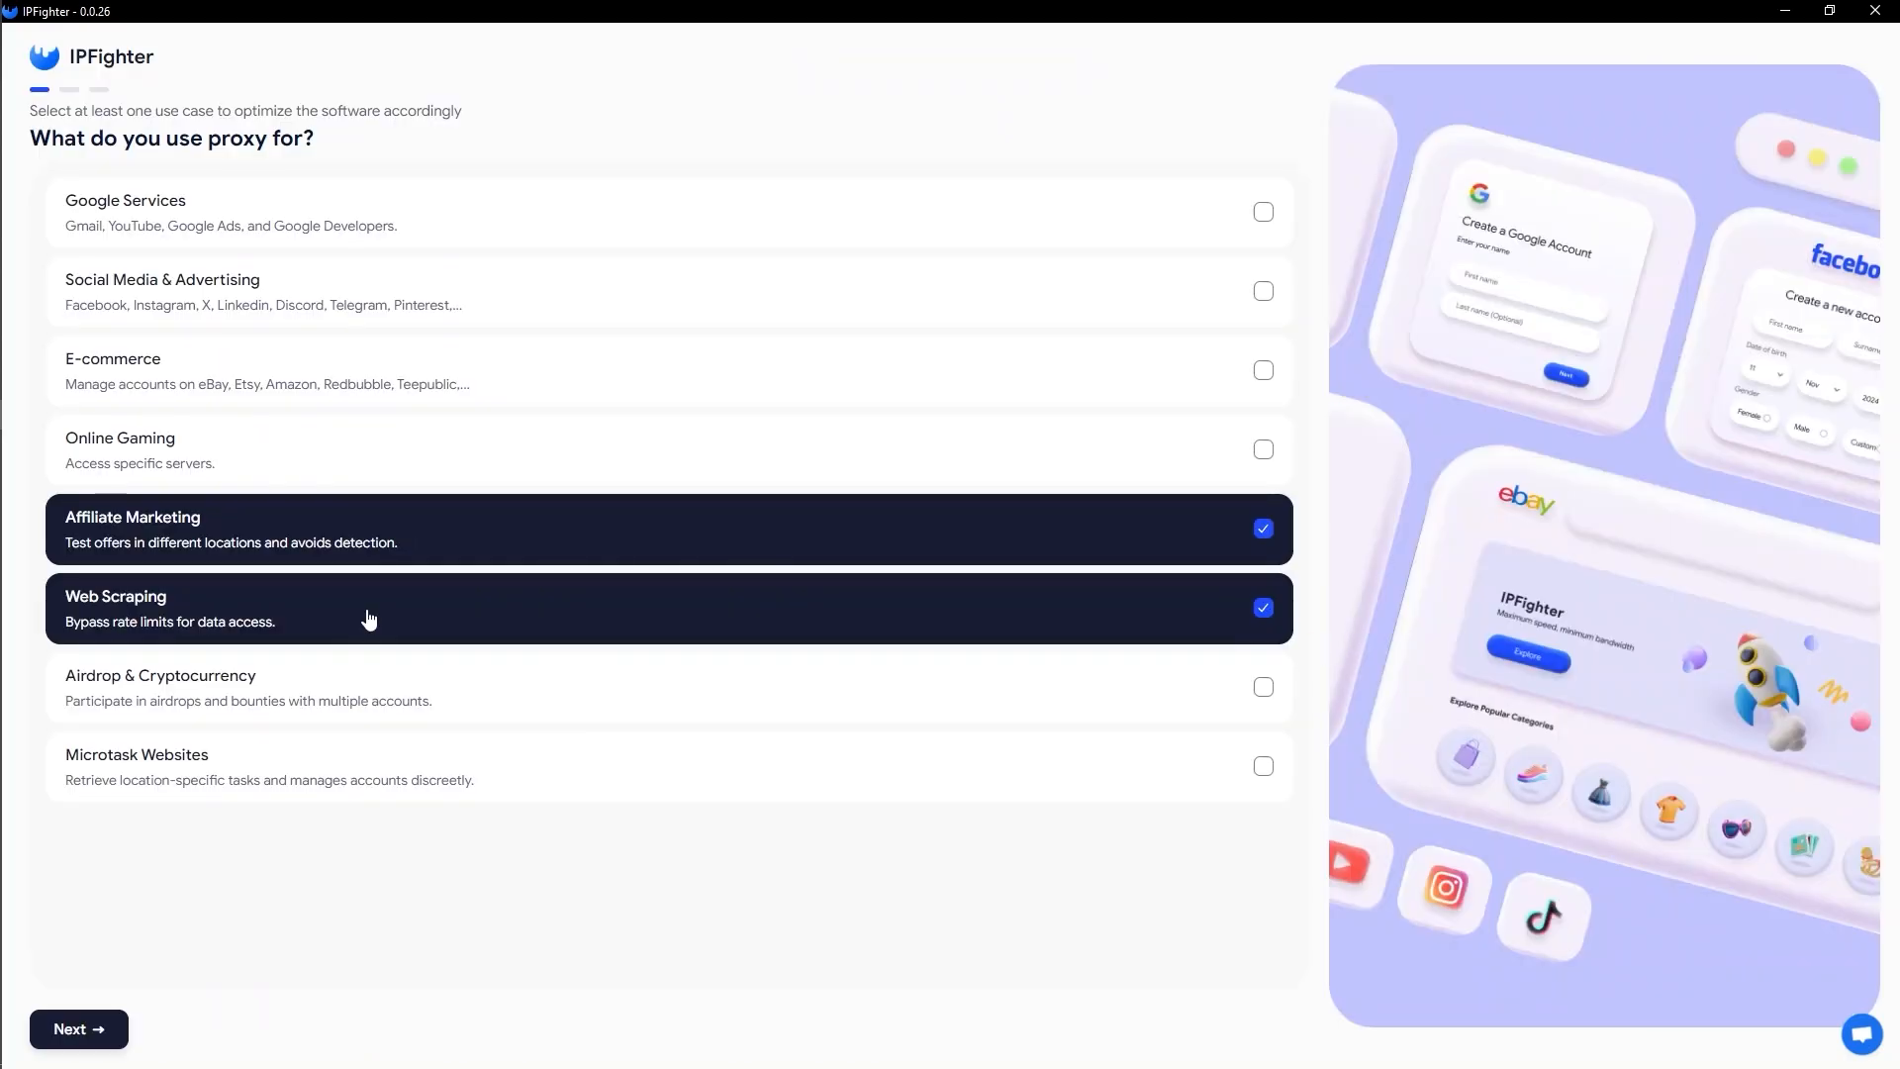
pyautogui.click(341, 237)
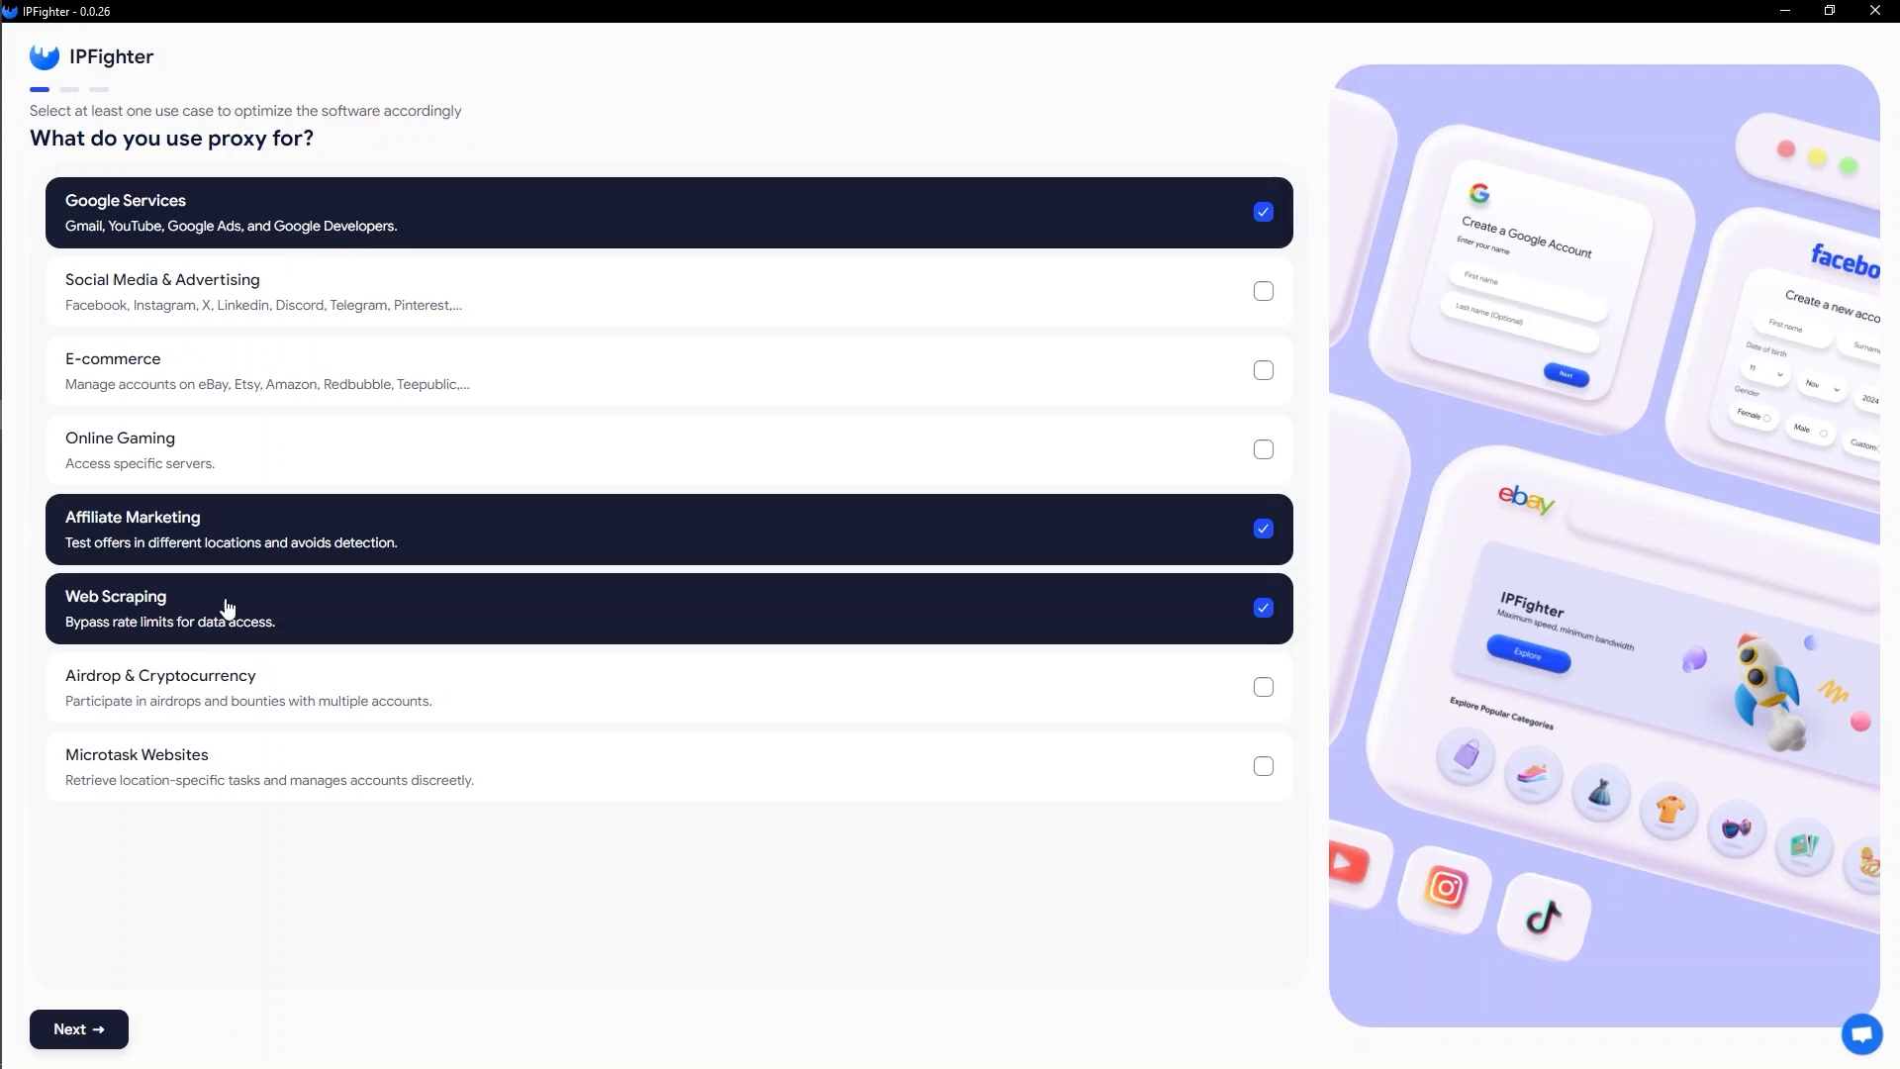
pyautogui.click(97, 1032)
pyautogui.click(722, 637)
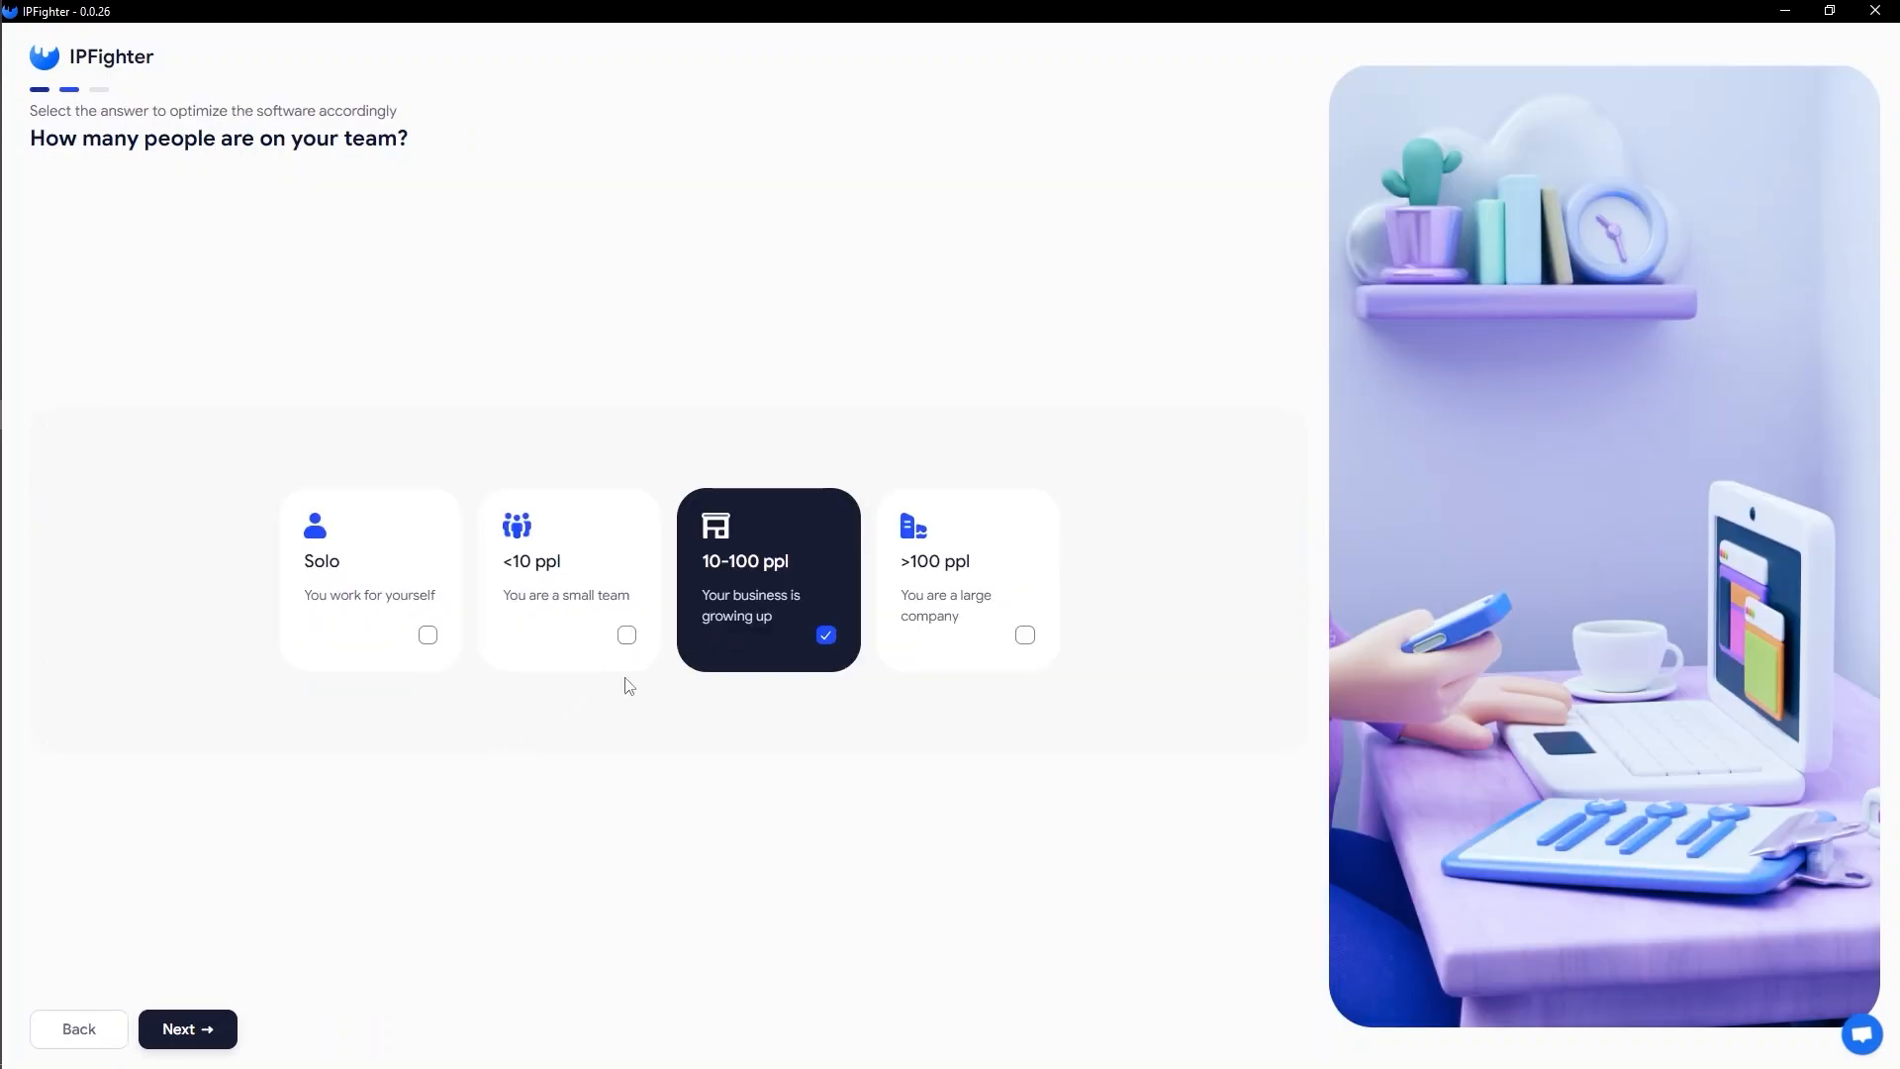
pyautogui.click(181, 1043)
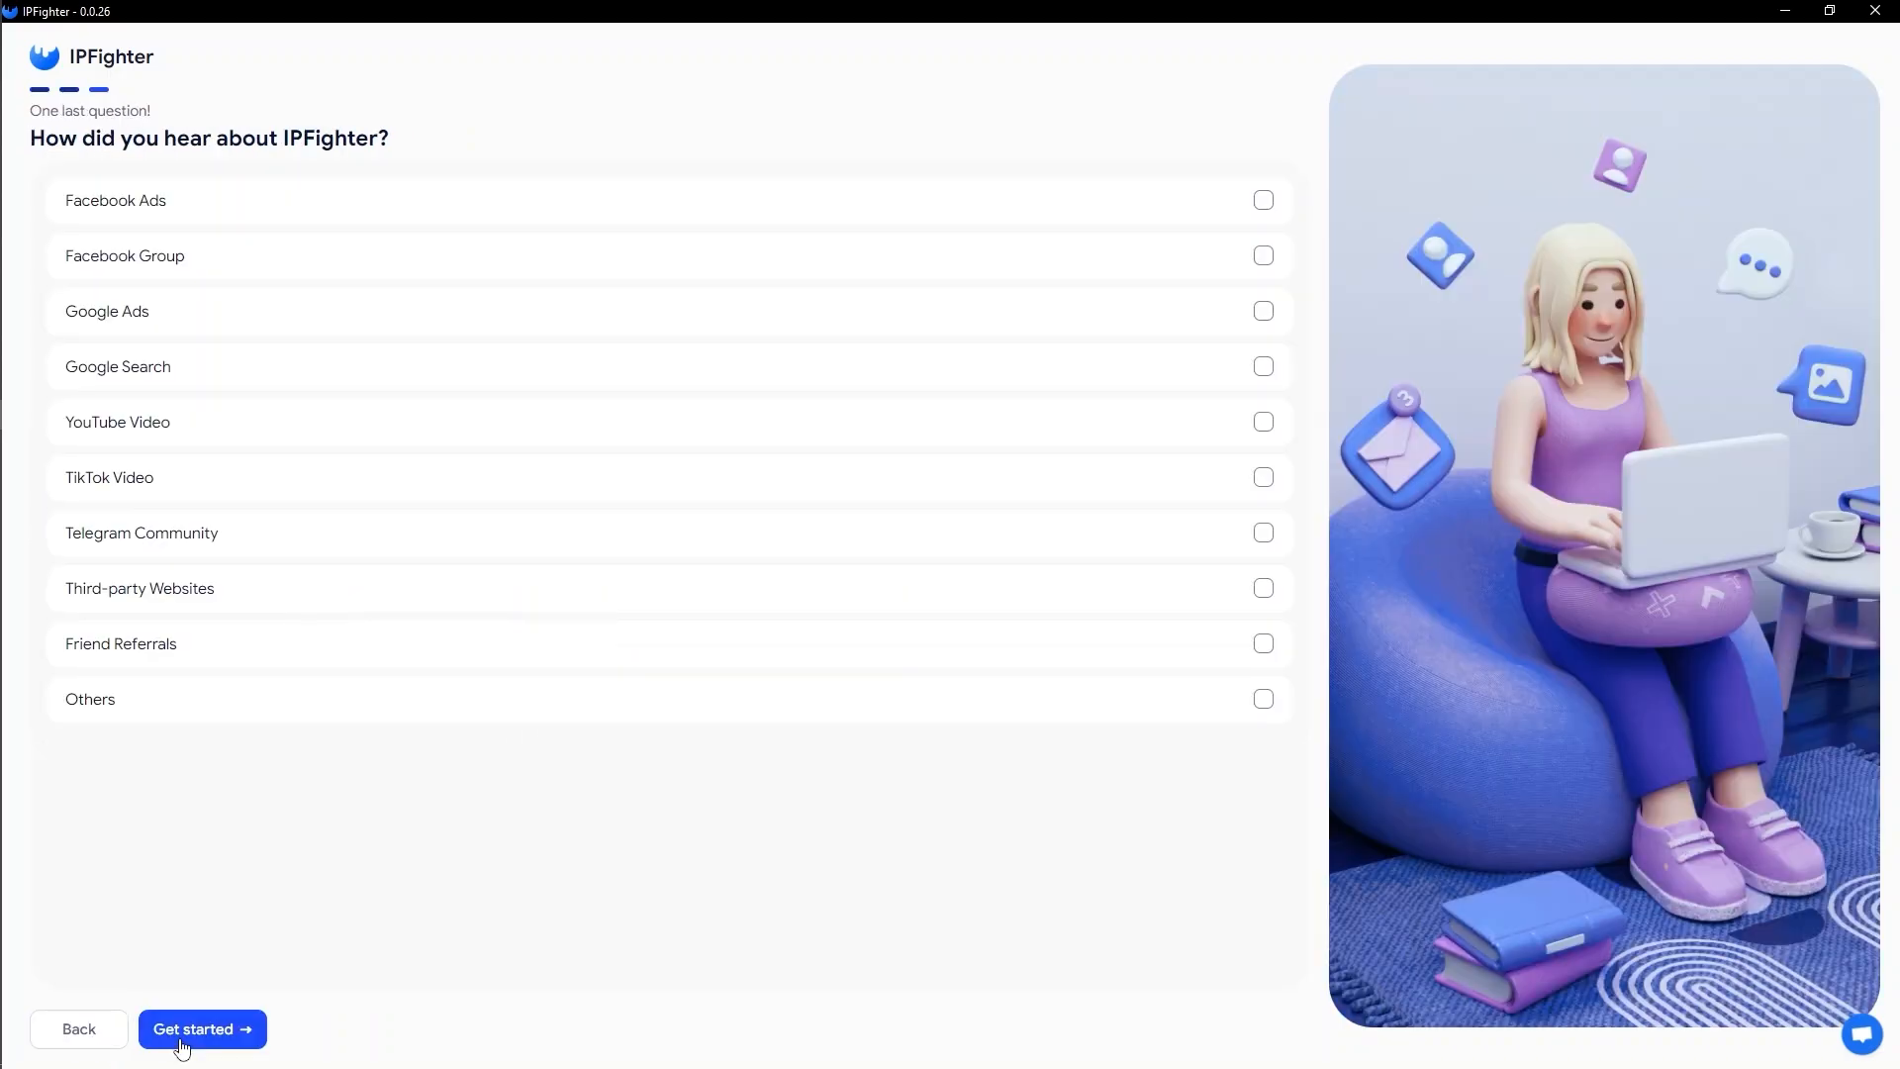
pyautogui.click(261, 277)
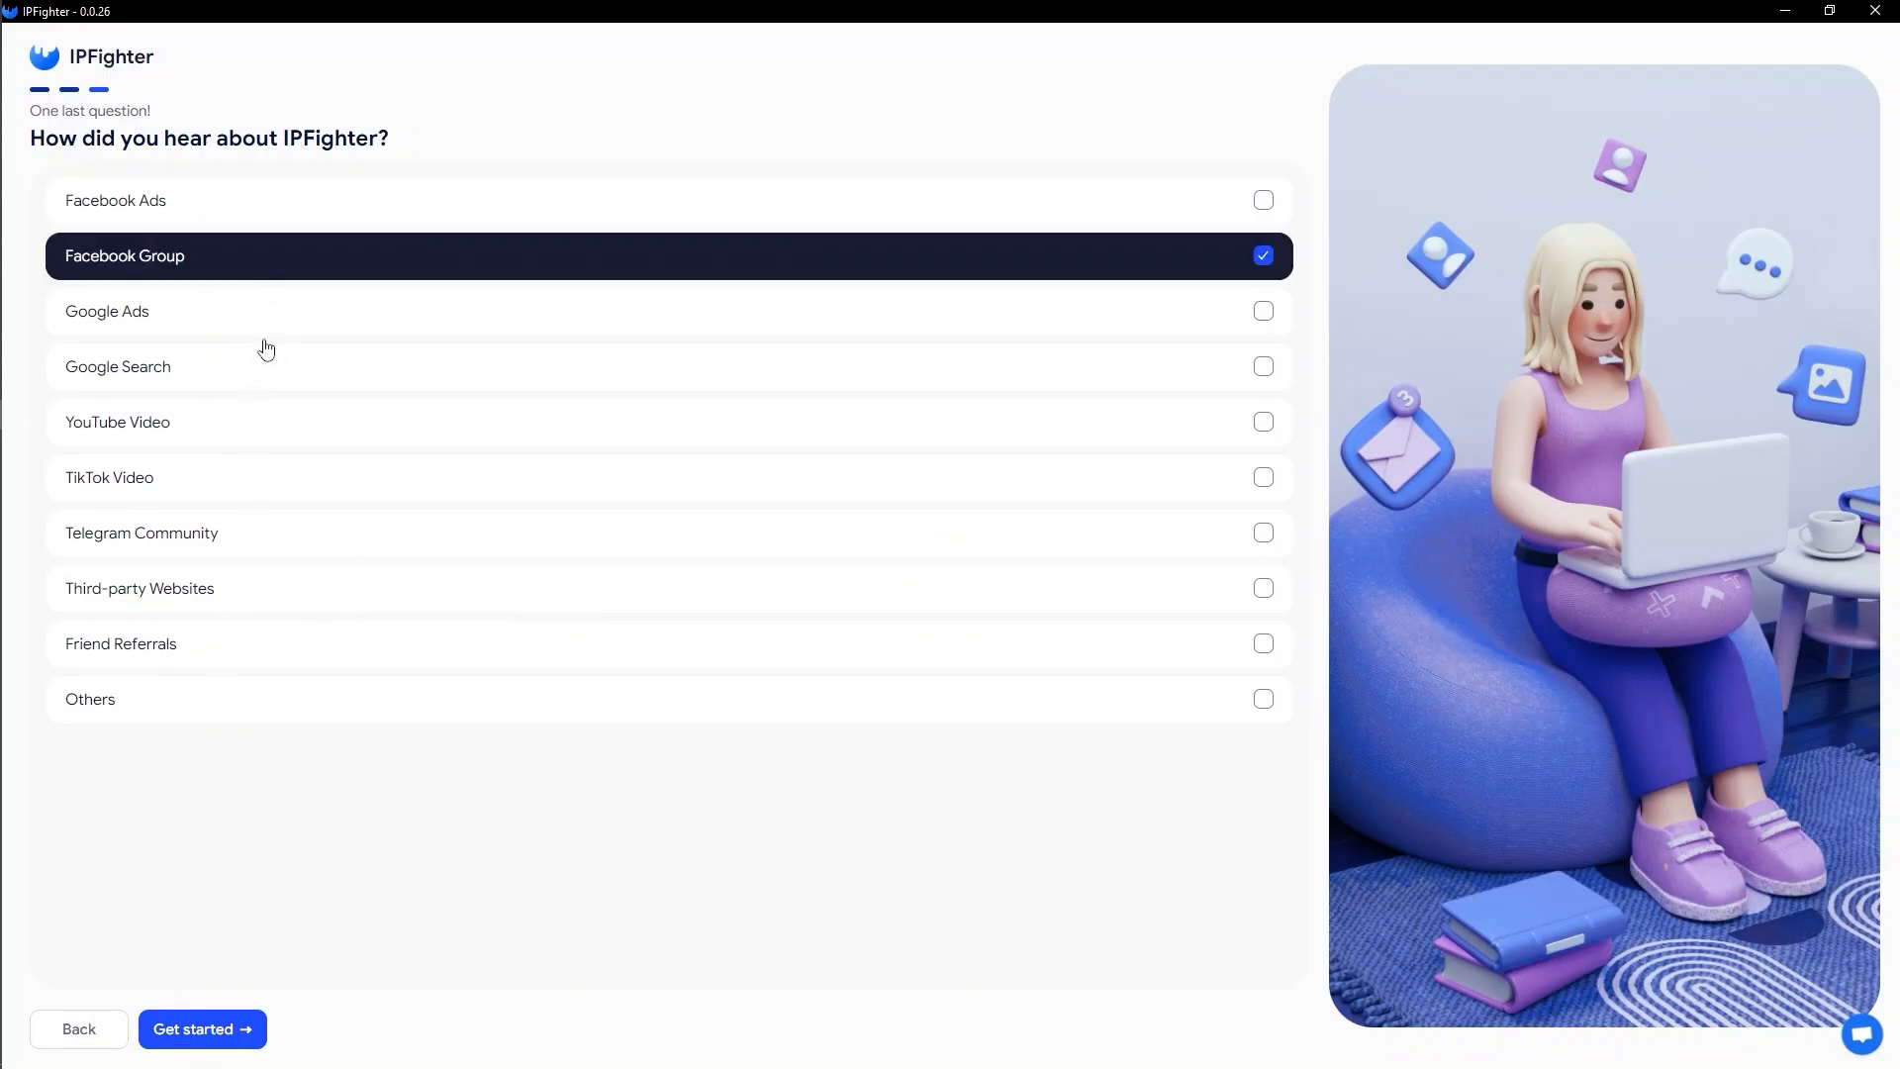
pyautogui.click(190, 1026)
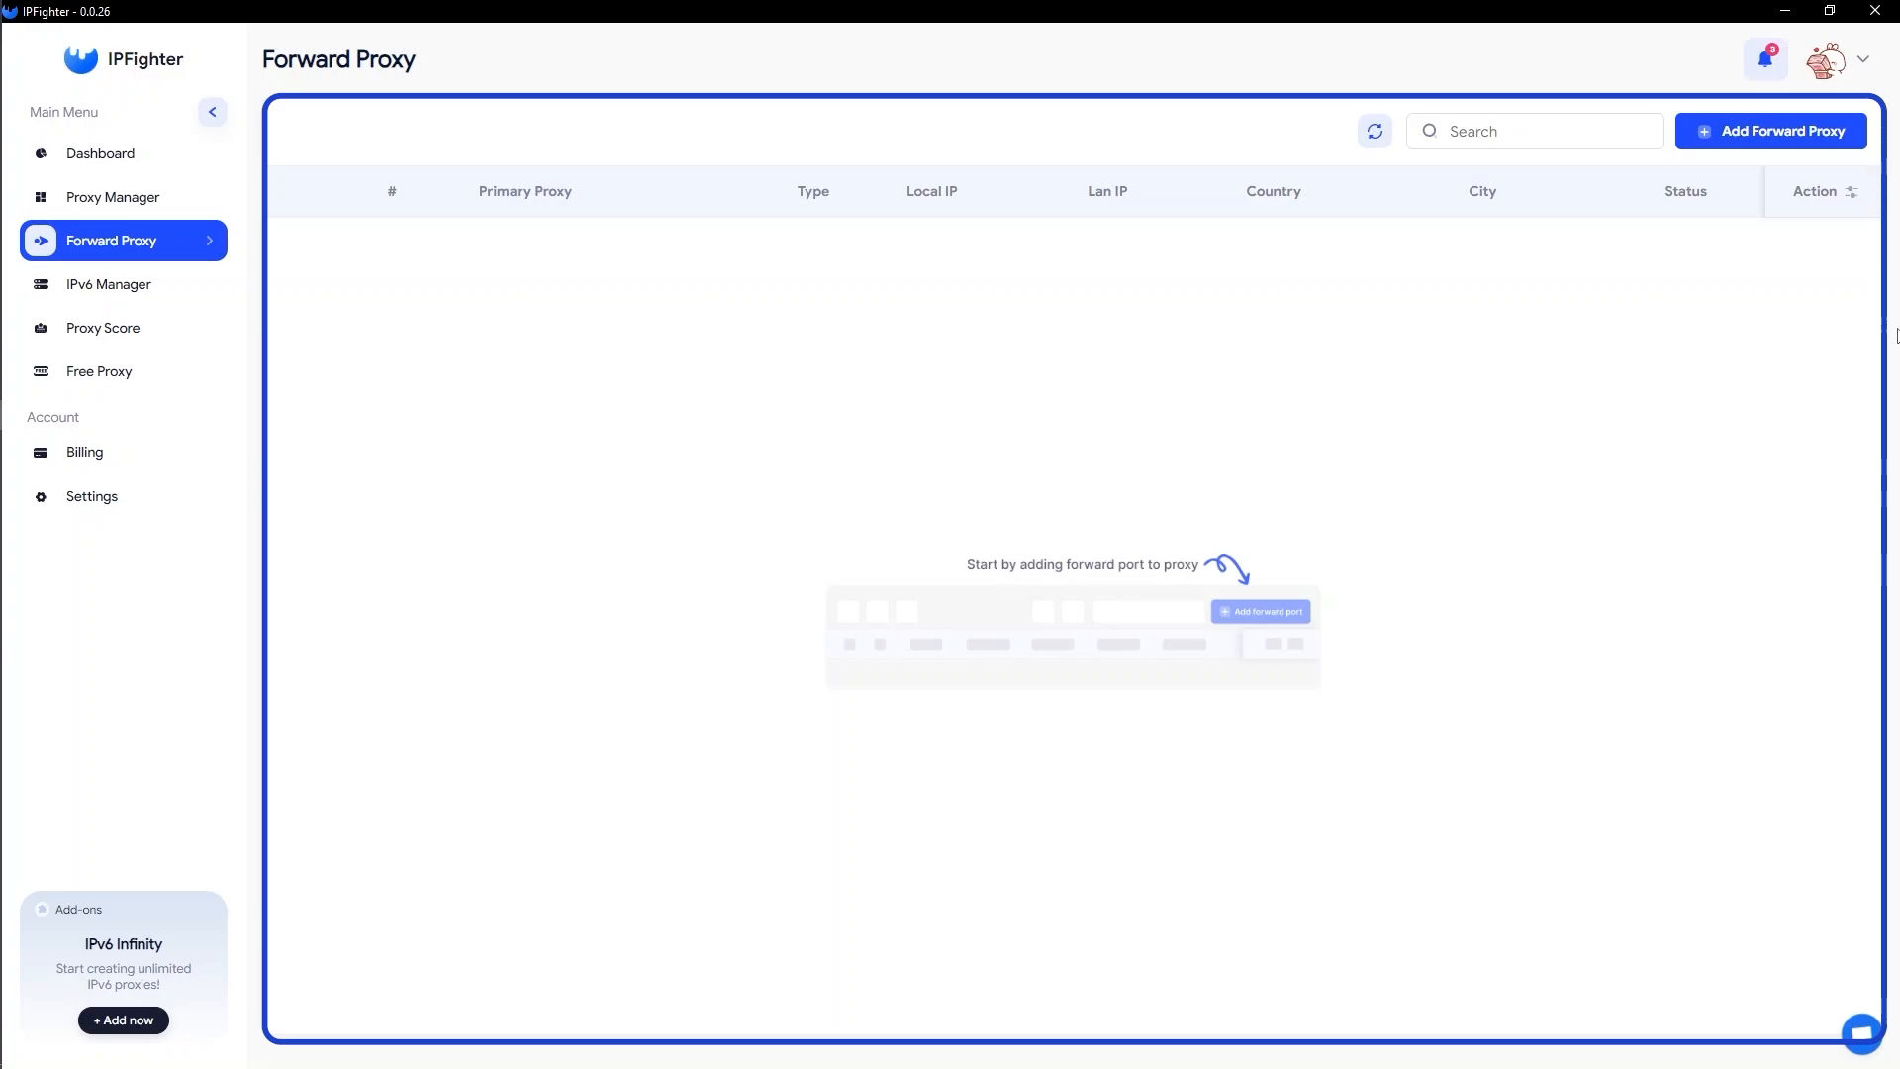
# Step: Open the avatar account menu in the top-right corner
pyautogui.click(1855, 79)
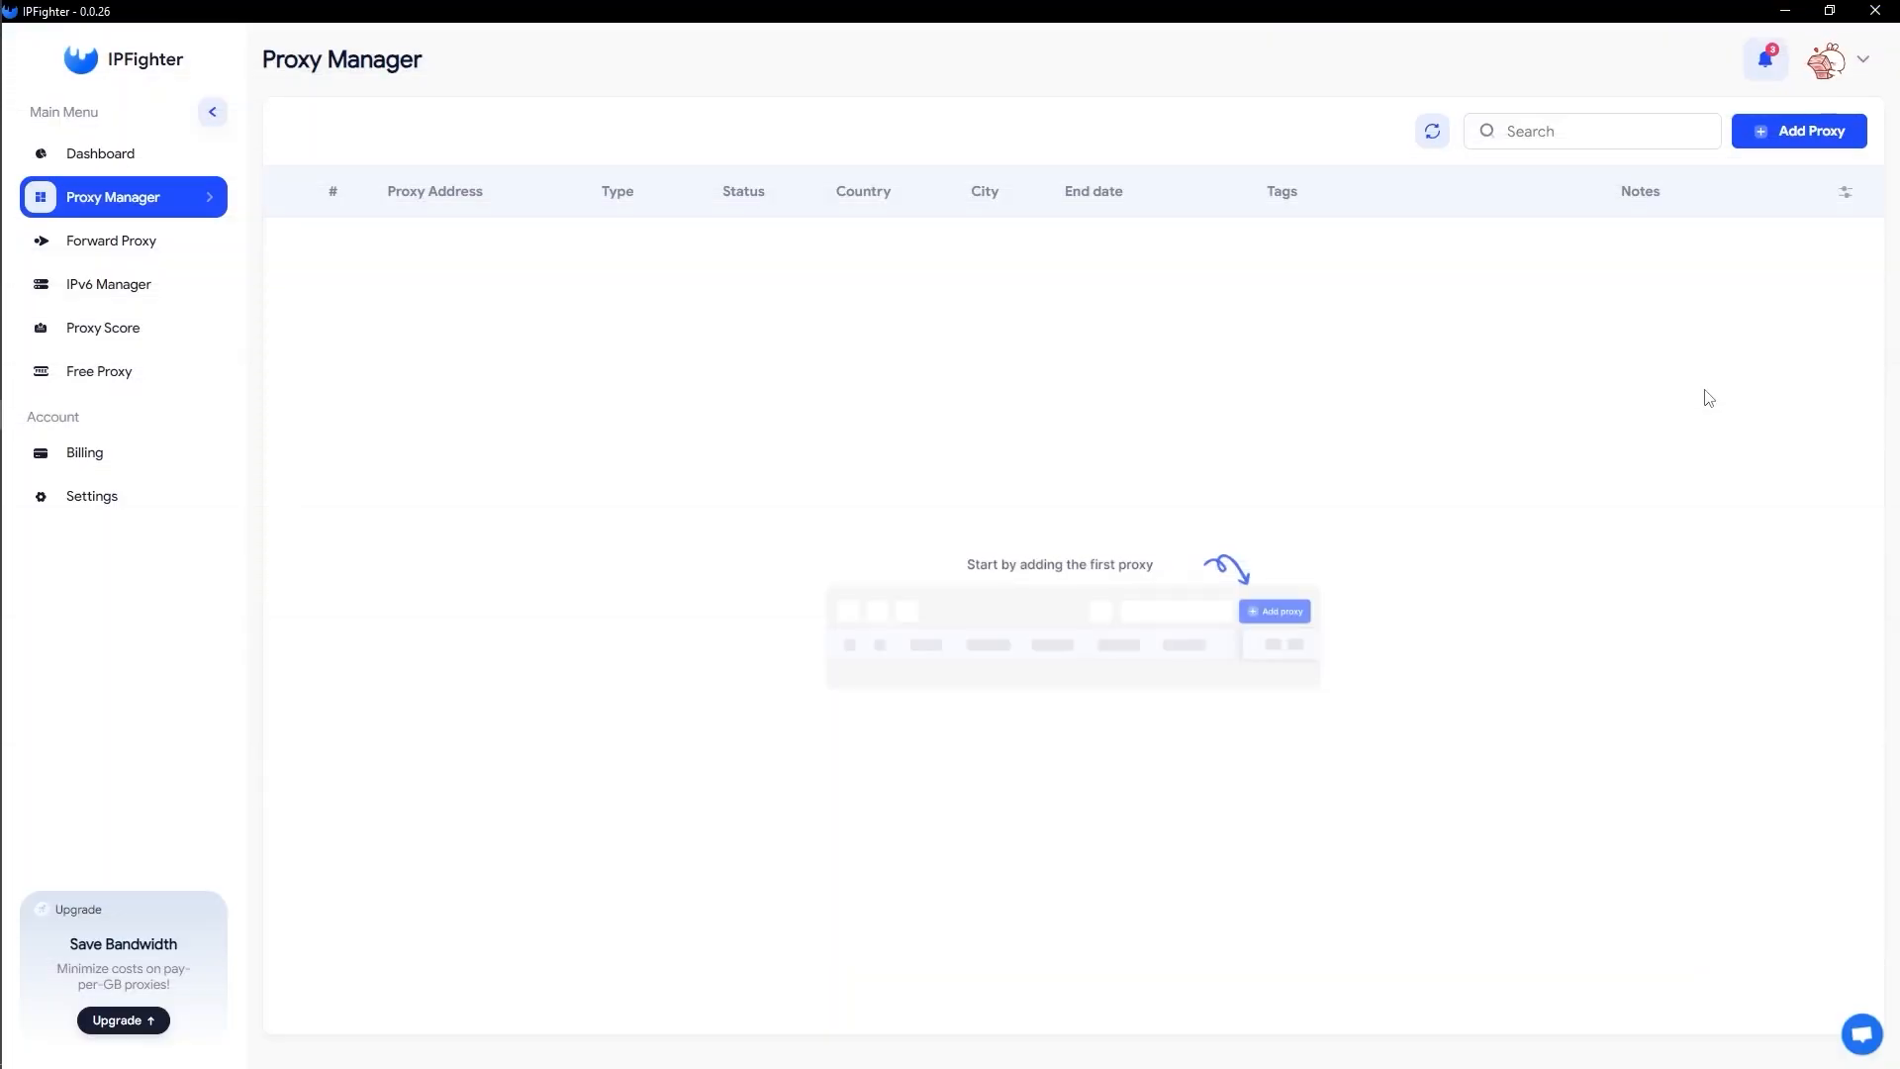
# Step: Start a new Http proxy entry and paste the copied proxy lines into Proxy information
pyautogui.click(1797, 135)
pyautogui.click(888, 366)
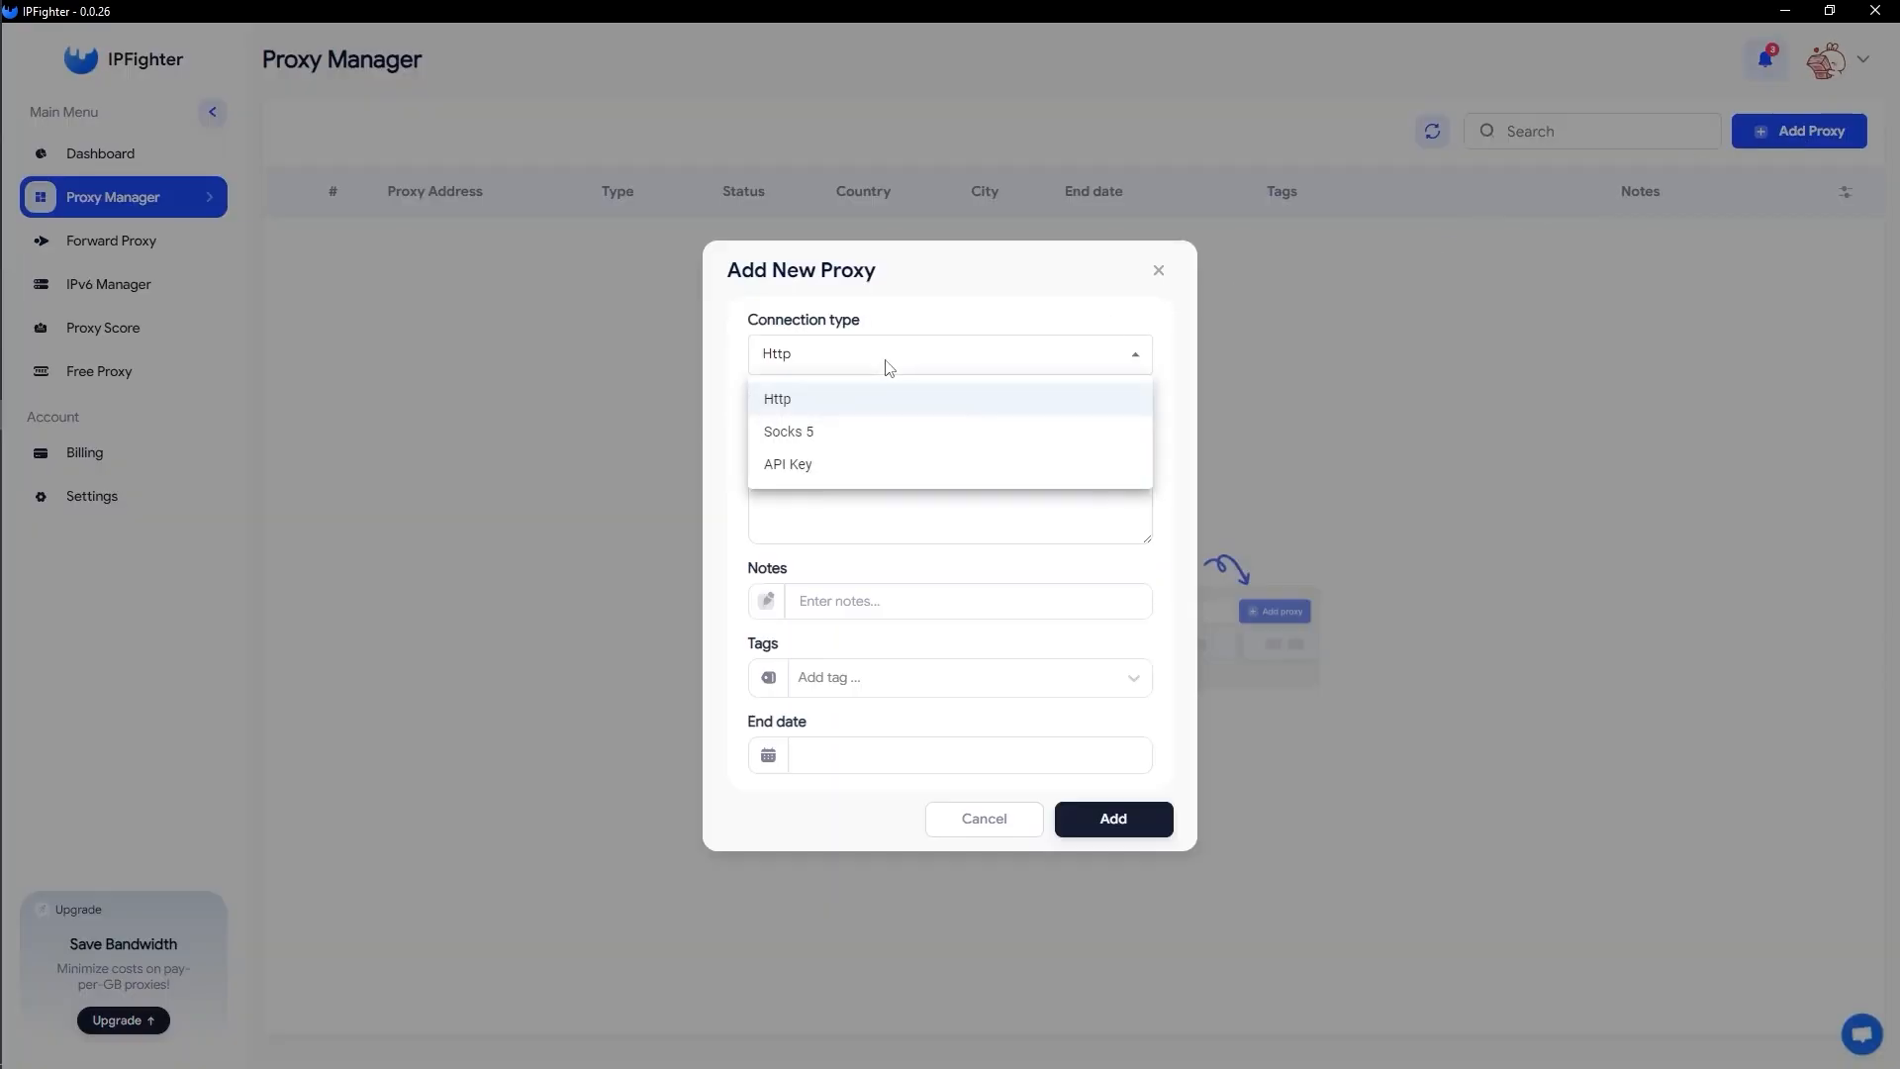
pyautogui.click(853, 404)
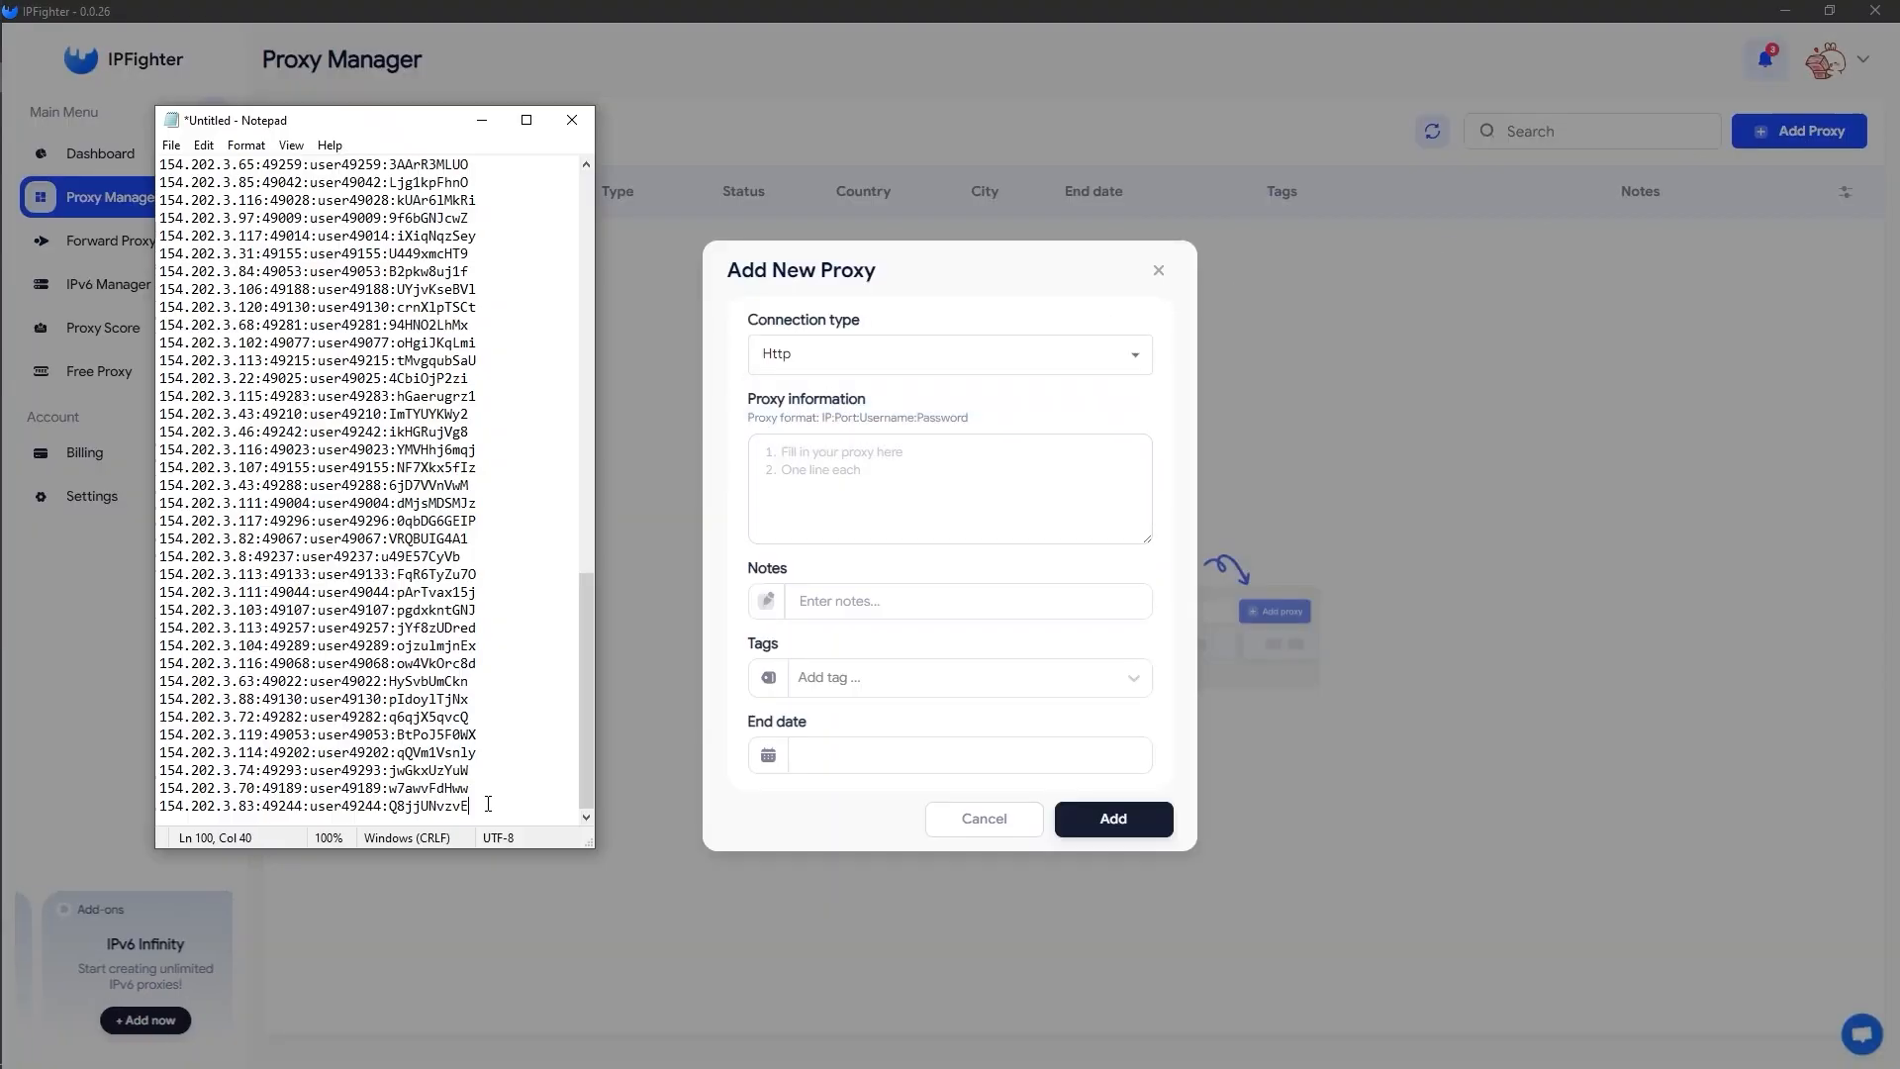
pyautogui.hotkey('ctrl', 'c')
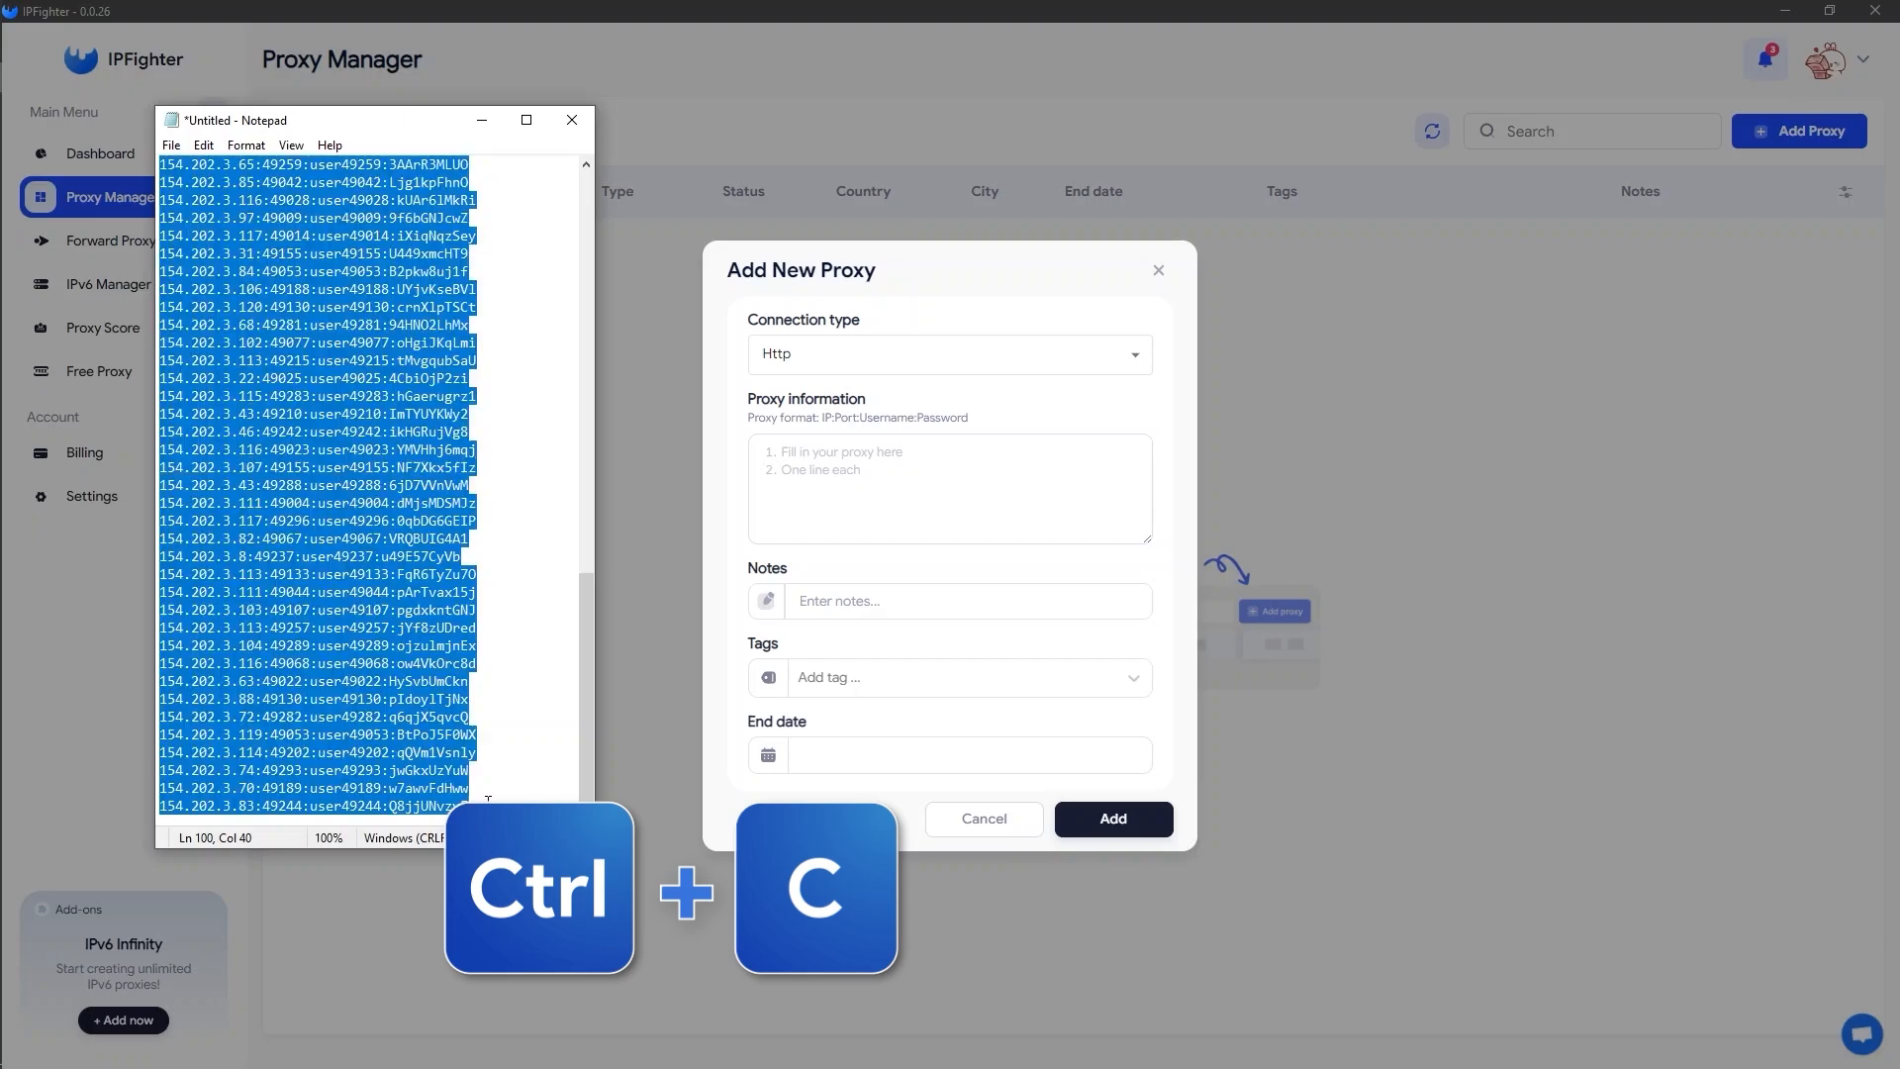
pyautogui.rightClick(488, 800)
pyautogui.click(428, 598)
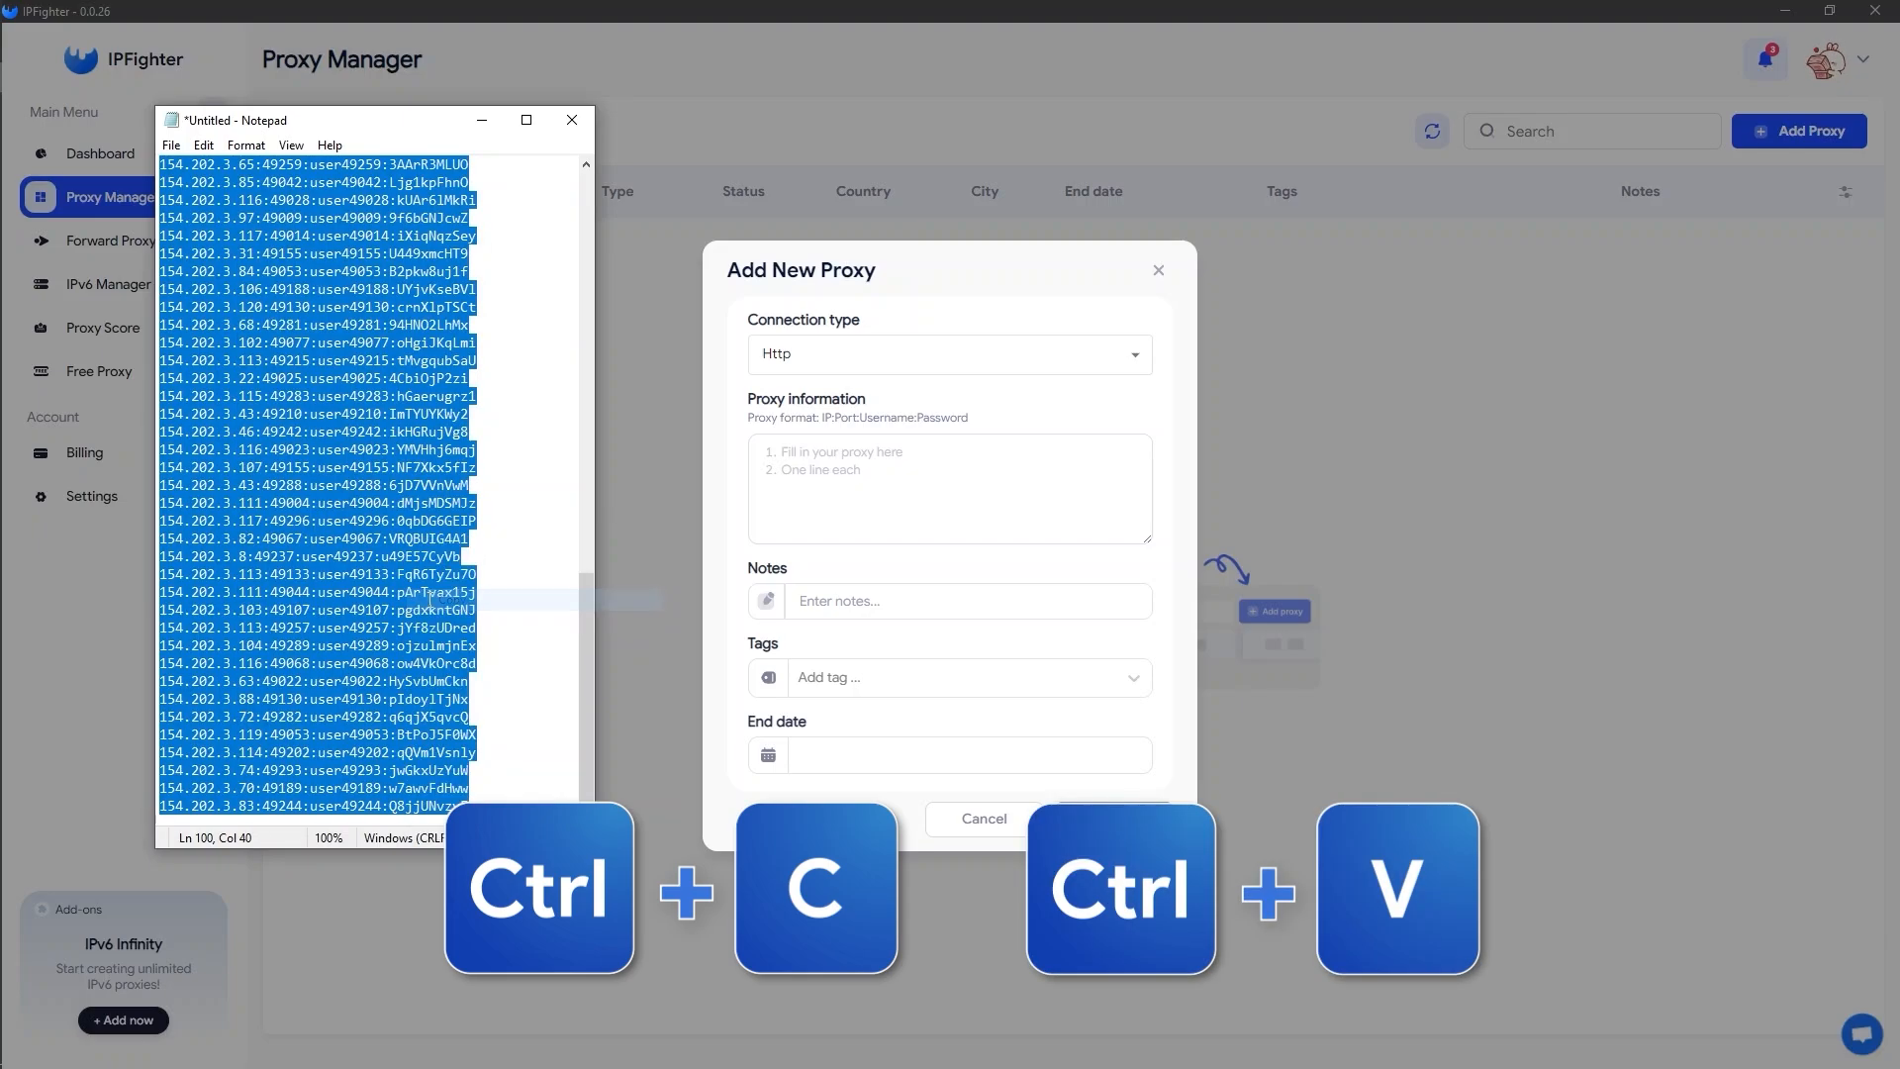
pyautogui.click(900, 466)
pyautogui.hotkey('ctrl', 'v')
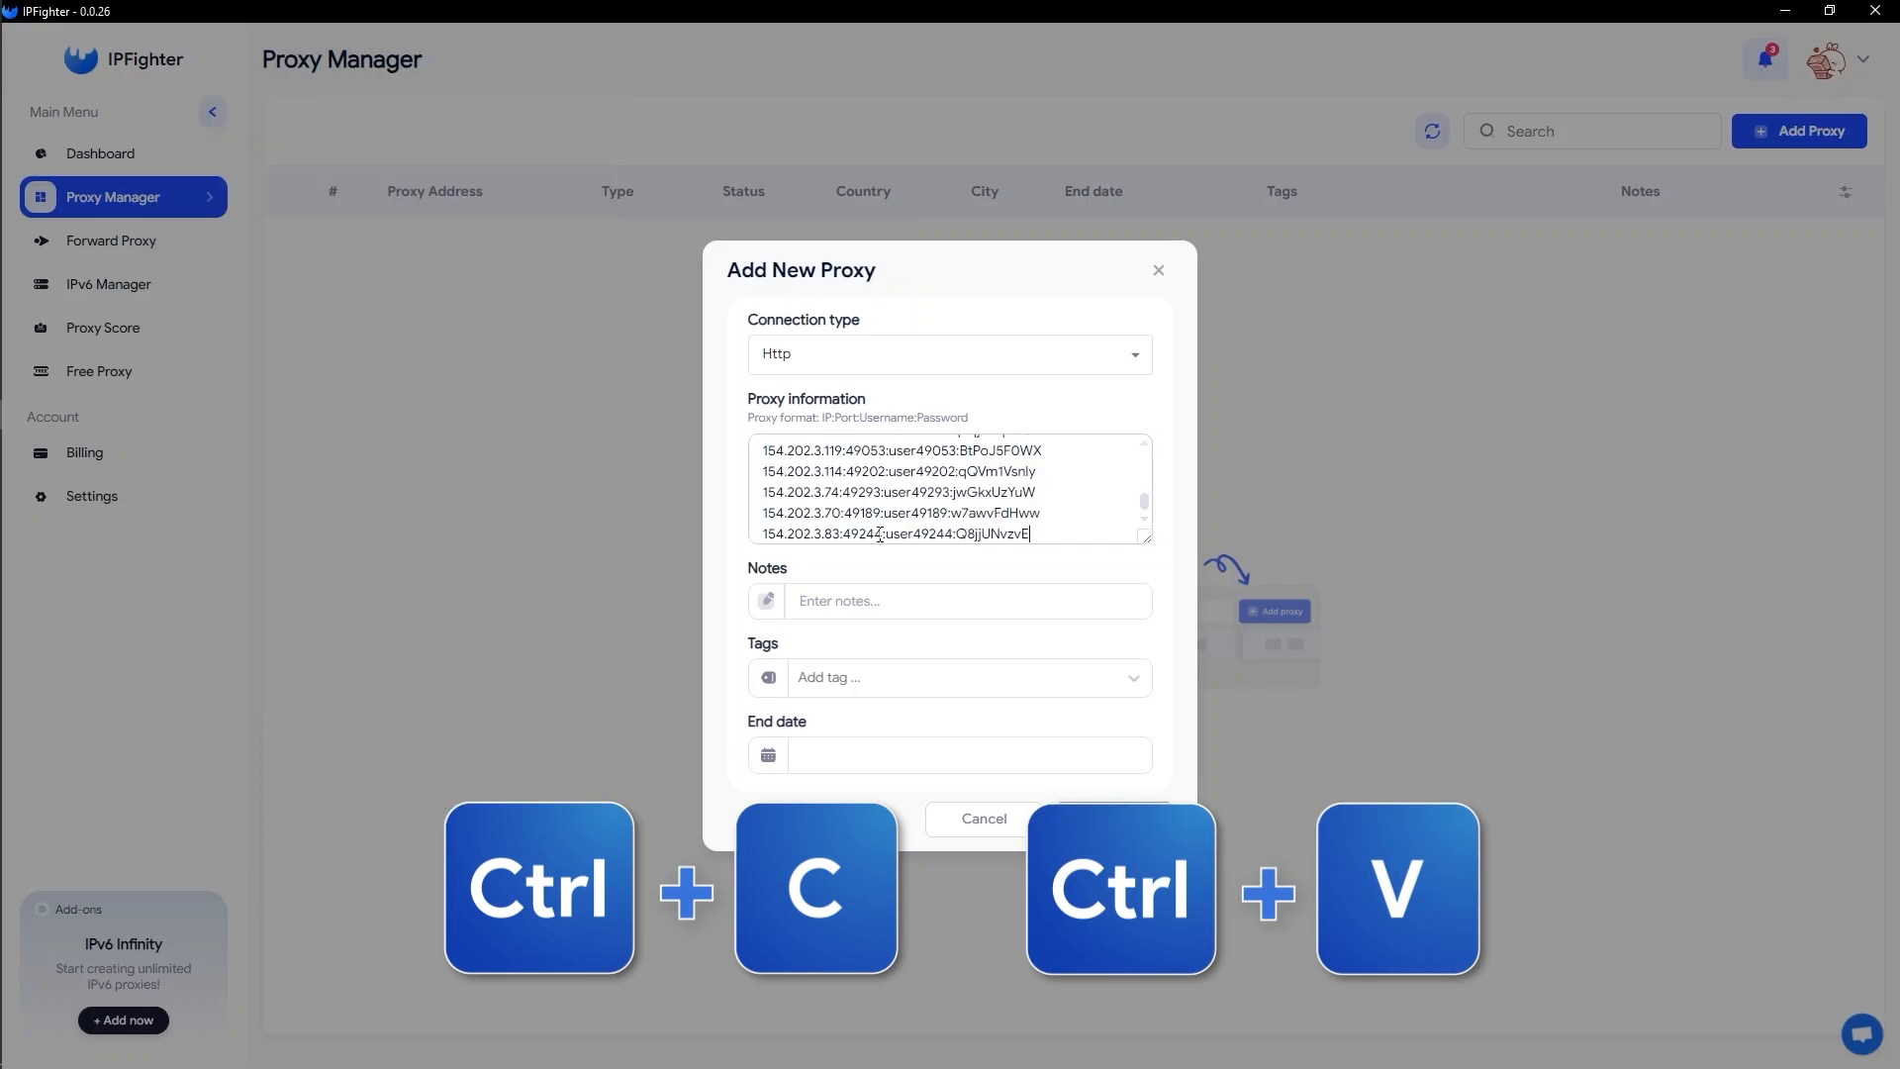
# Step: Give the proxies note proxyv6, tag ipv6 and end date 12/07/2024, then add them
pyautogui.click(857, 600)
pyautogui.write('proxyv')
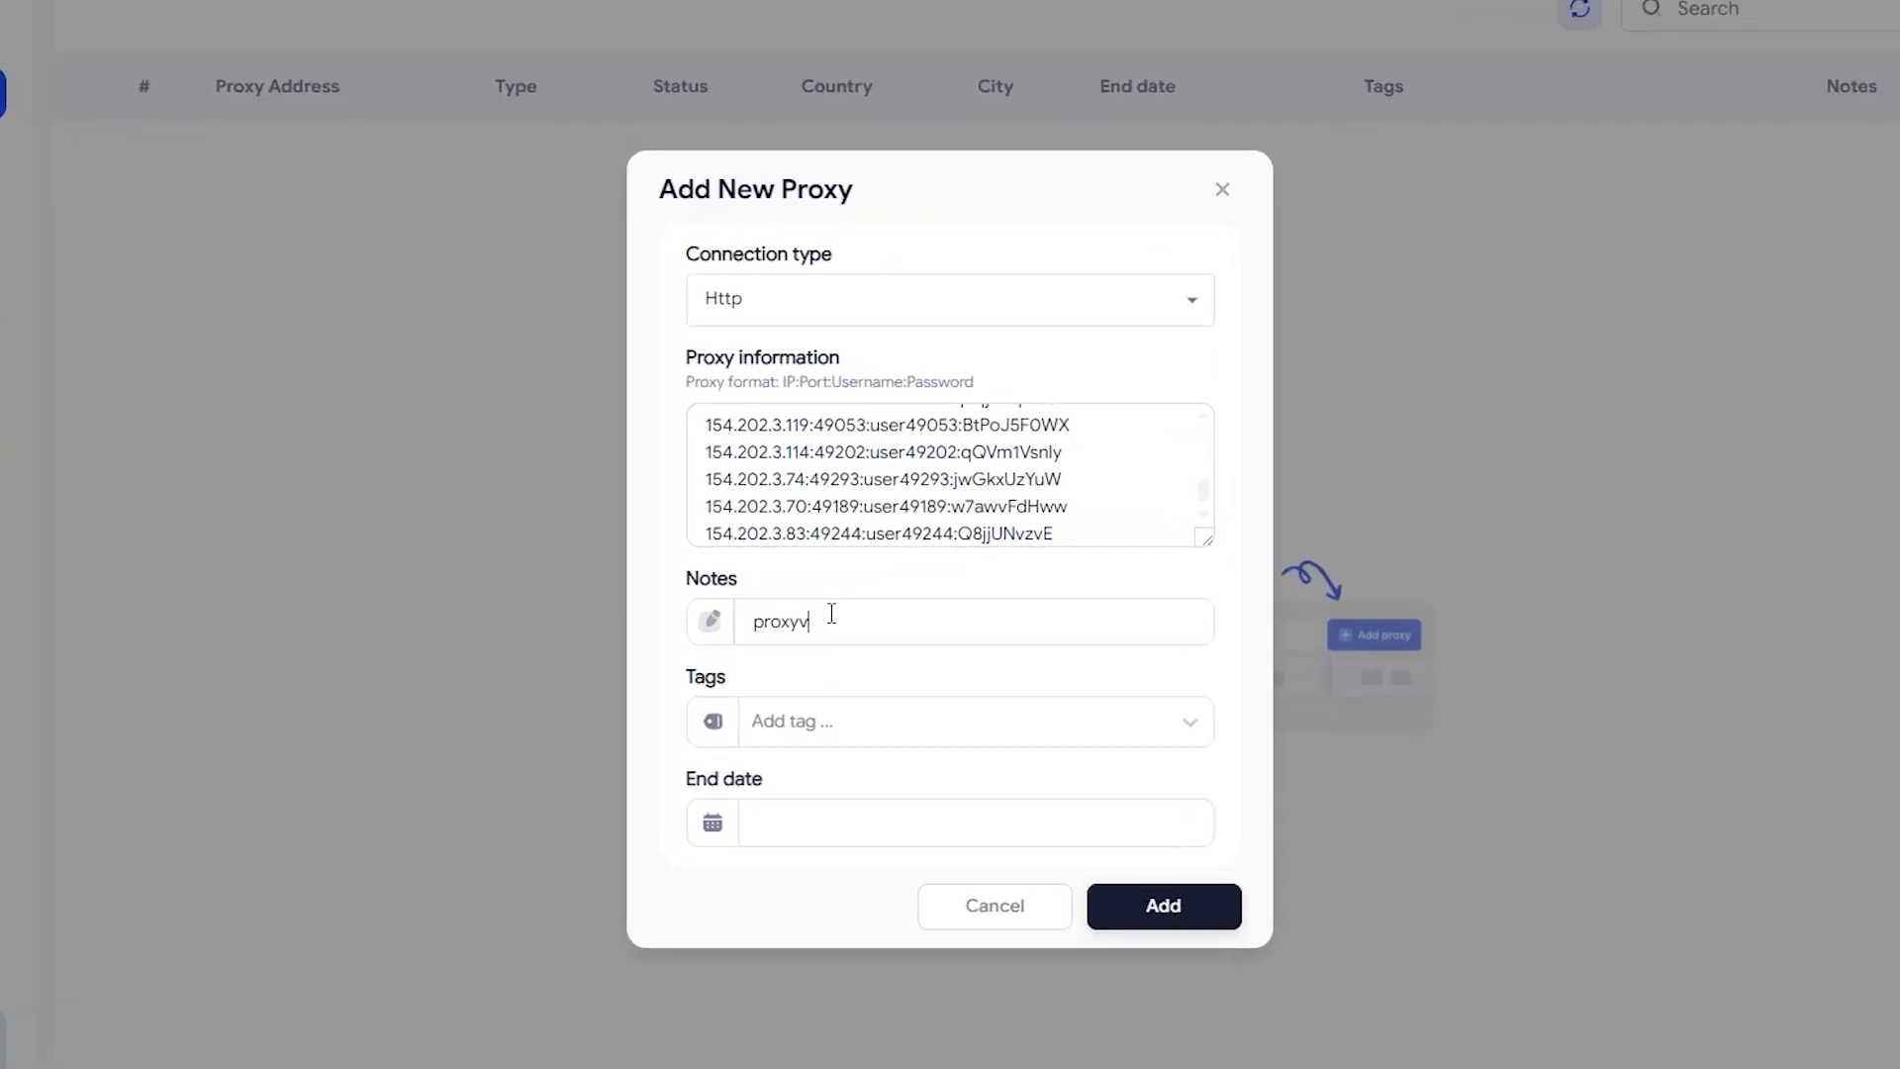
pyautogui.write('6')
pyautogui.click(807, 717)
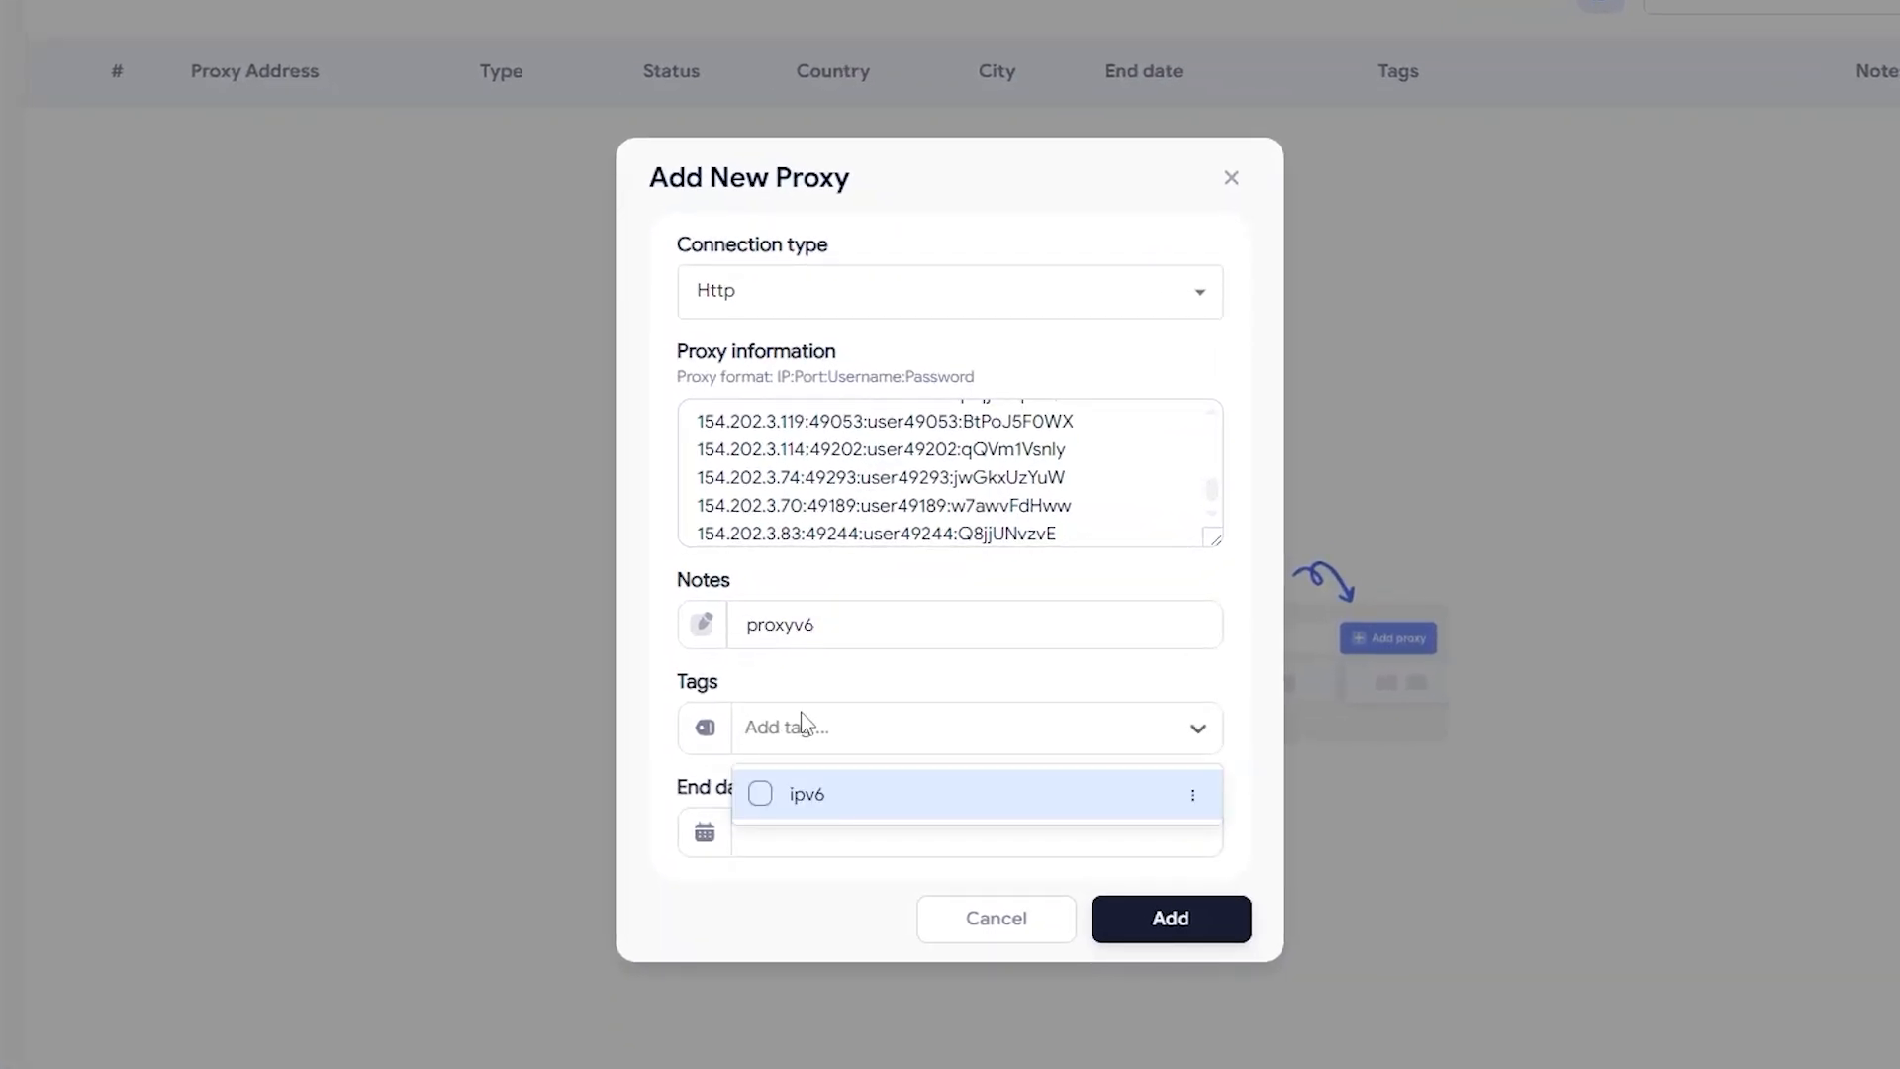
pyautogui.write('ipv6')
pyautogui.click(757, 797)
pyautogui.click(706, 833)
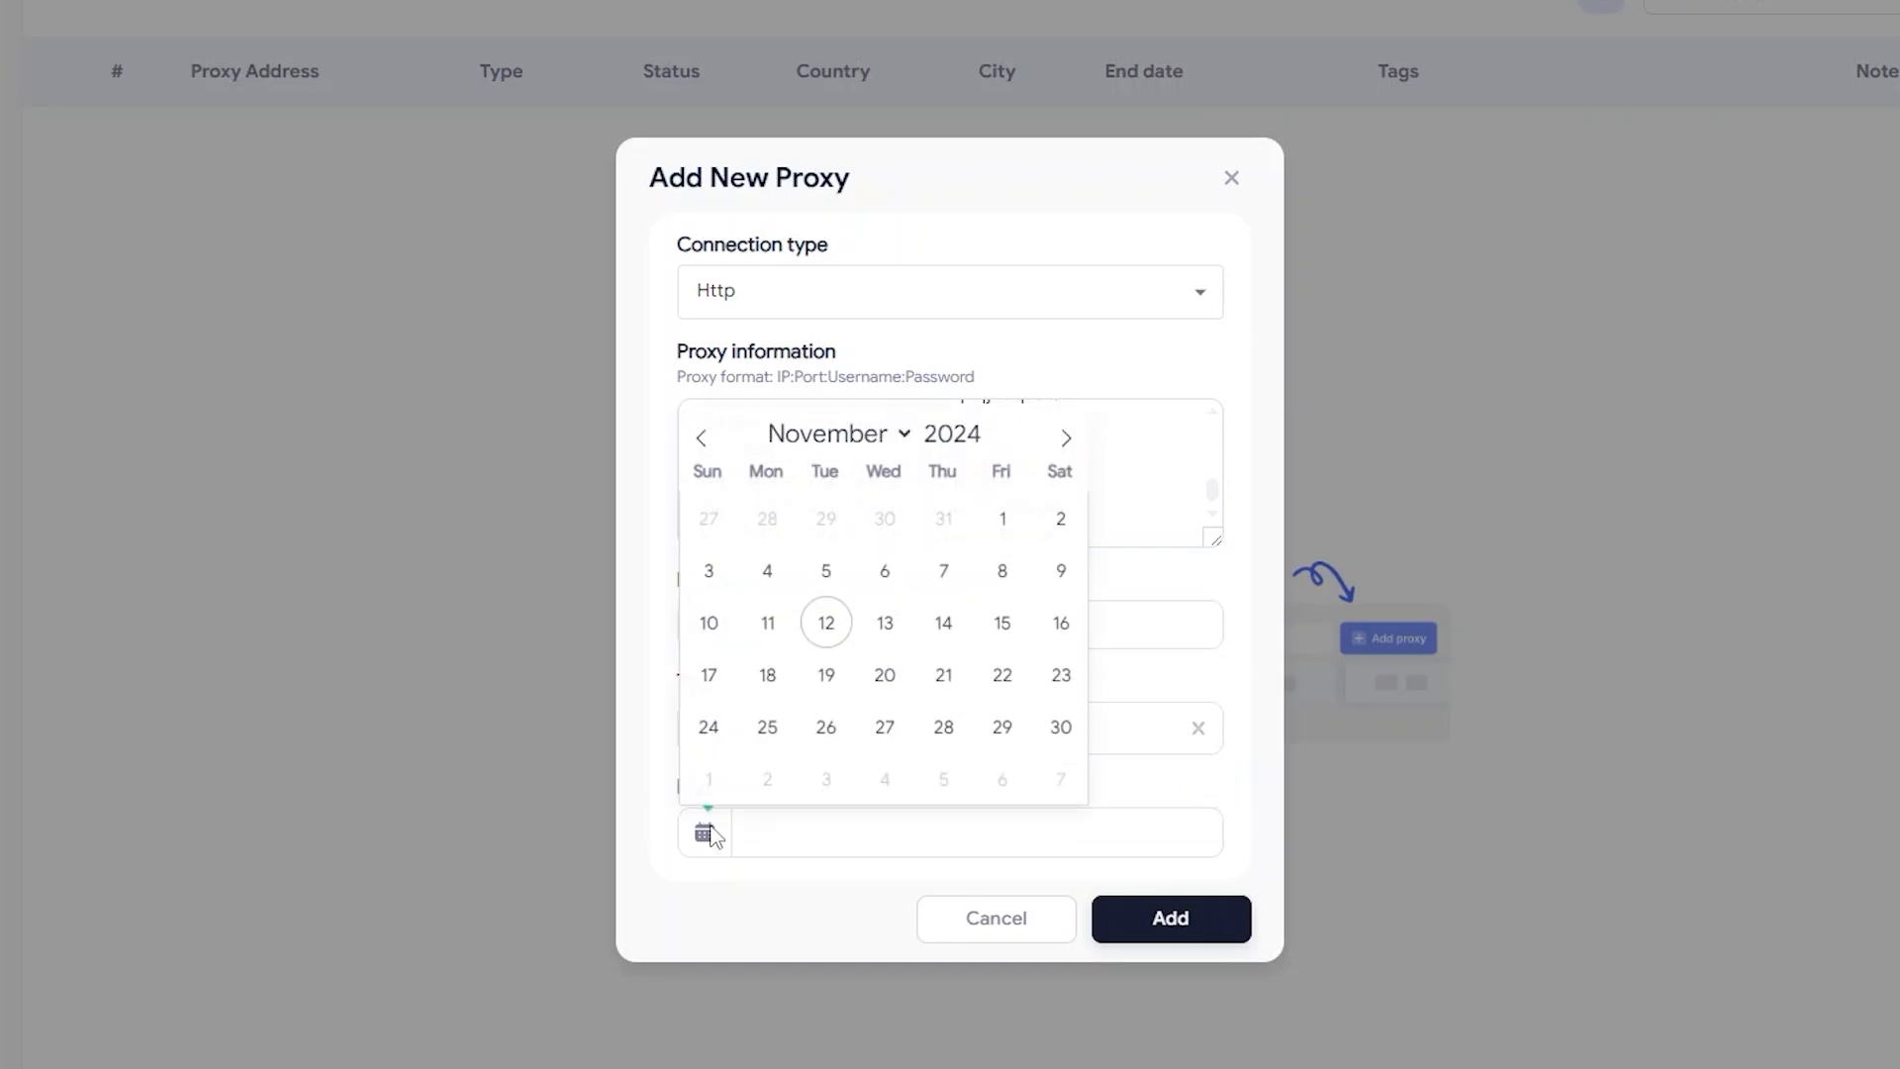
pyautogui.click(1063, 440)
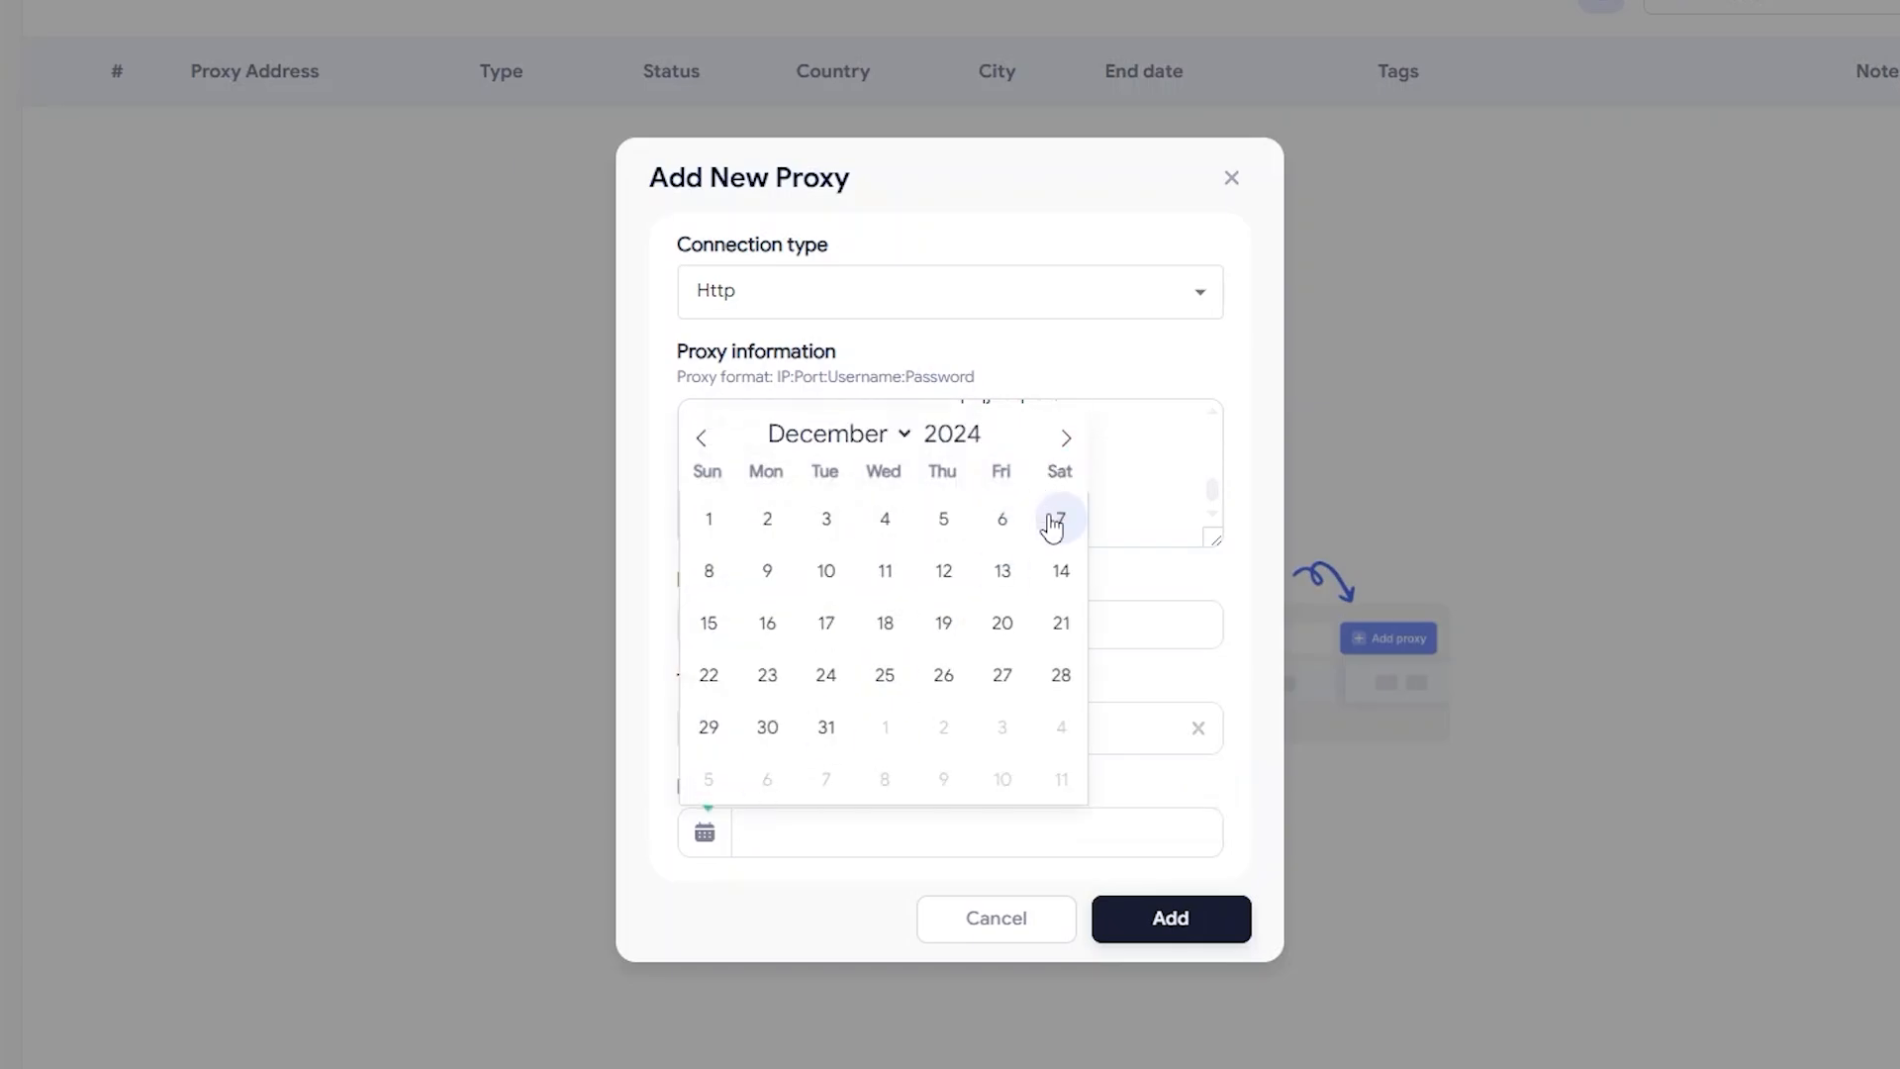
pyautogui.click(1052, 525)
pyautogui.click(1148, 915)
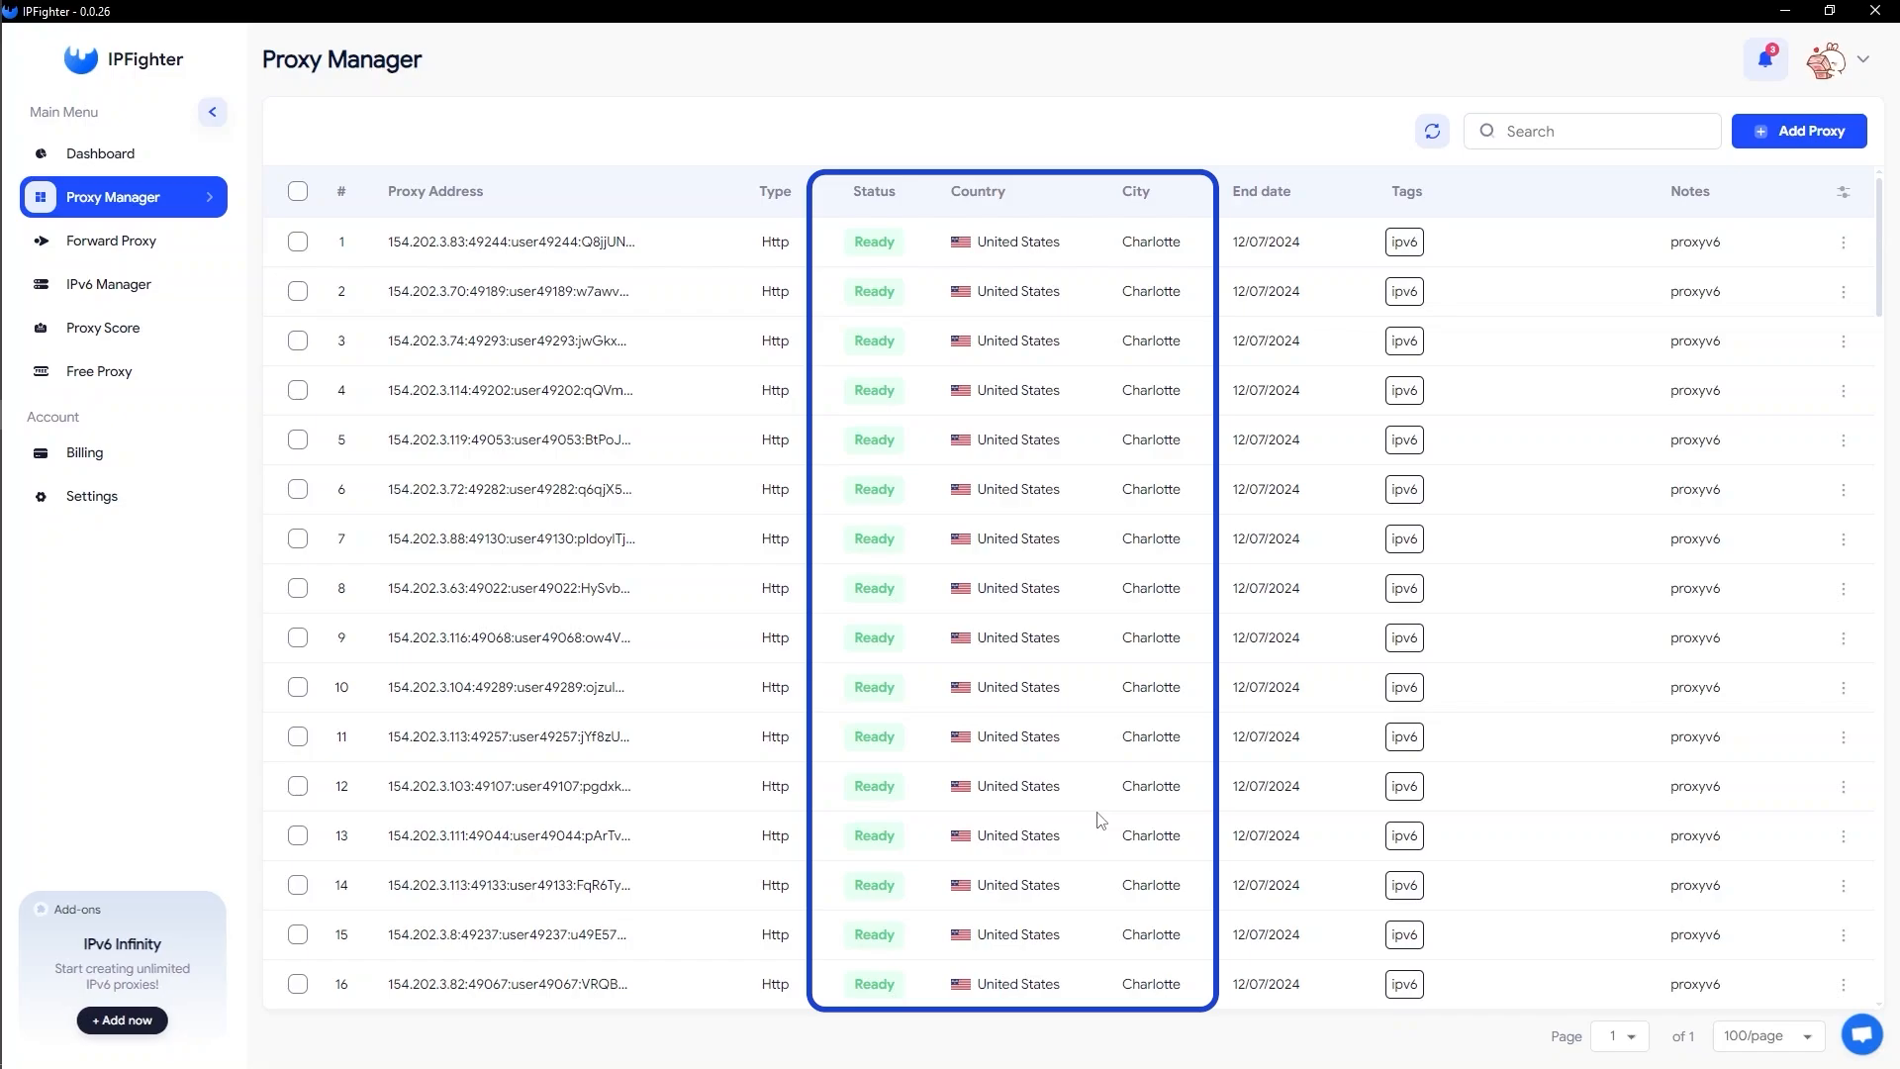
# Step: Scroll down the Proxy Manager table to confirm all 100 proxies are Ready in Charlotte
pyautogui.scroll(-20, 1097, 821)
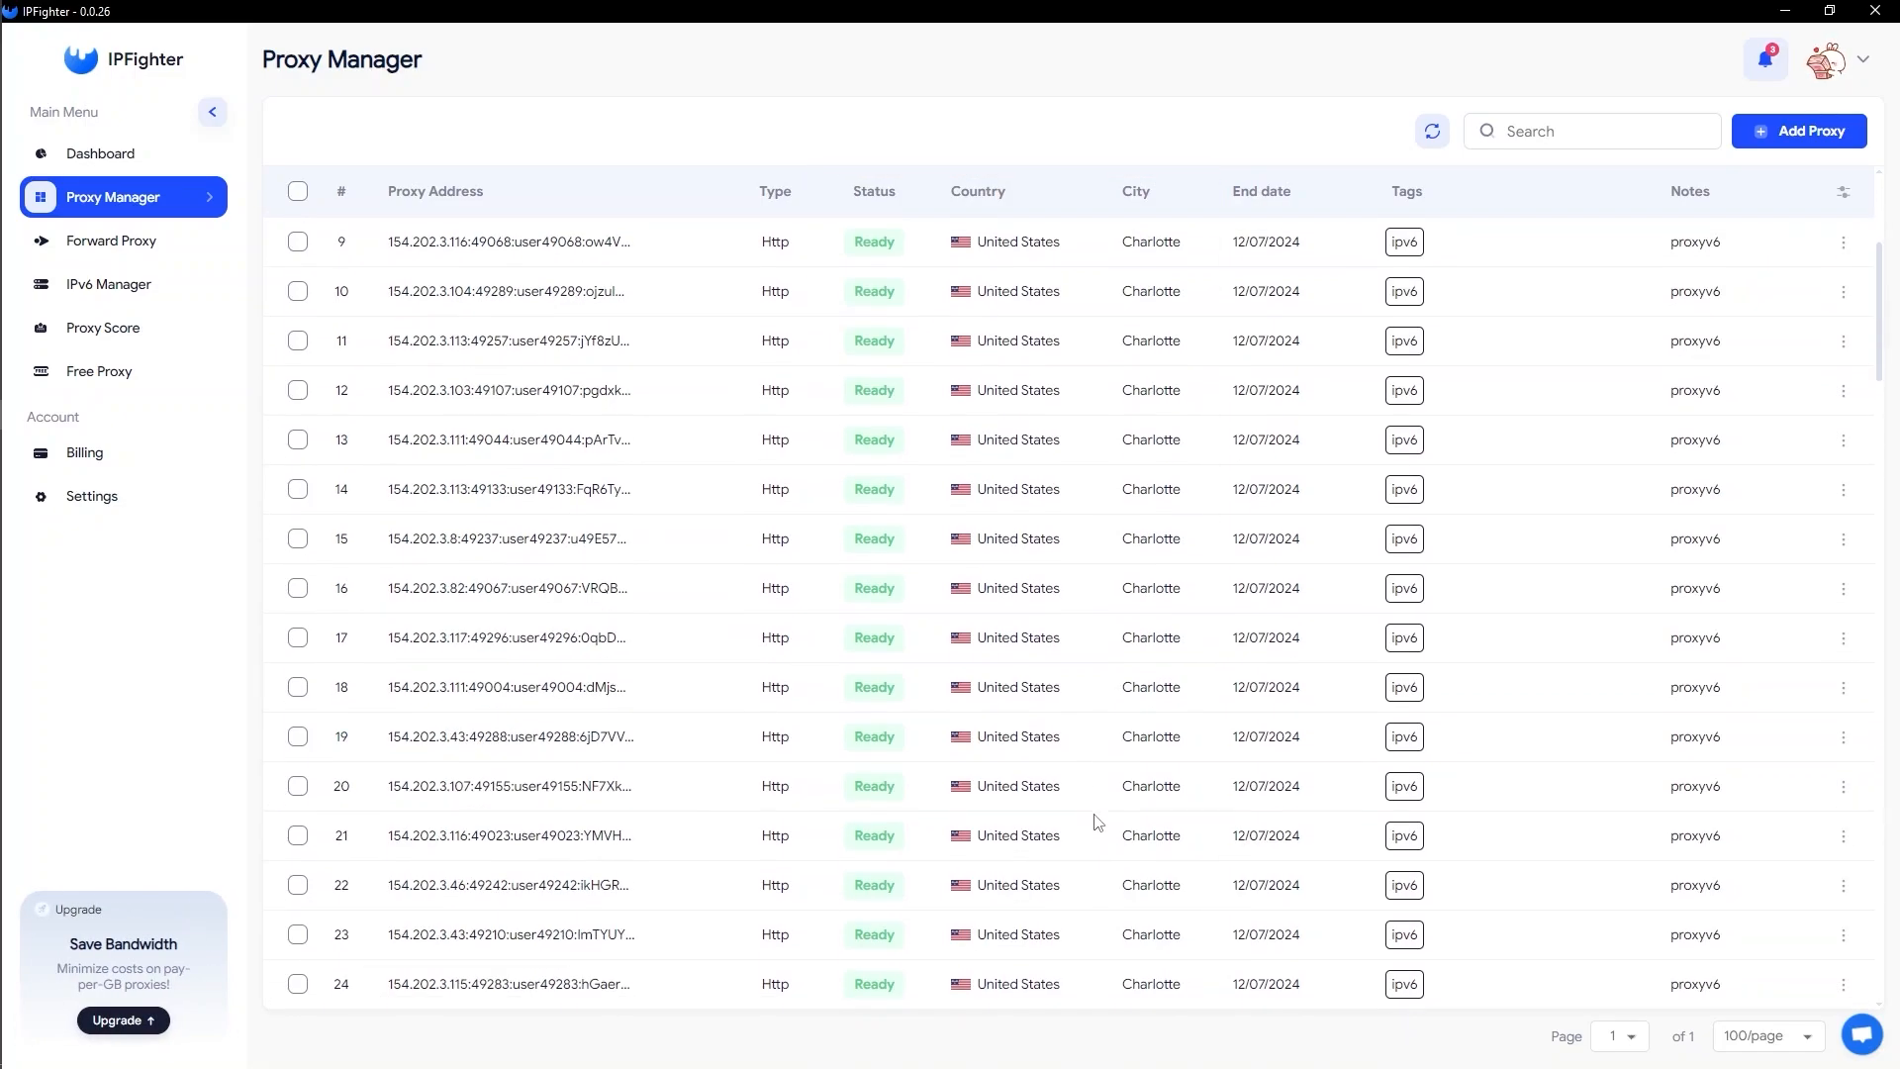
pyautogui.scroll(-12, 1097, 822)
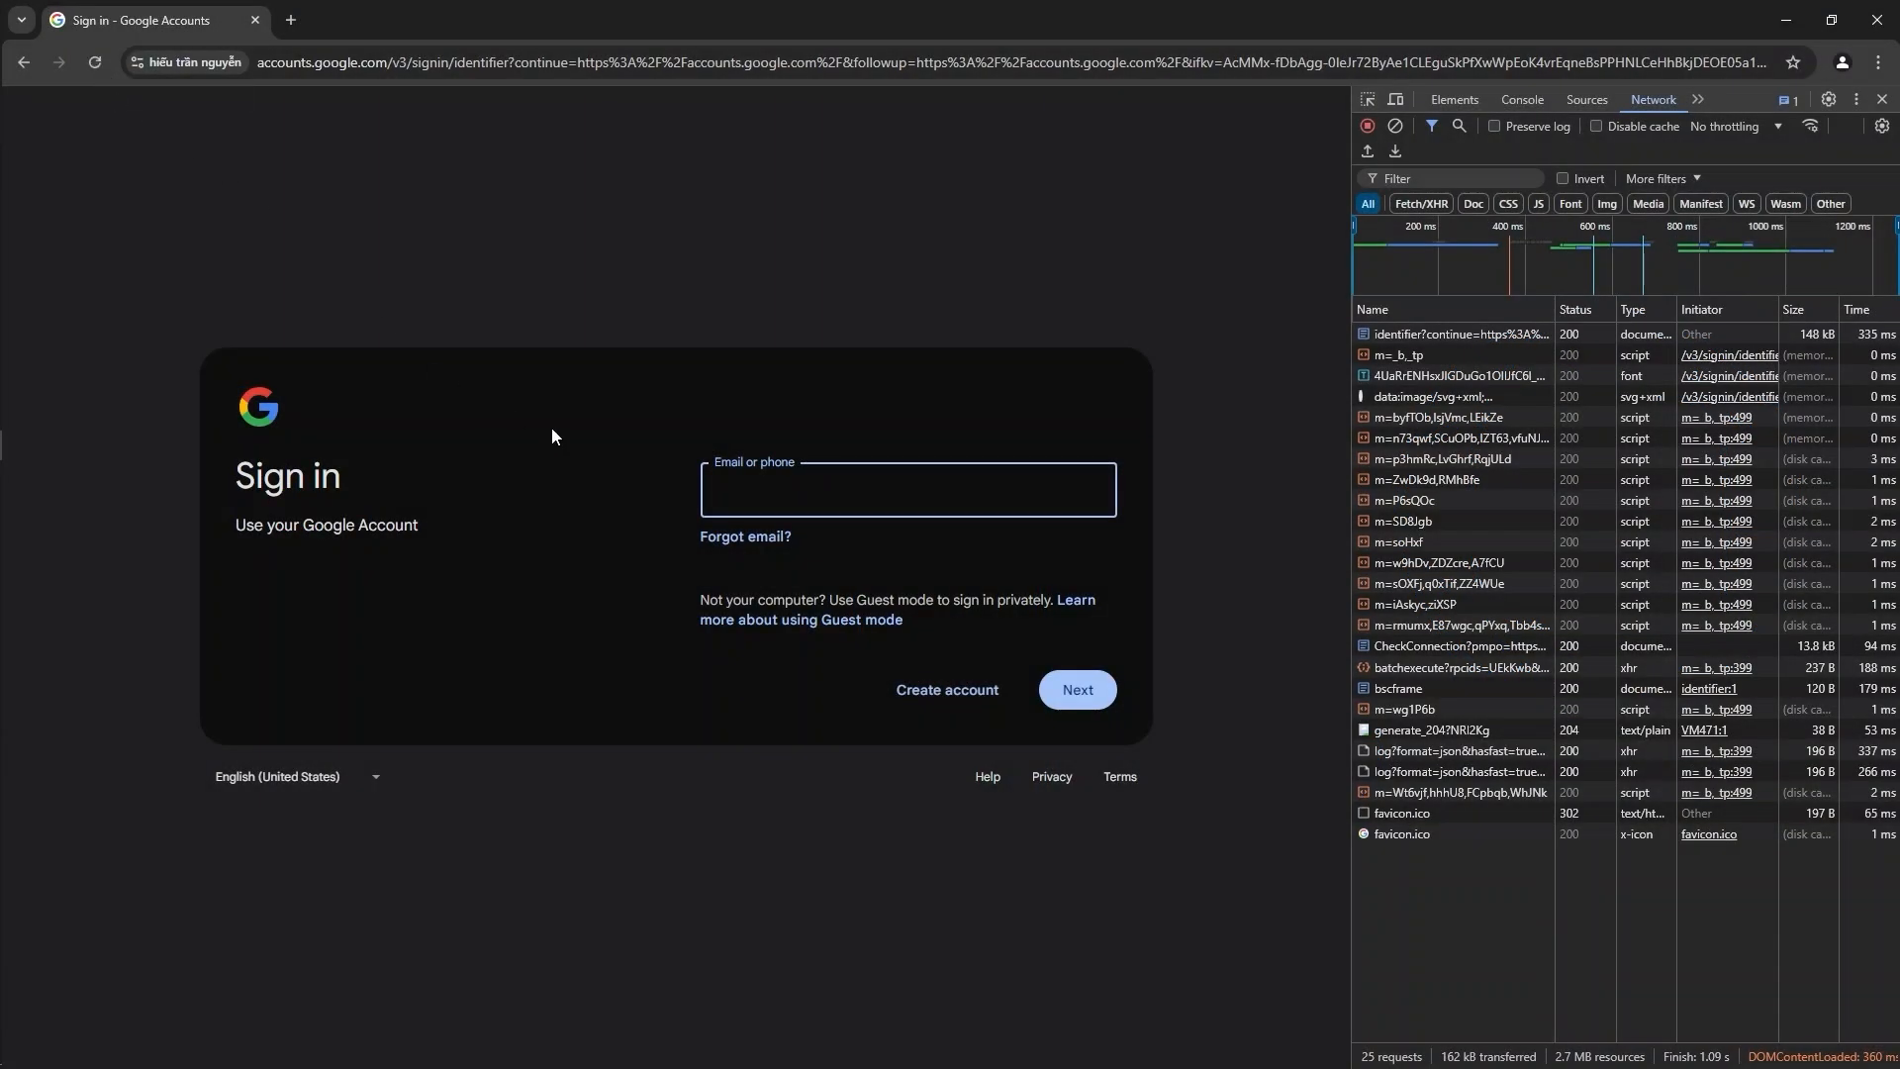
# Step: Start a personal Google account and enter the first and last name
pyautogui.click(965, 688)
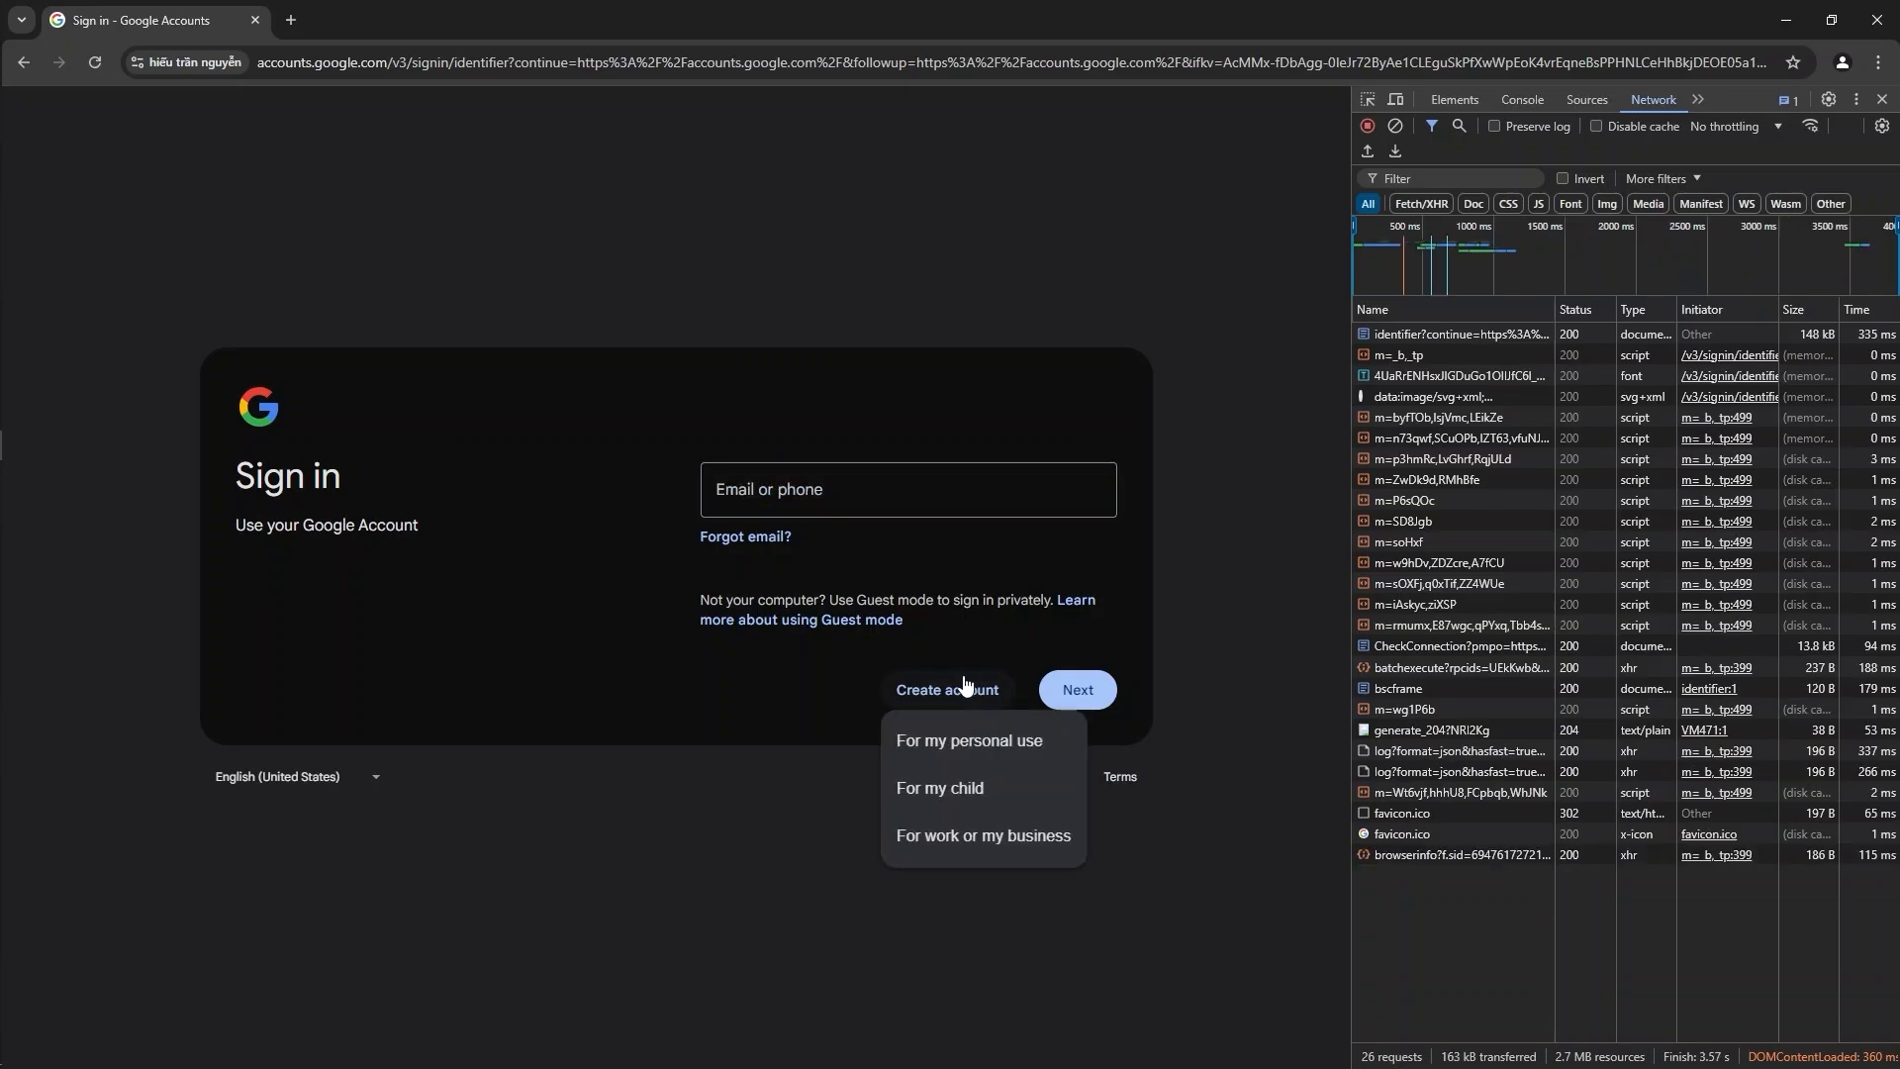
pyautogui.click(990, 740)
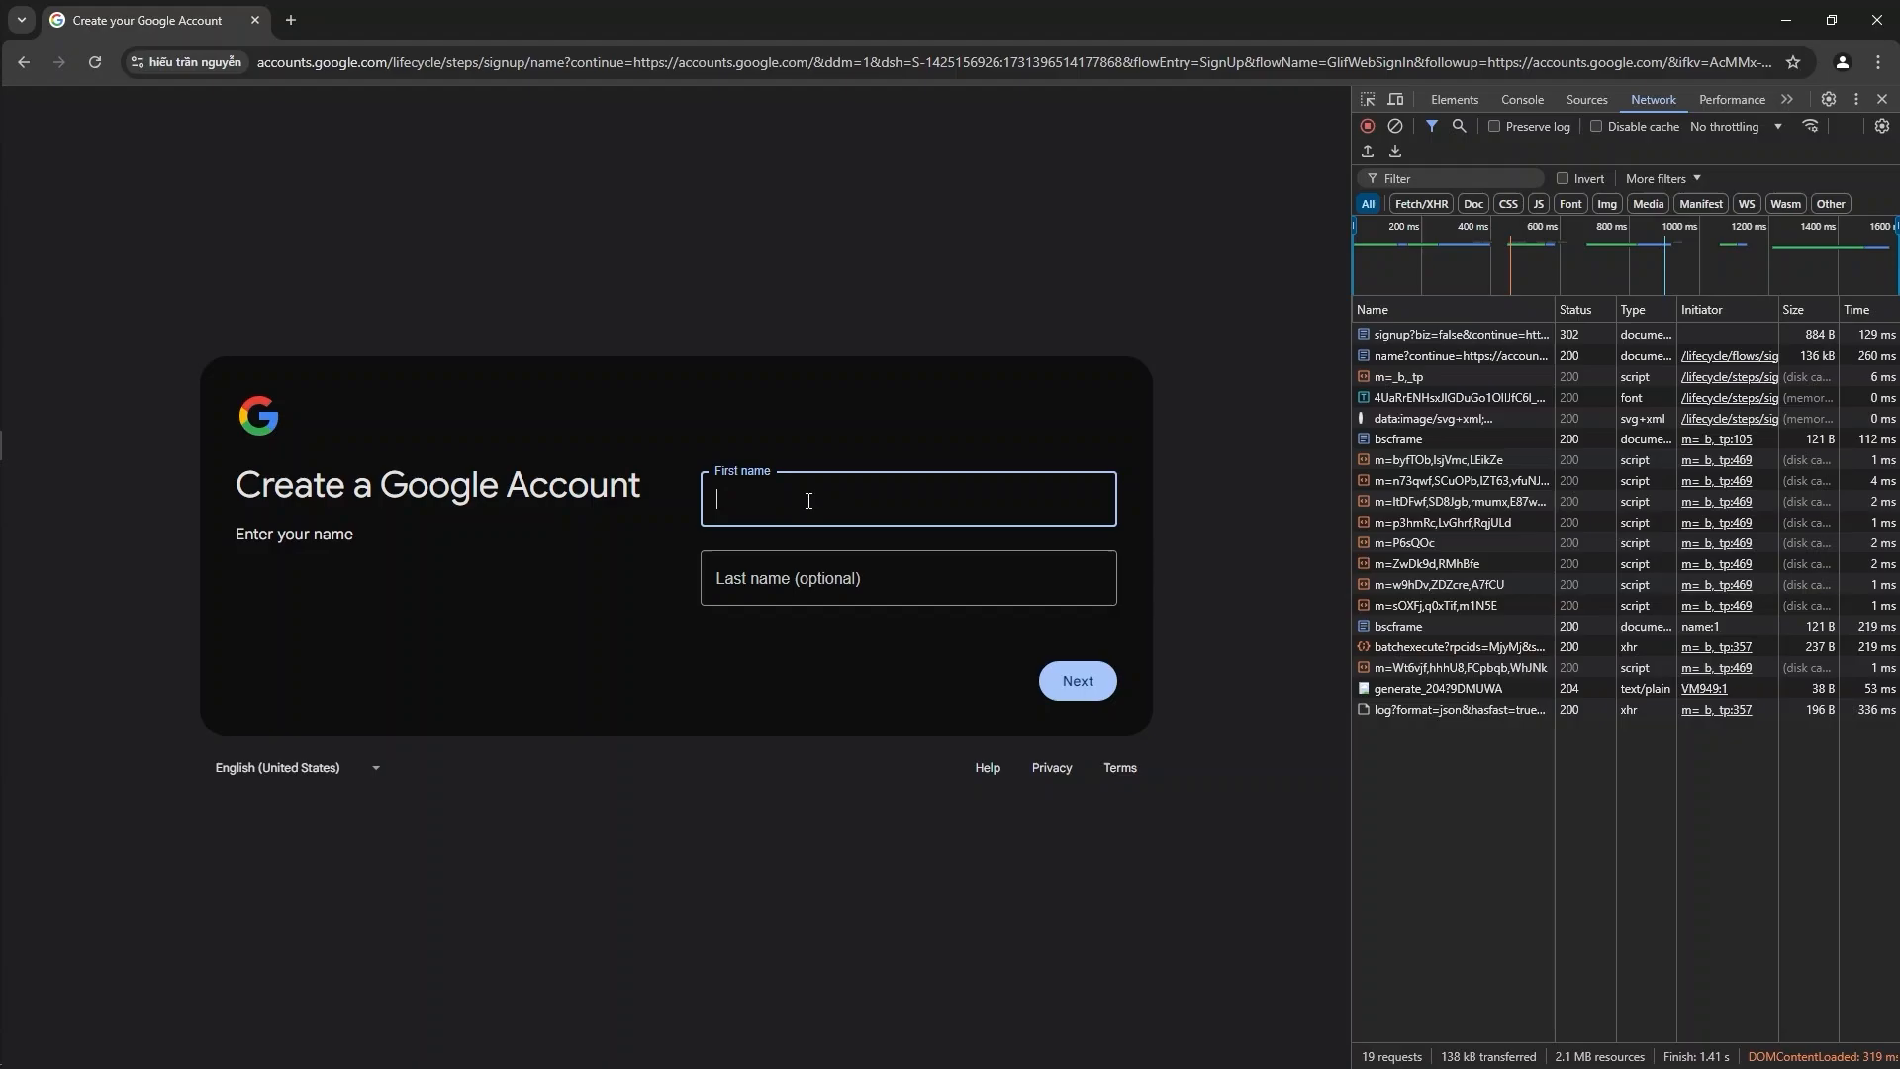
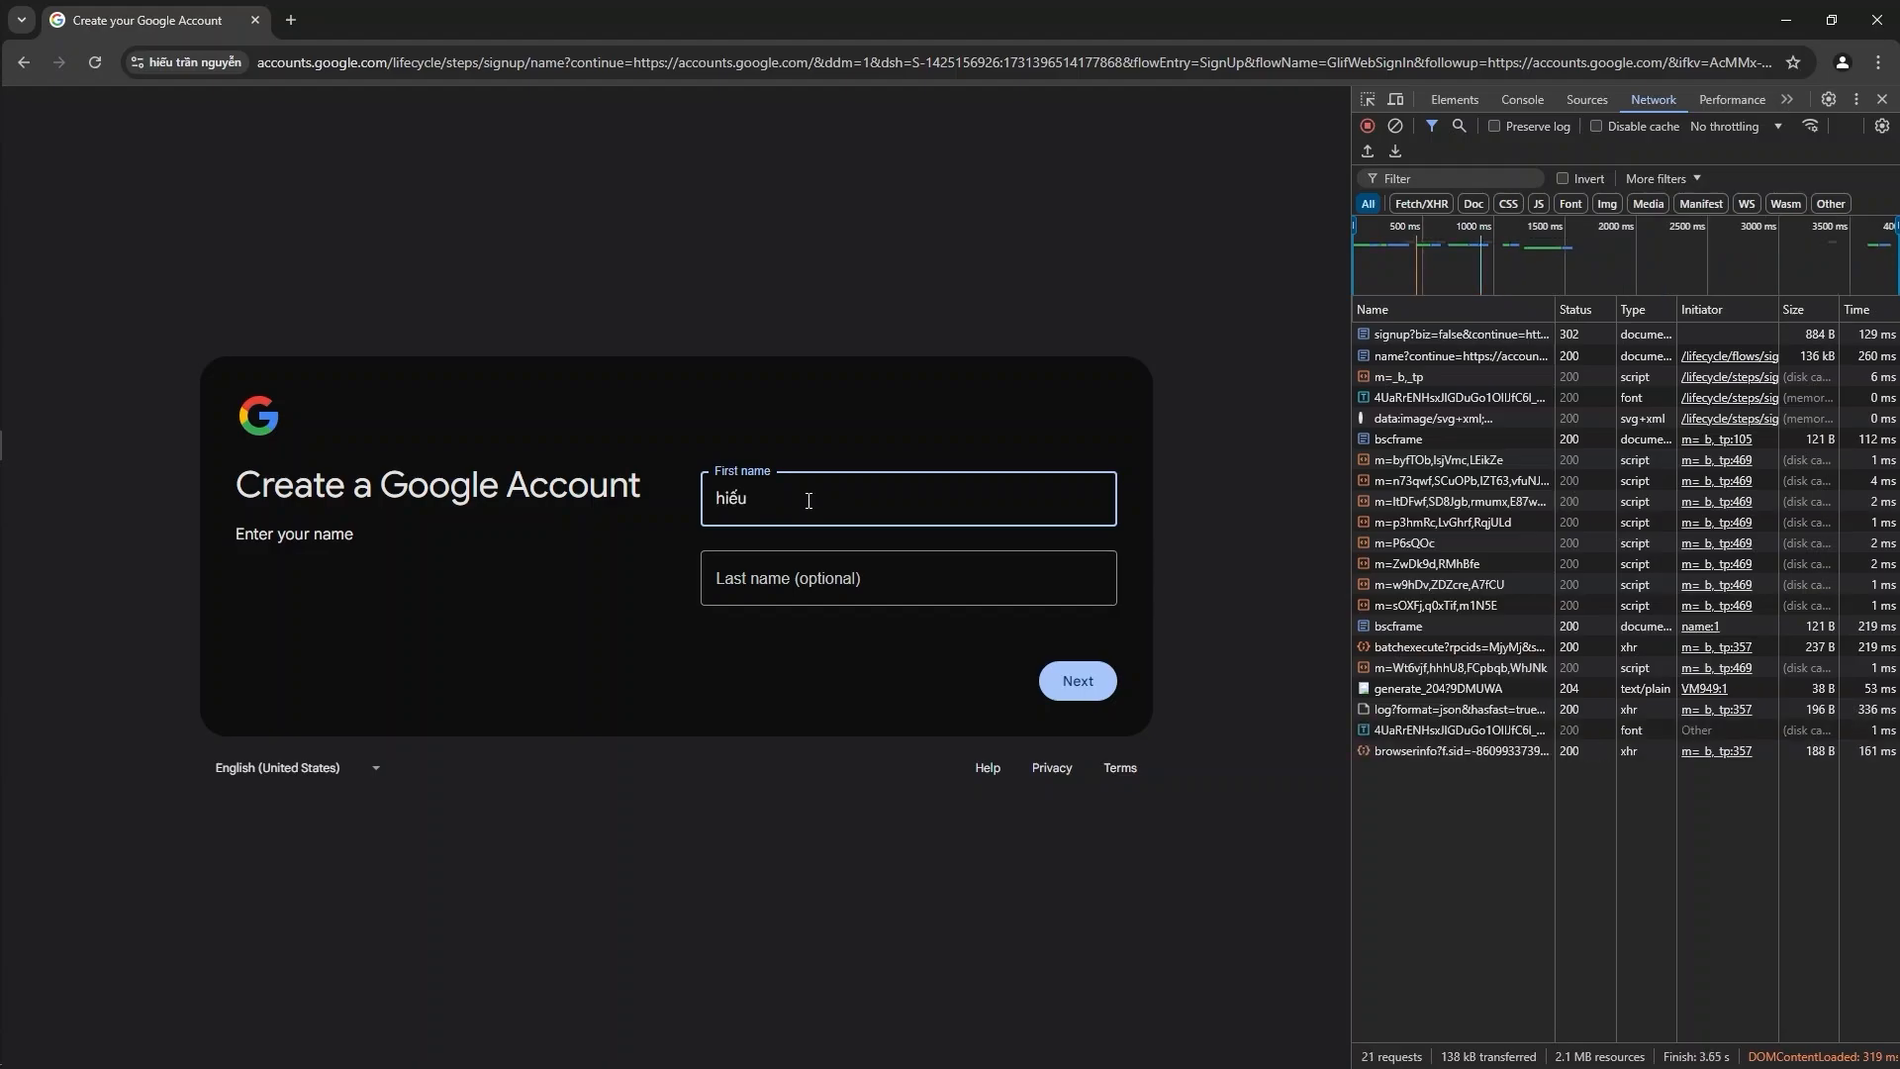
pyautogui.click(804, 578)
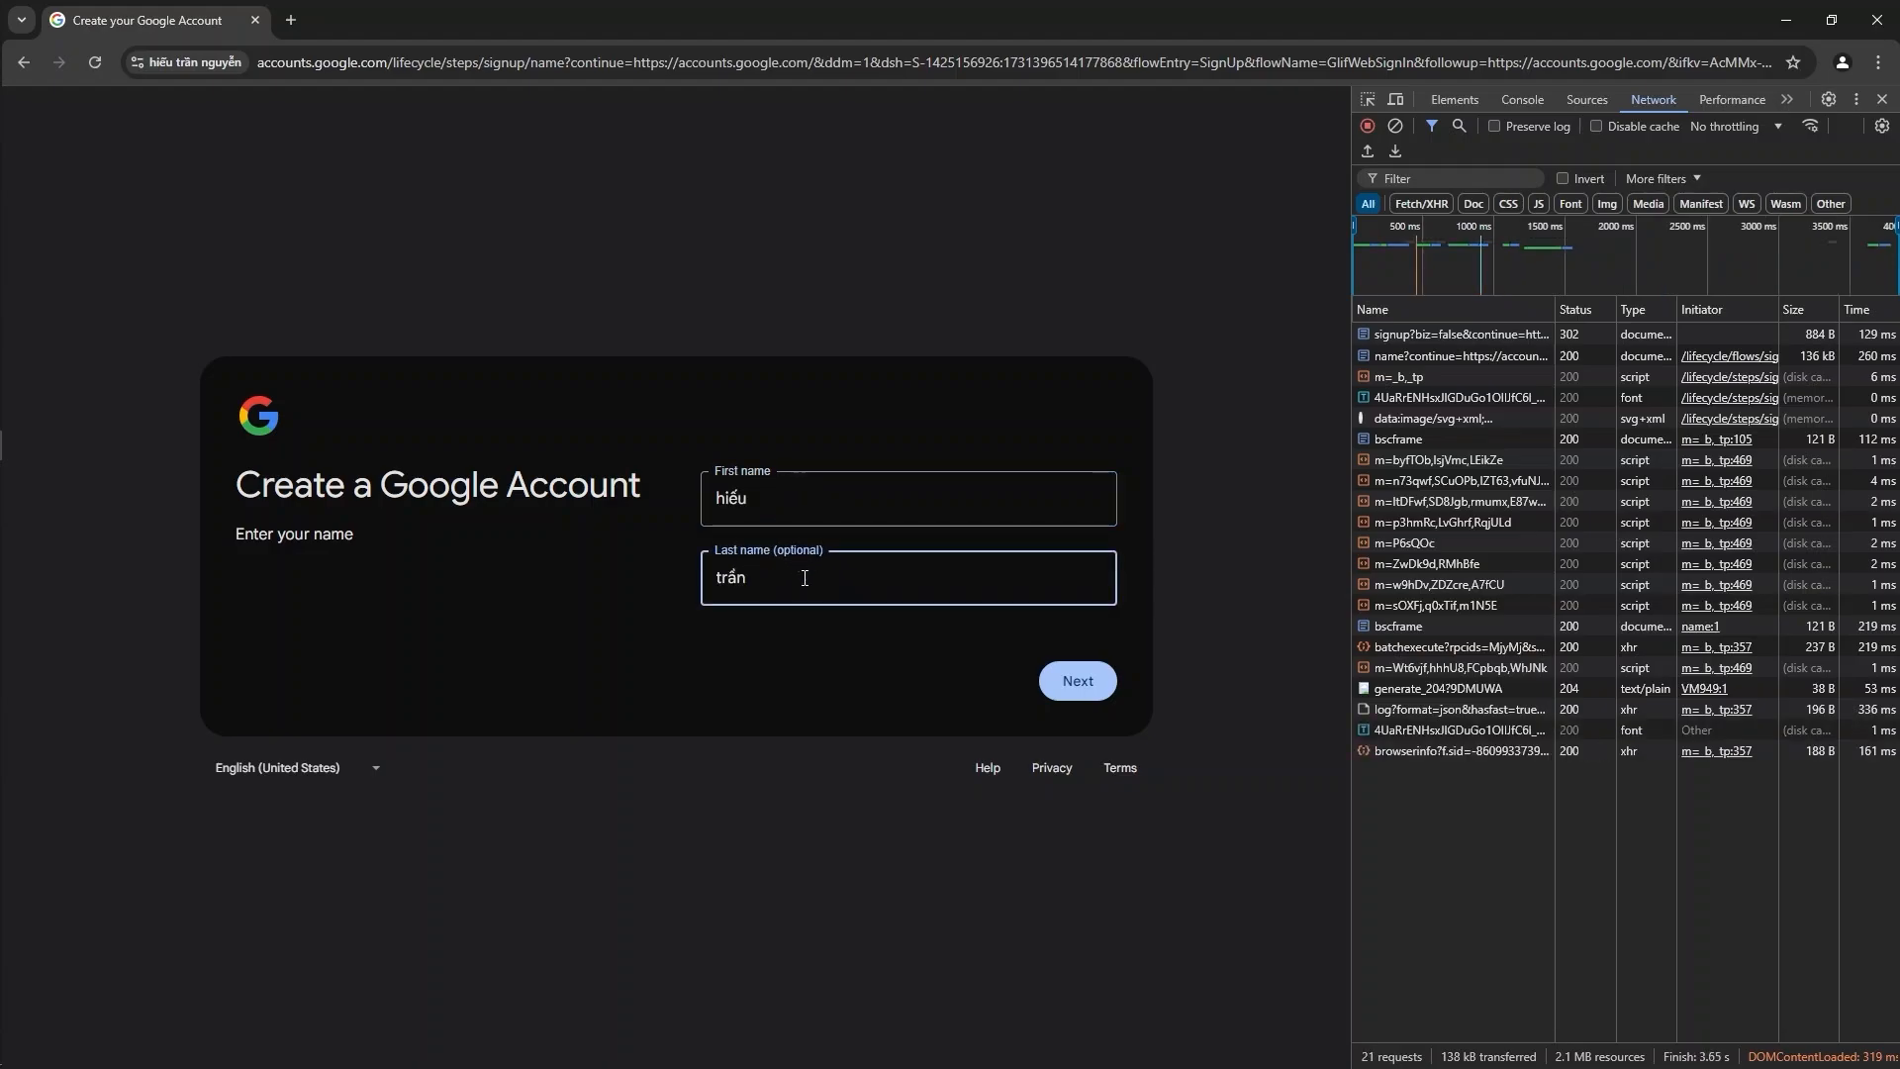
pyautogui.click(1097, 680)
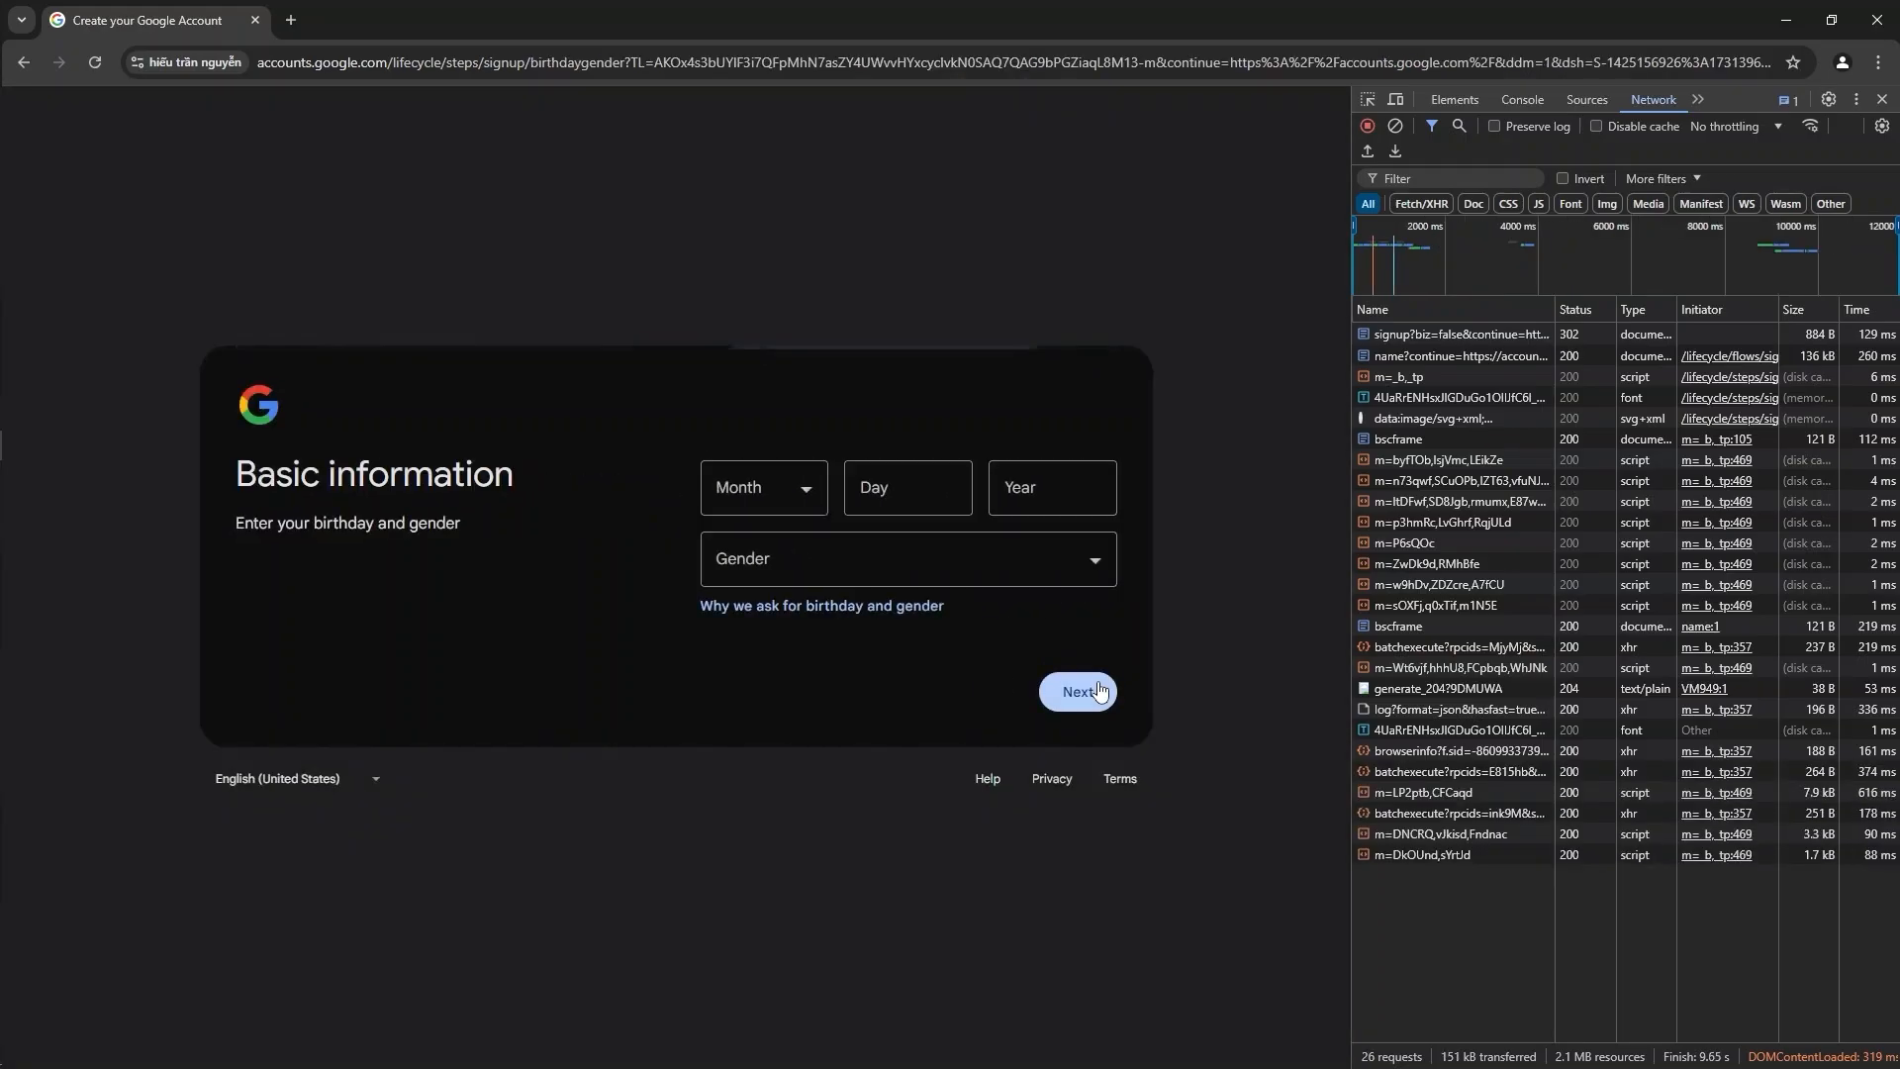
# Step: Set birthday June 1, 1998 and gender Male, then type a Gmail username
pyautogui.click(776, 484)
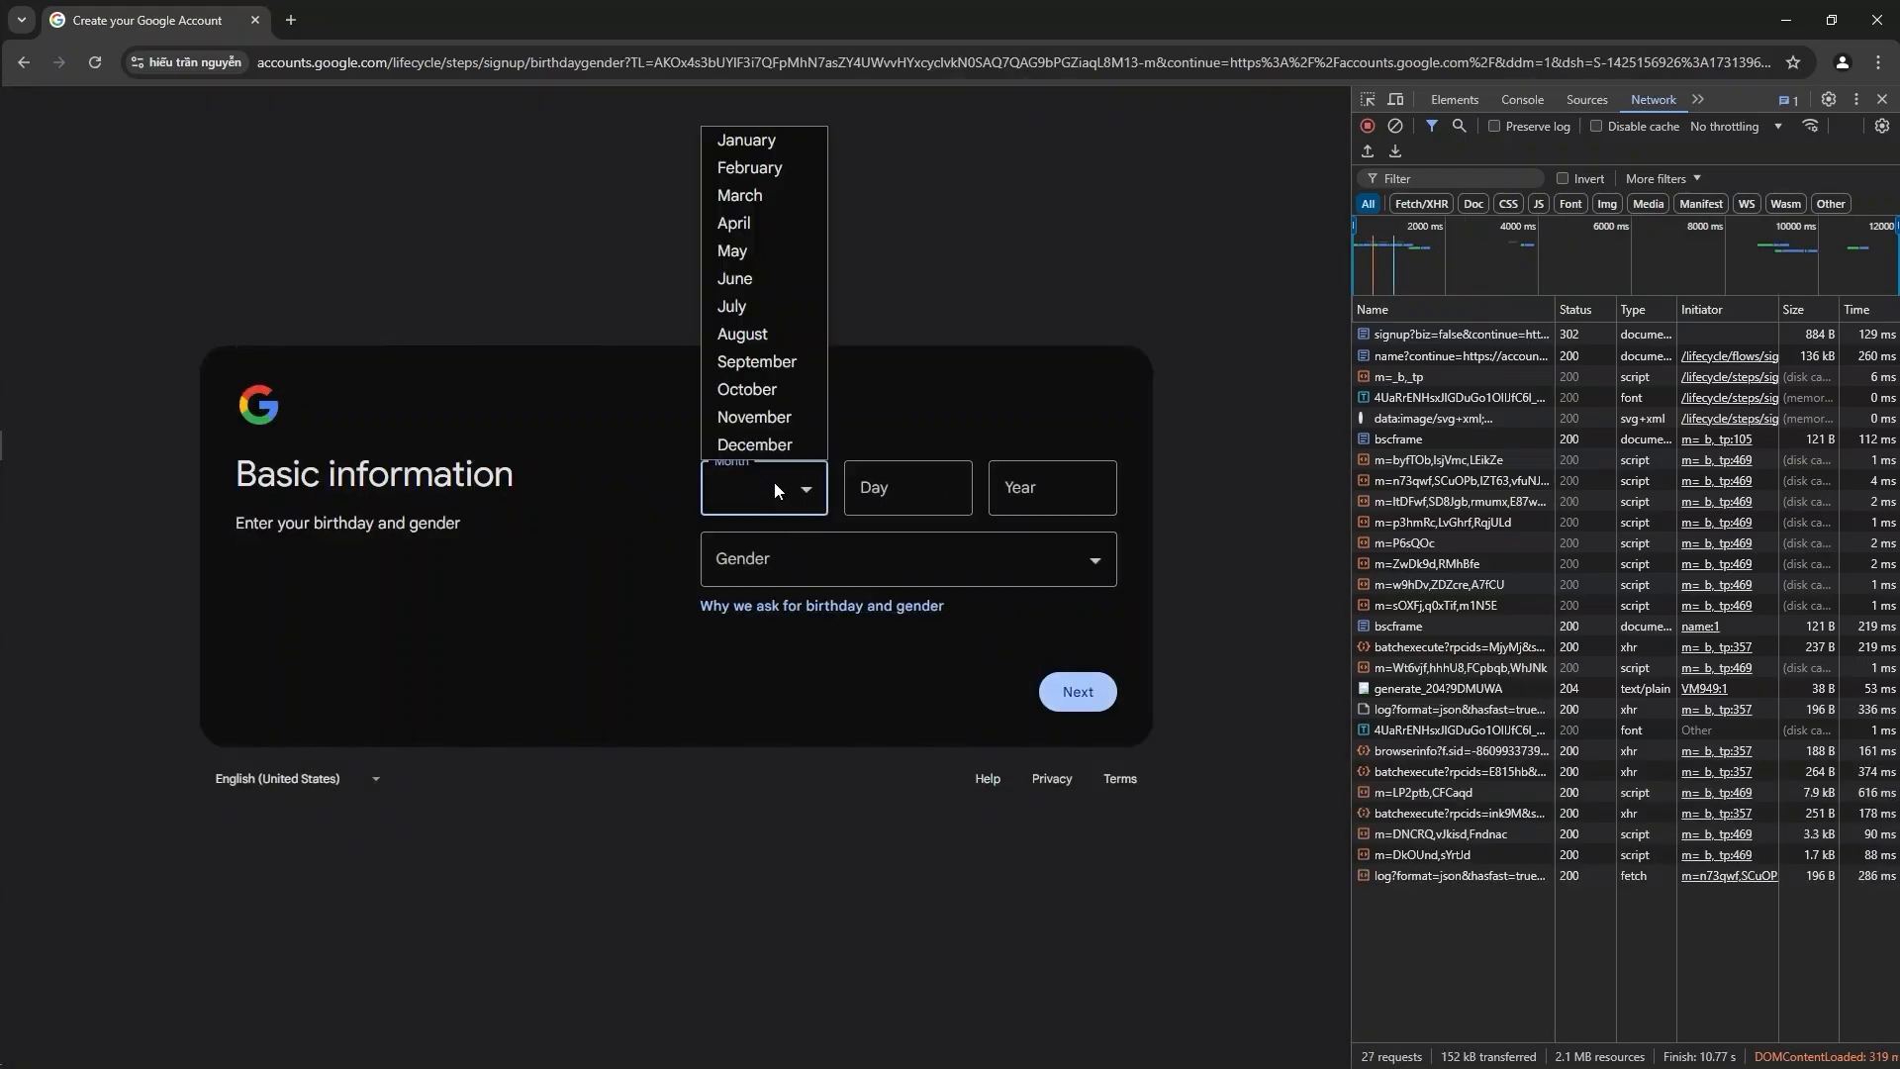
pyautogui.click(755, 279)
pyautogui.click(874, 488)
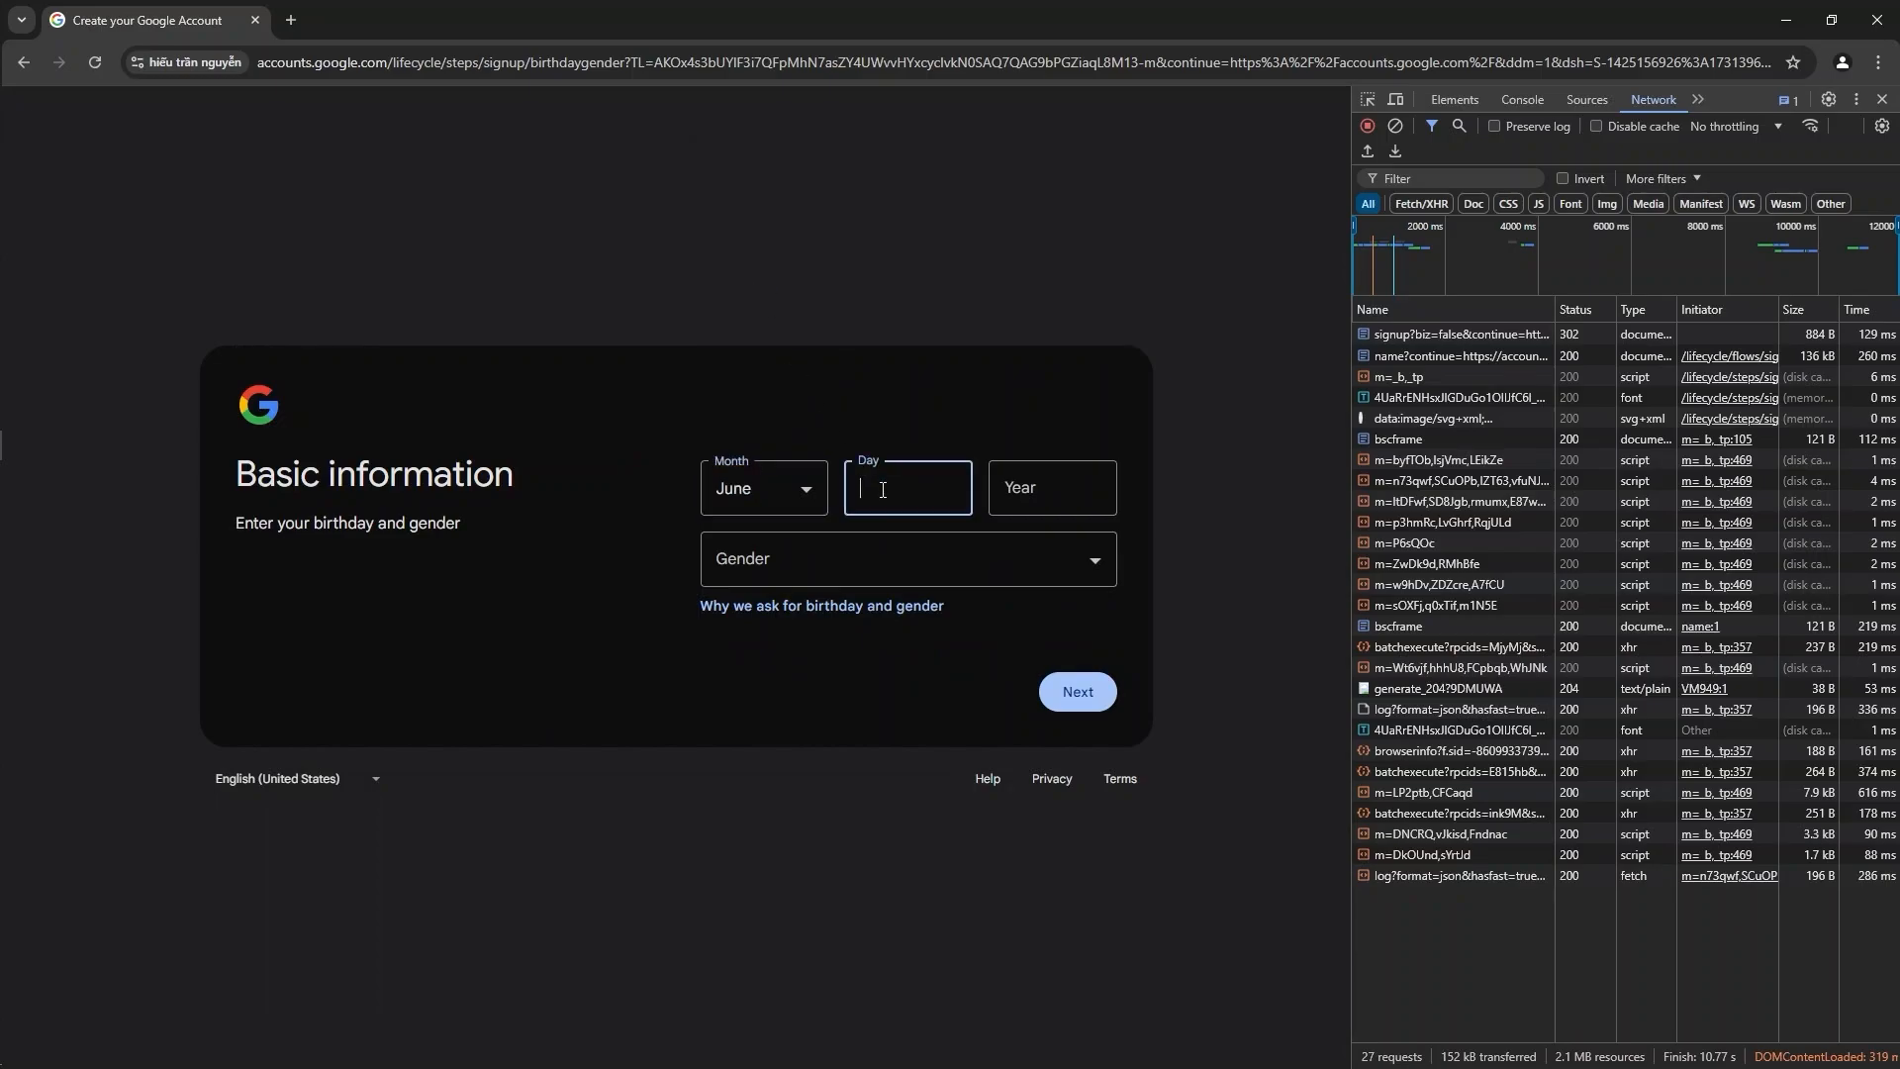
pyautogui.write('1')
pyautogui.click(1048, 500)
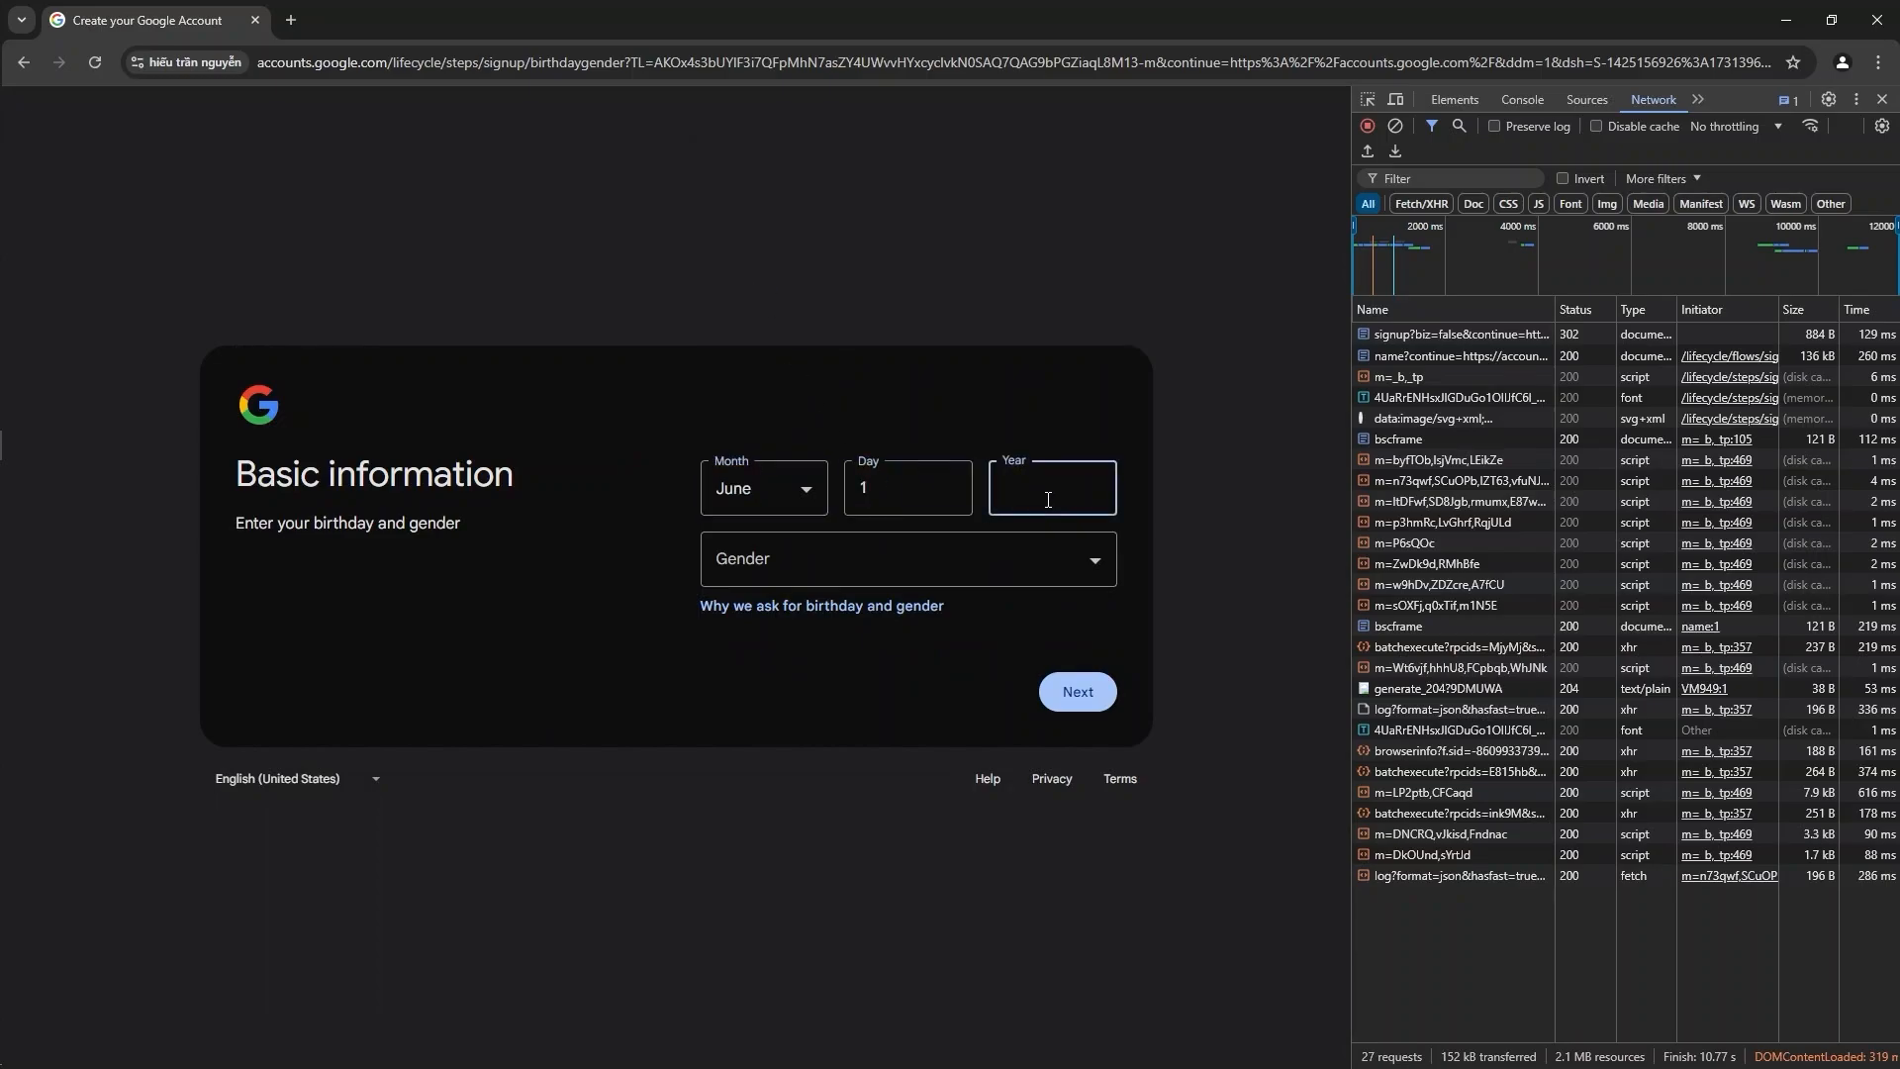
pyautogui.write('1998')
pyautogui.click(1011, 580)
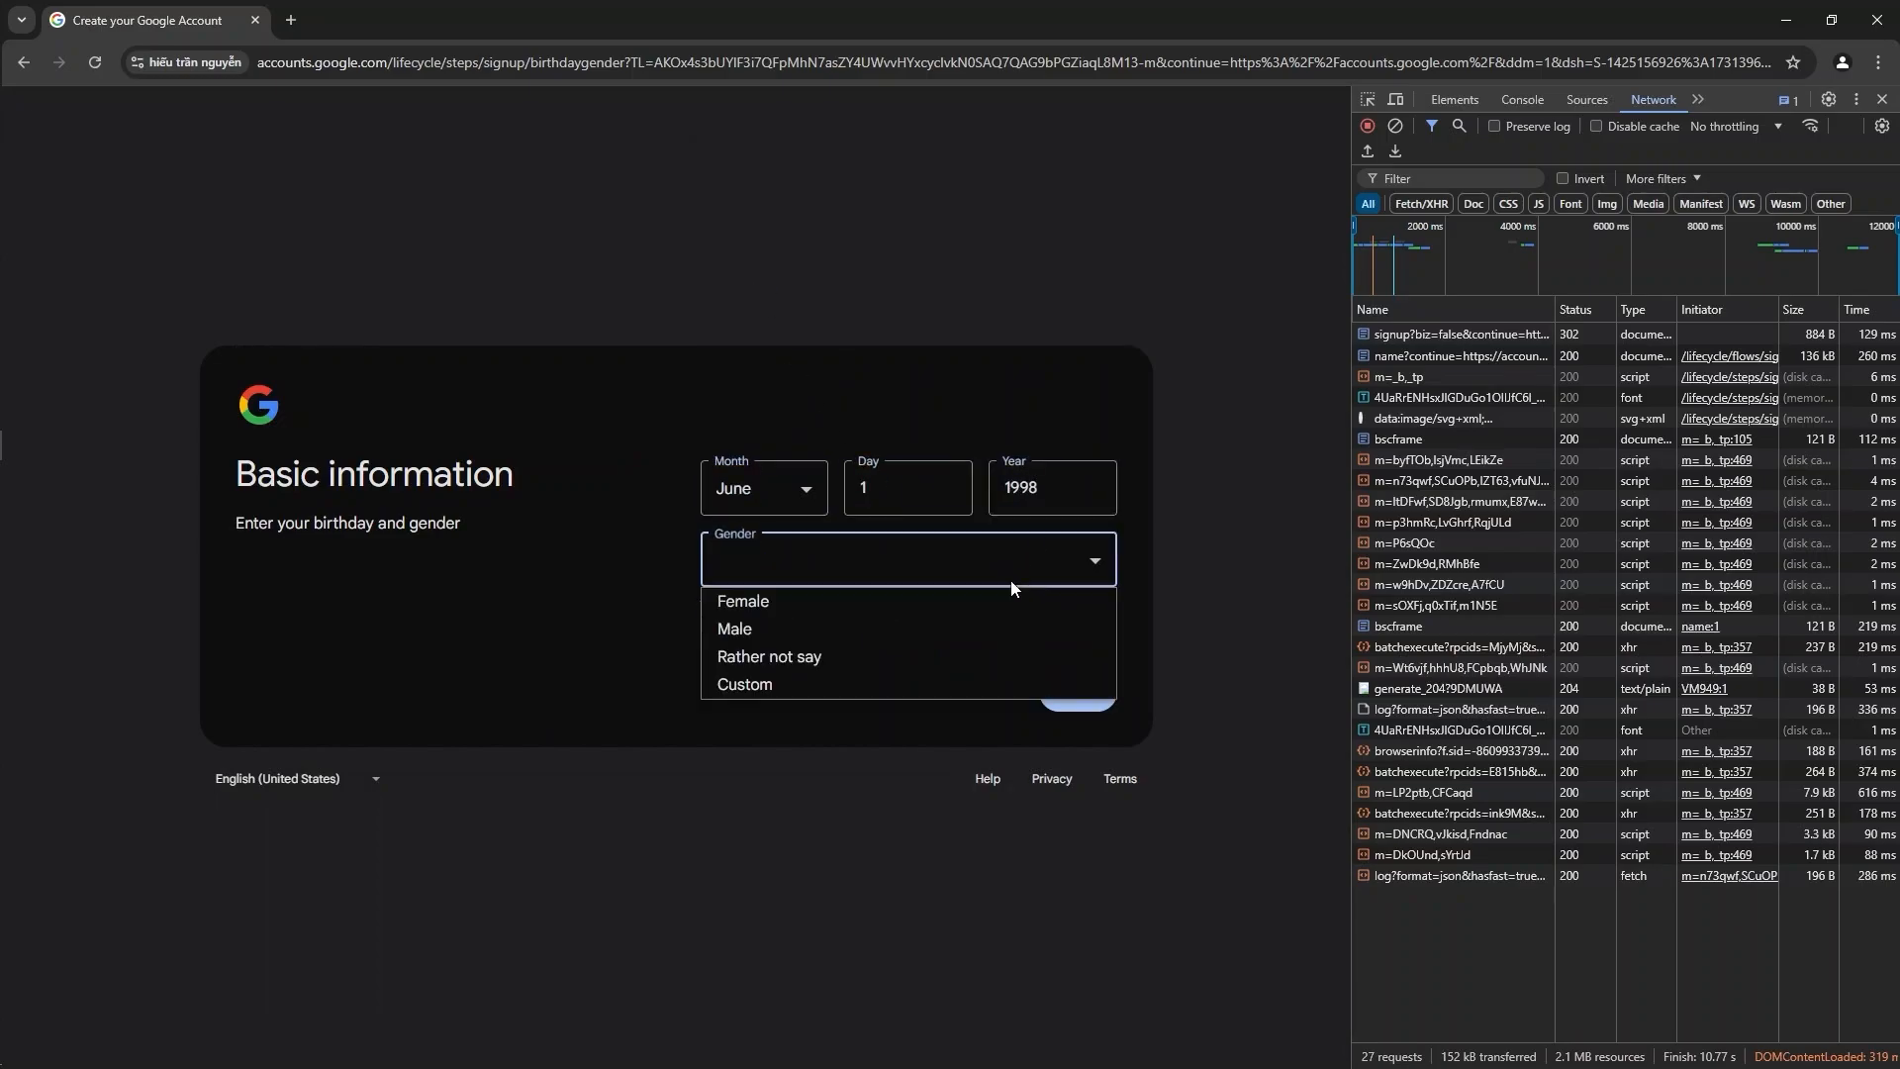
pyautogui.click(749, 627)
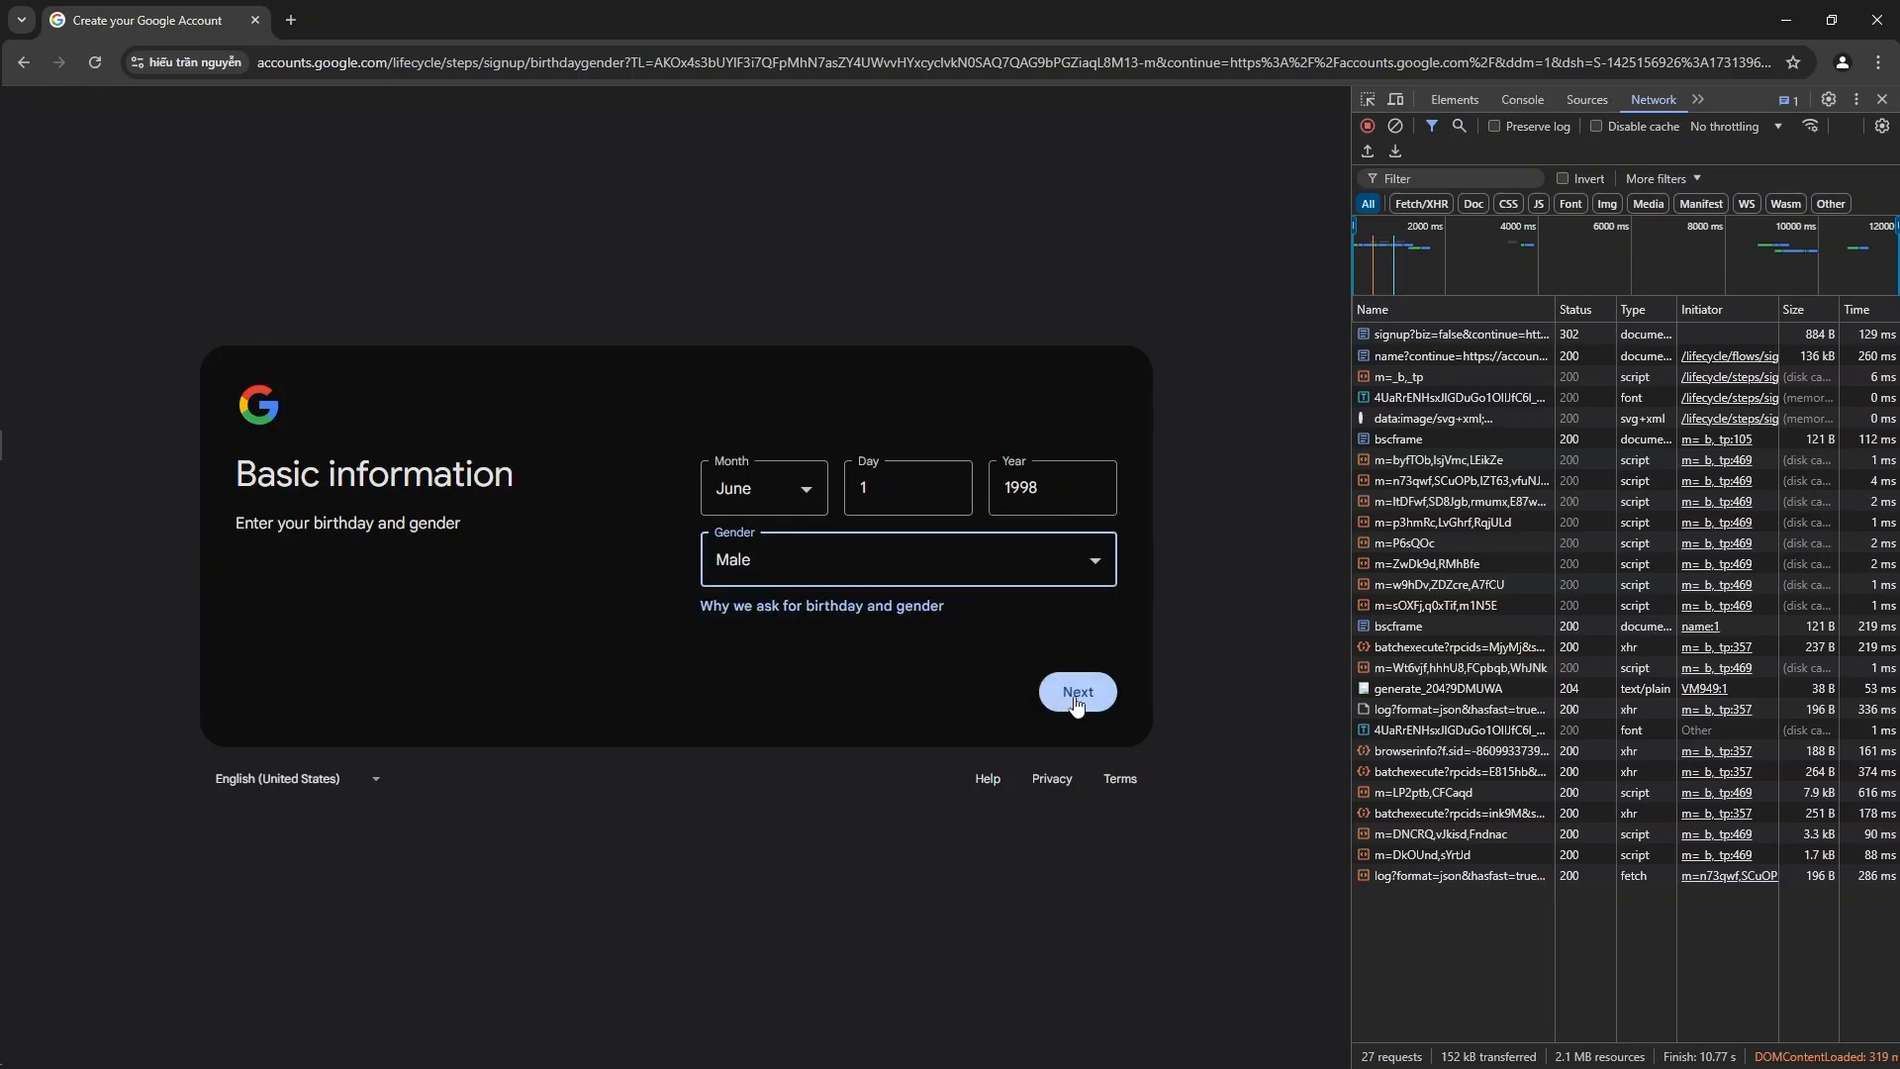
pyautogui.click(1074, 697)
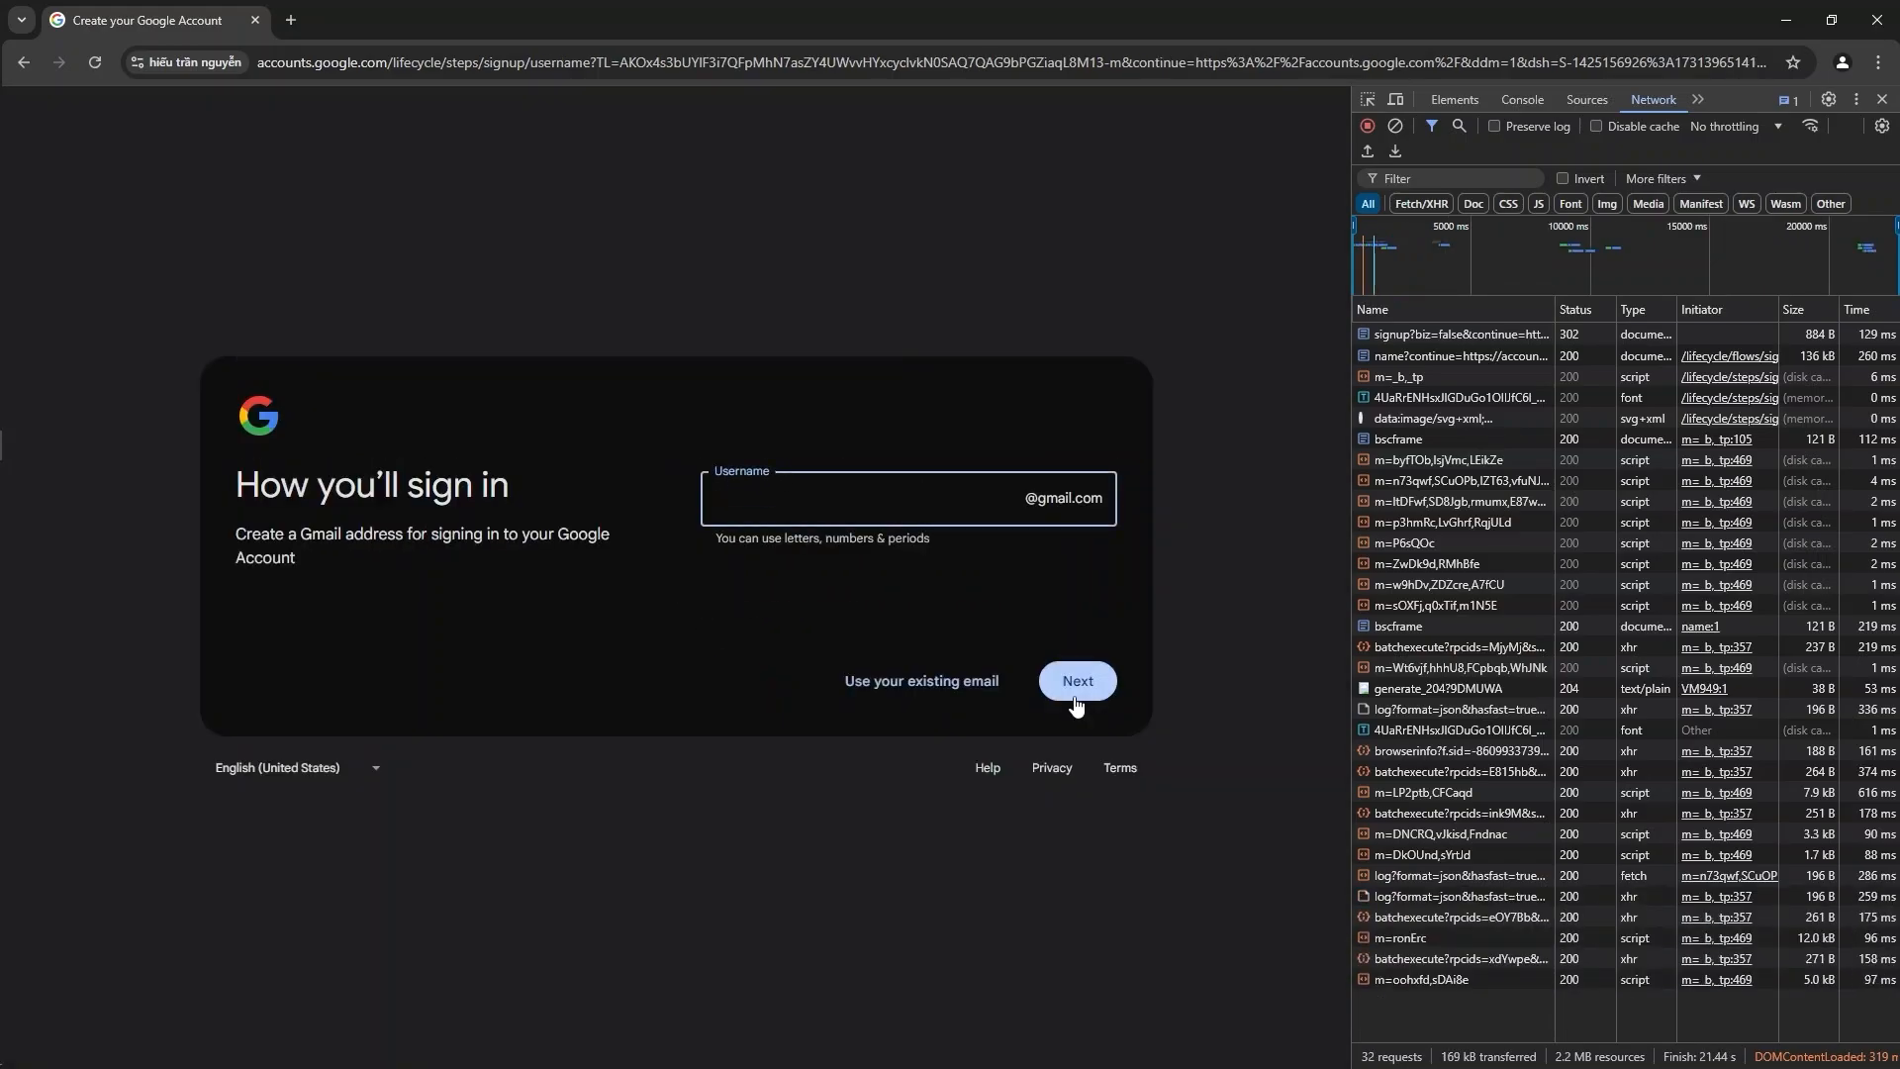
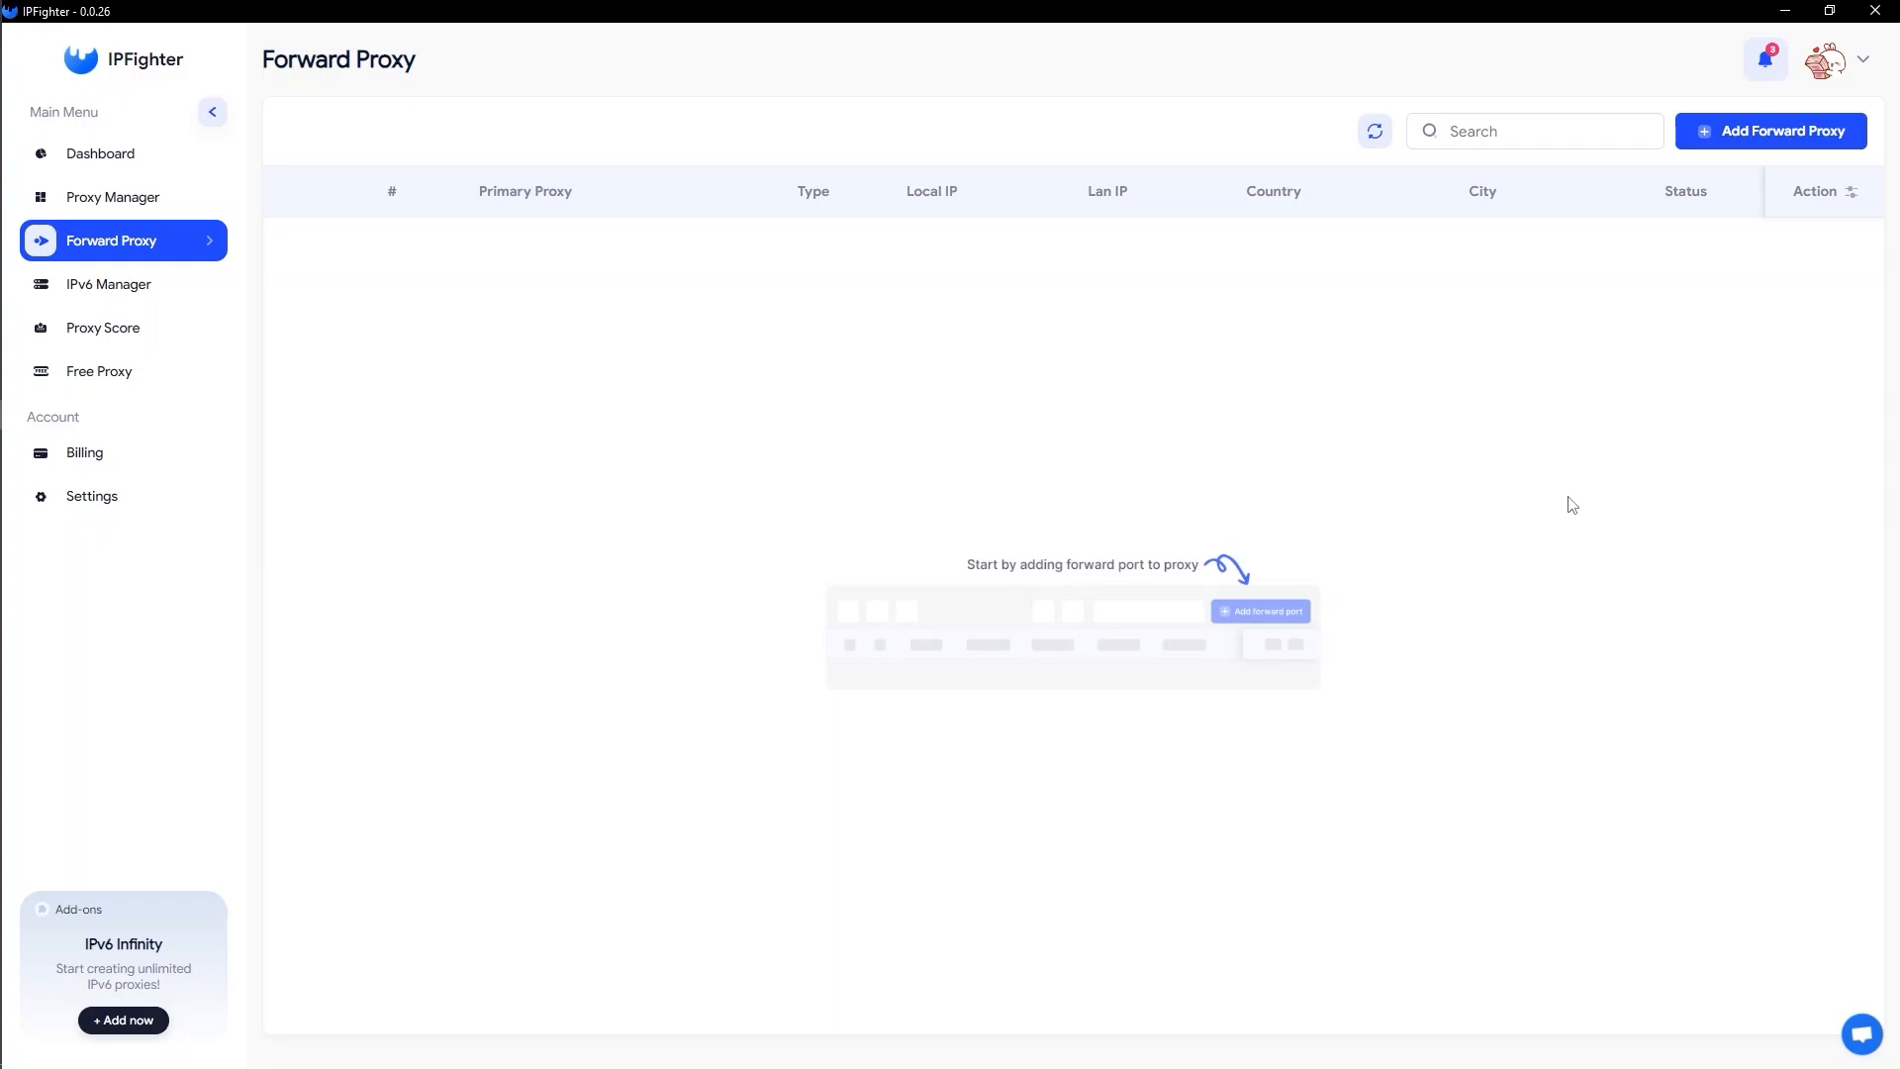
# Step: Forward saved proxies 2–6, 8 and 9 from the proxy list to local ports
pyautogui.click(1768, 144)
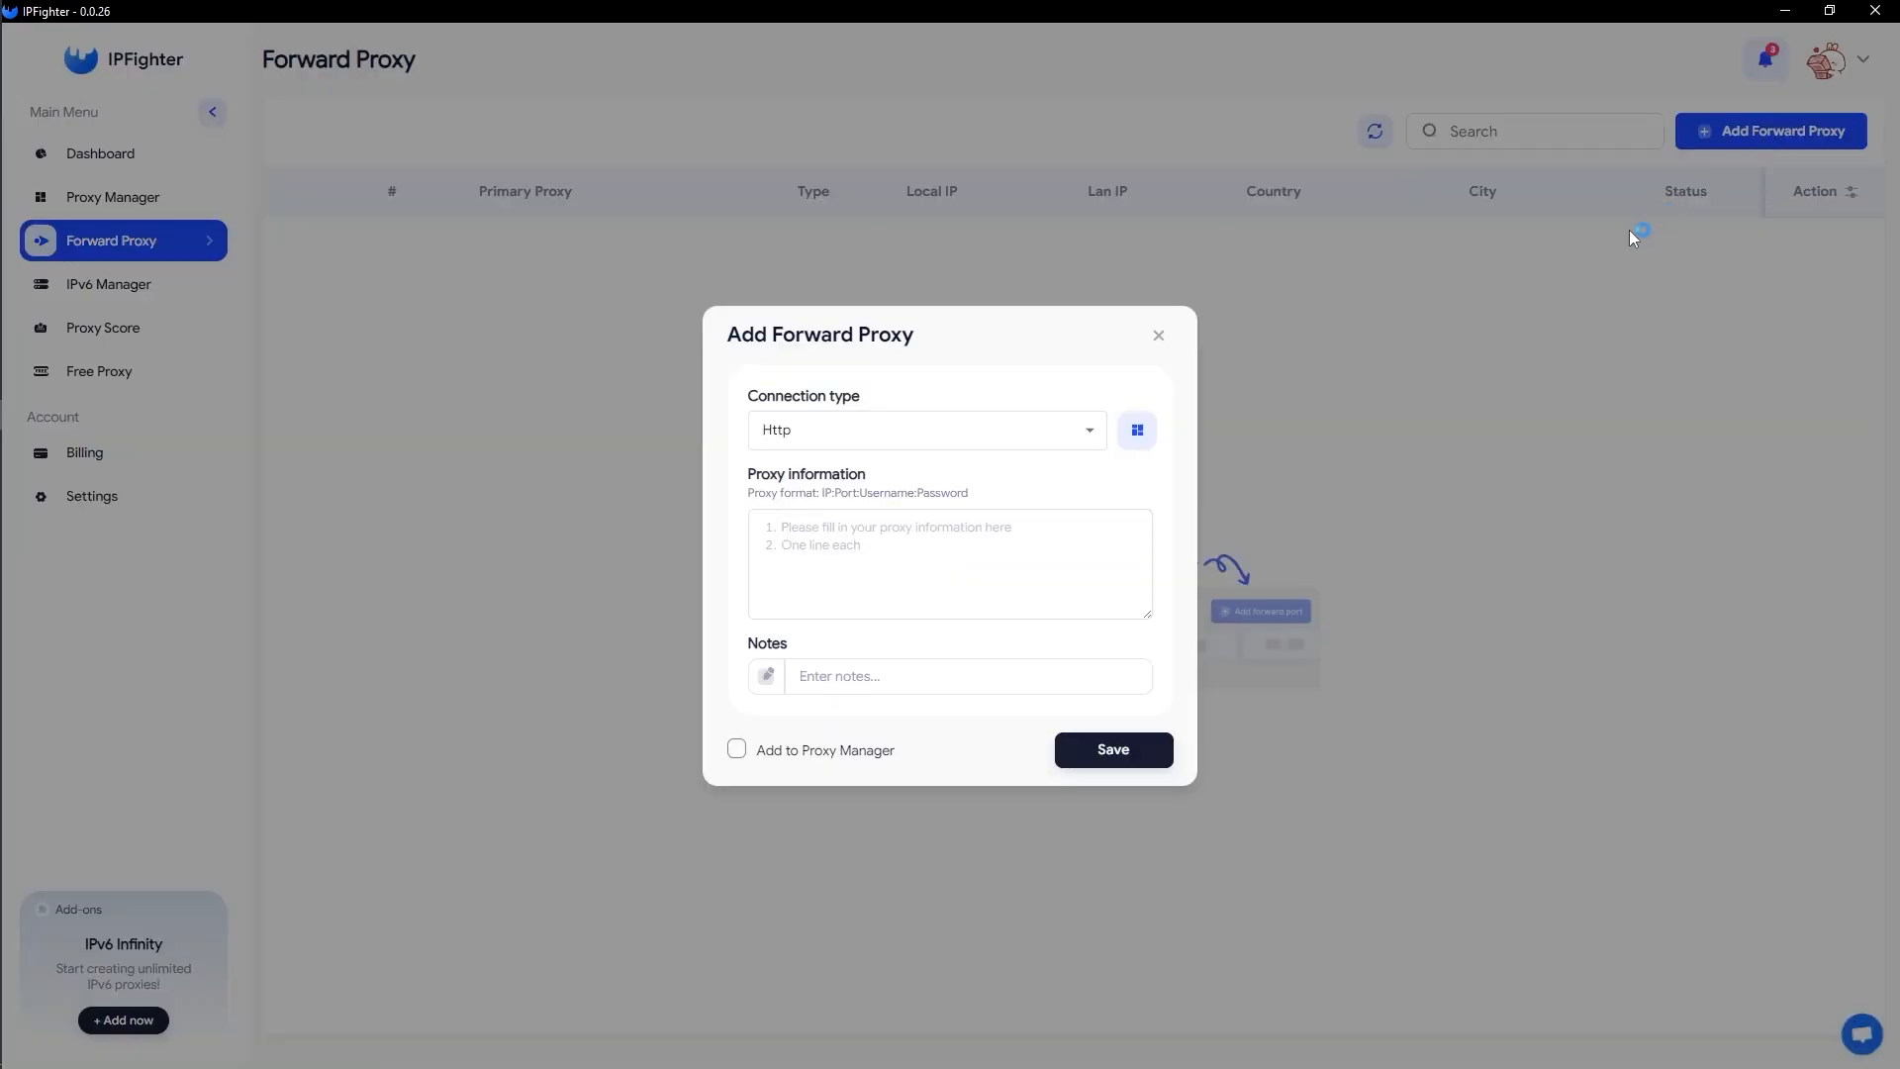
pyautogui.click(1137, 450)
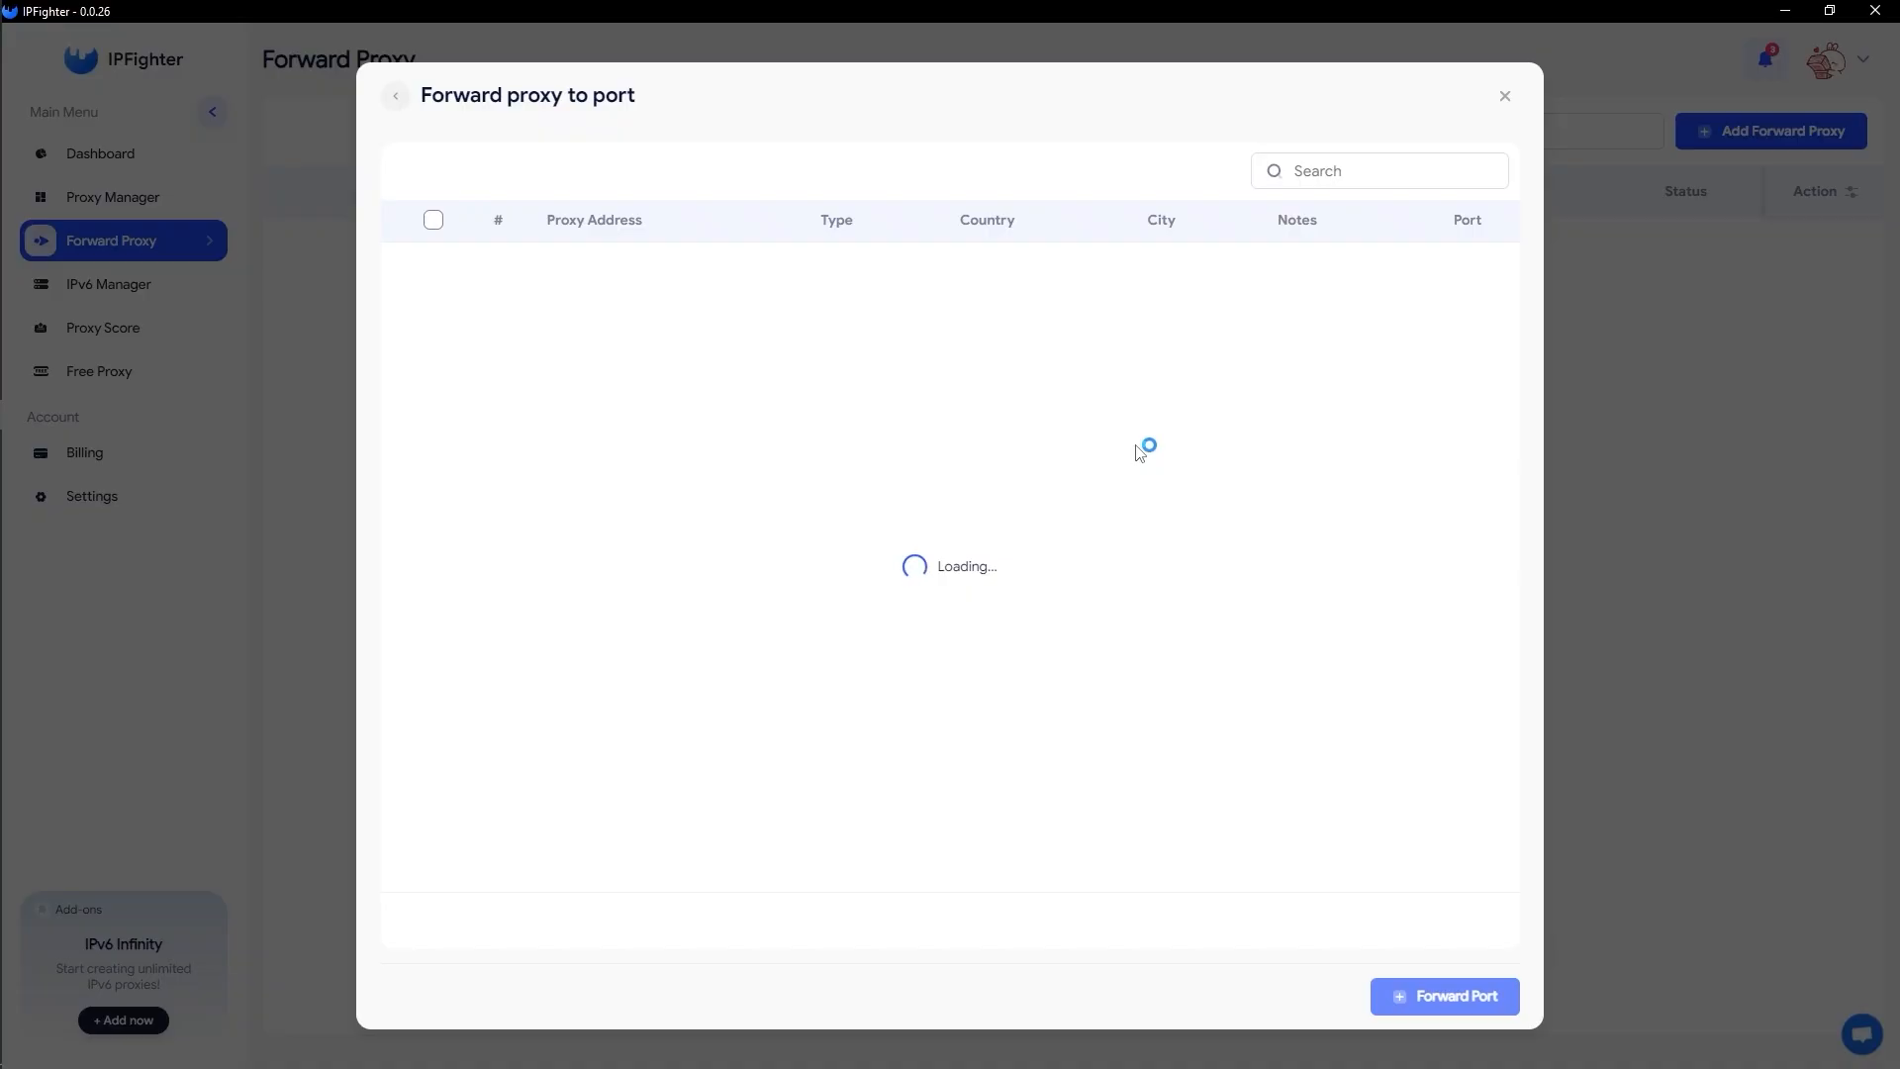
pyautogui.click(418, 315)
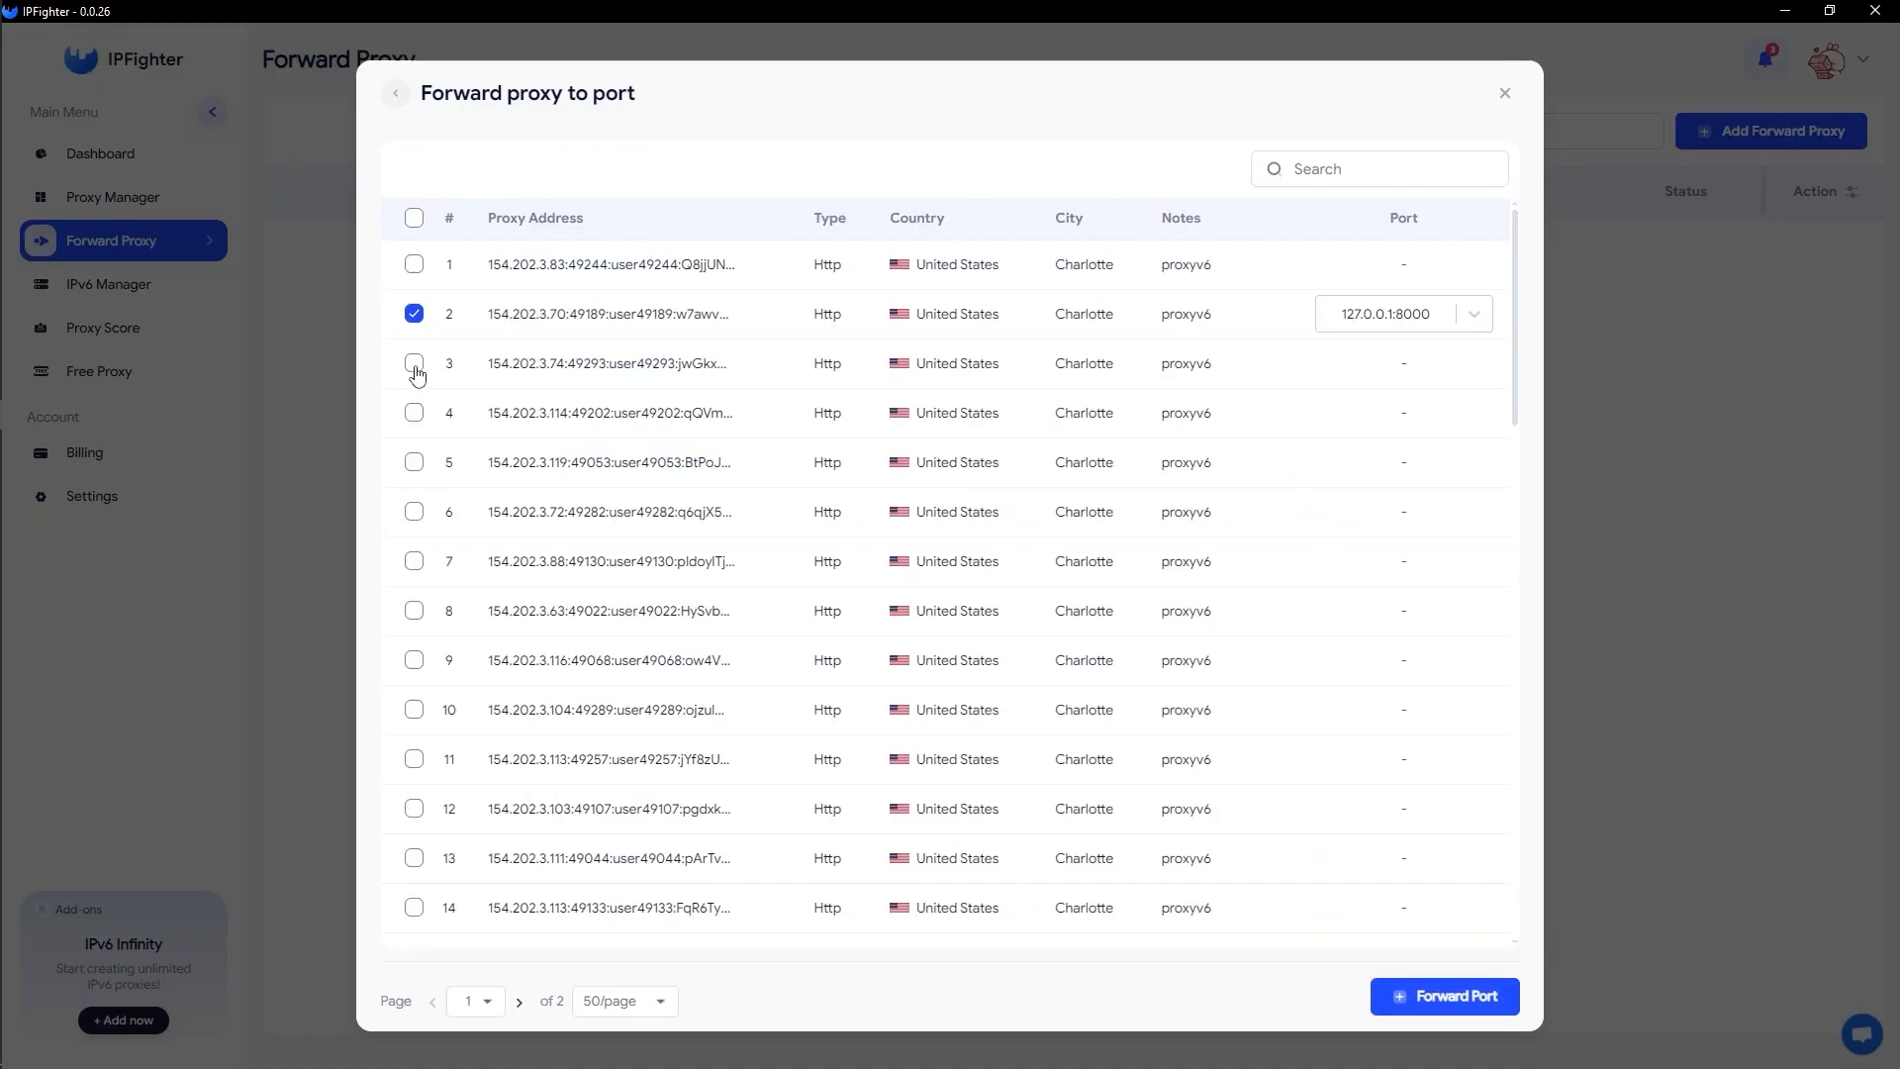
pyautogui.click(414, 364)
pyautogui.click(413, 413)
pyautogui.click(414, 462)
pyautogui.click(413, 512)
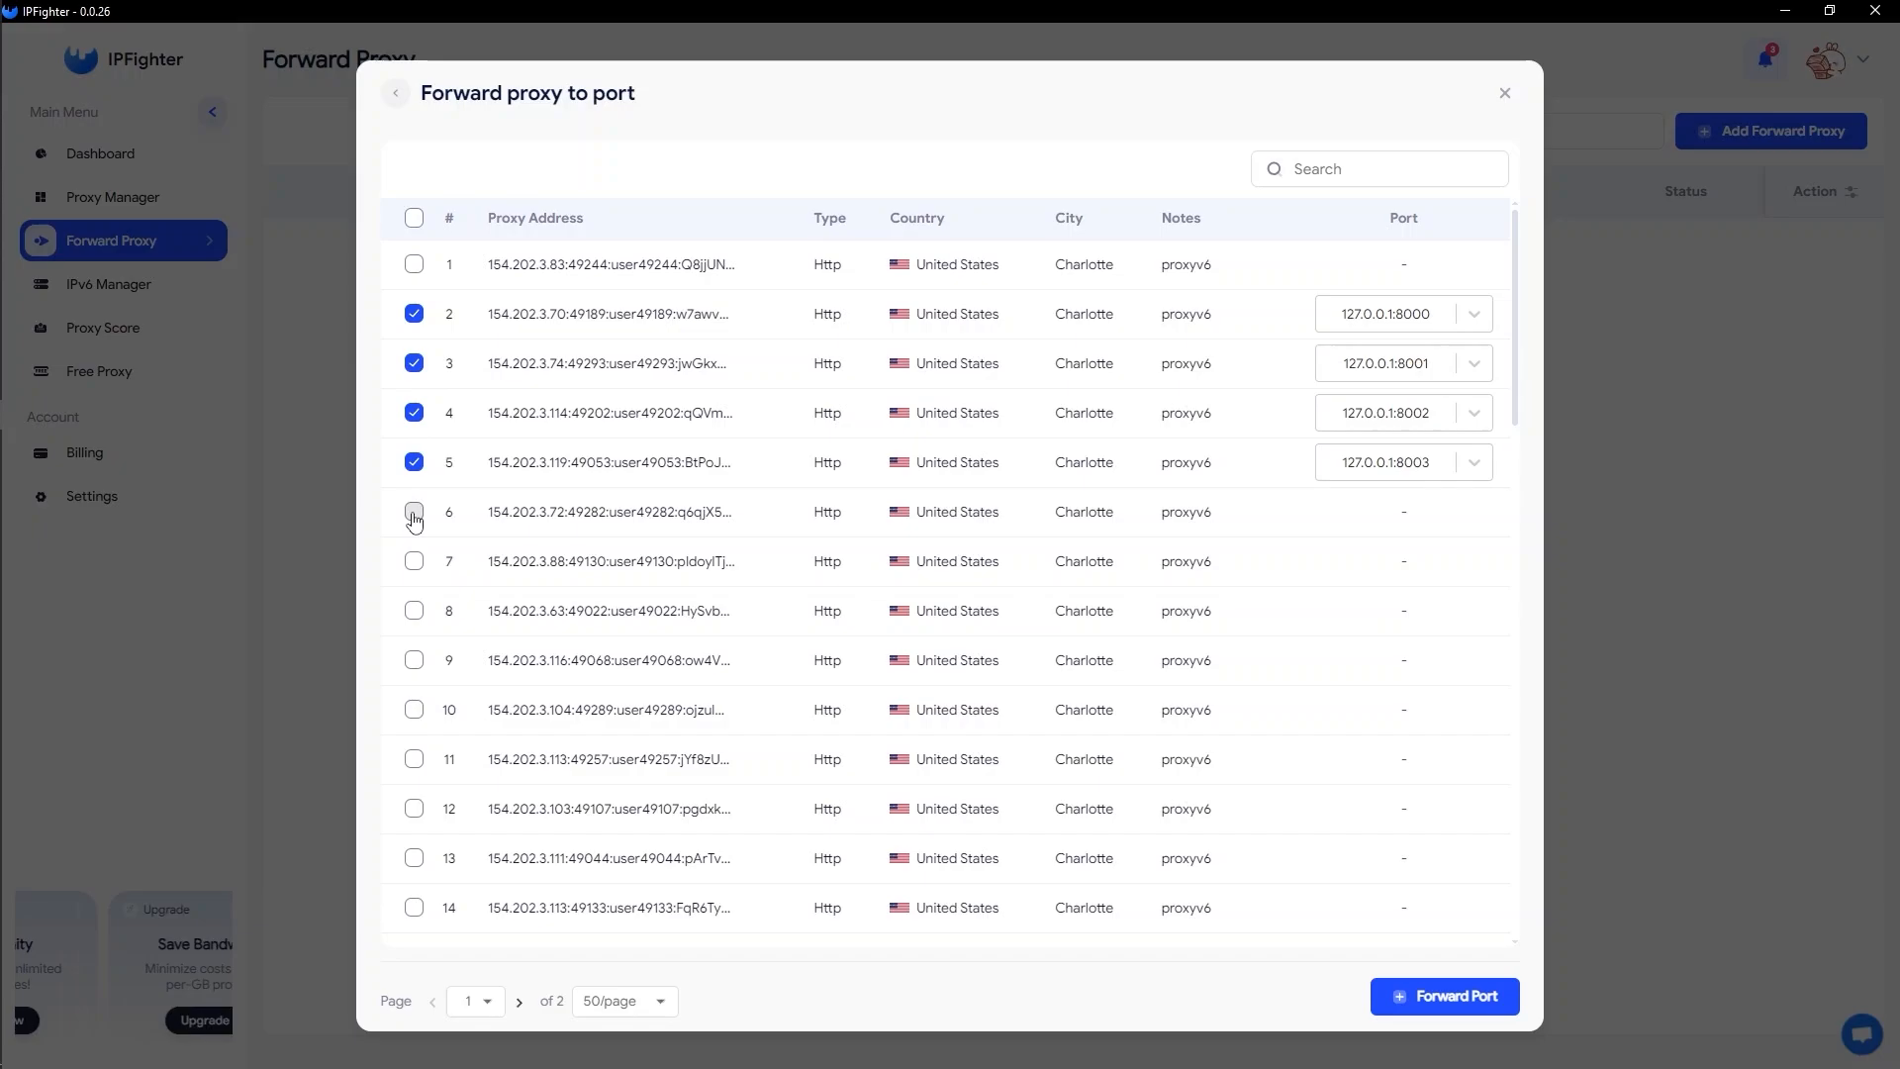
pyautogui.click(414, 611)
pyautogui.click(414, 660)
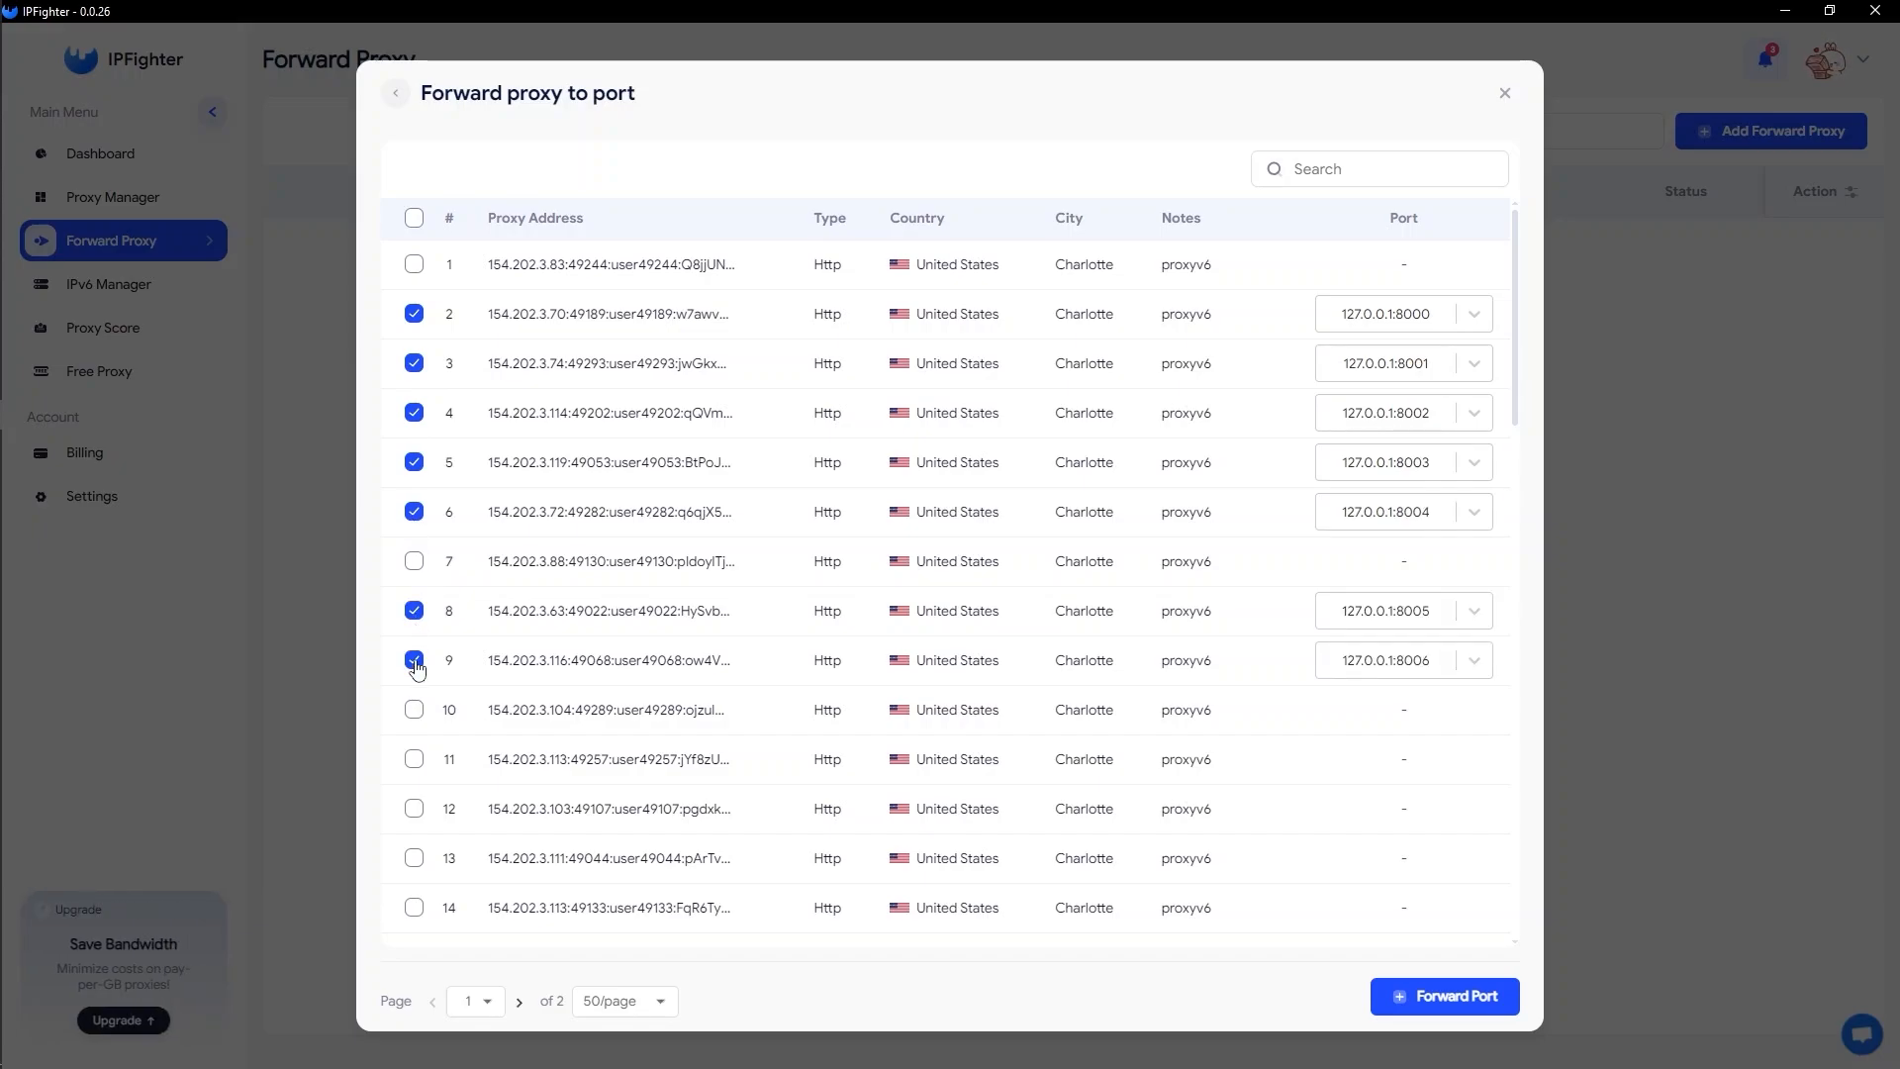
pyautogui.click(1454, 993)
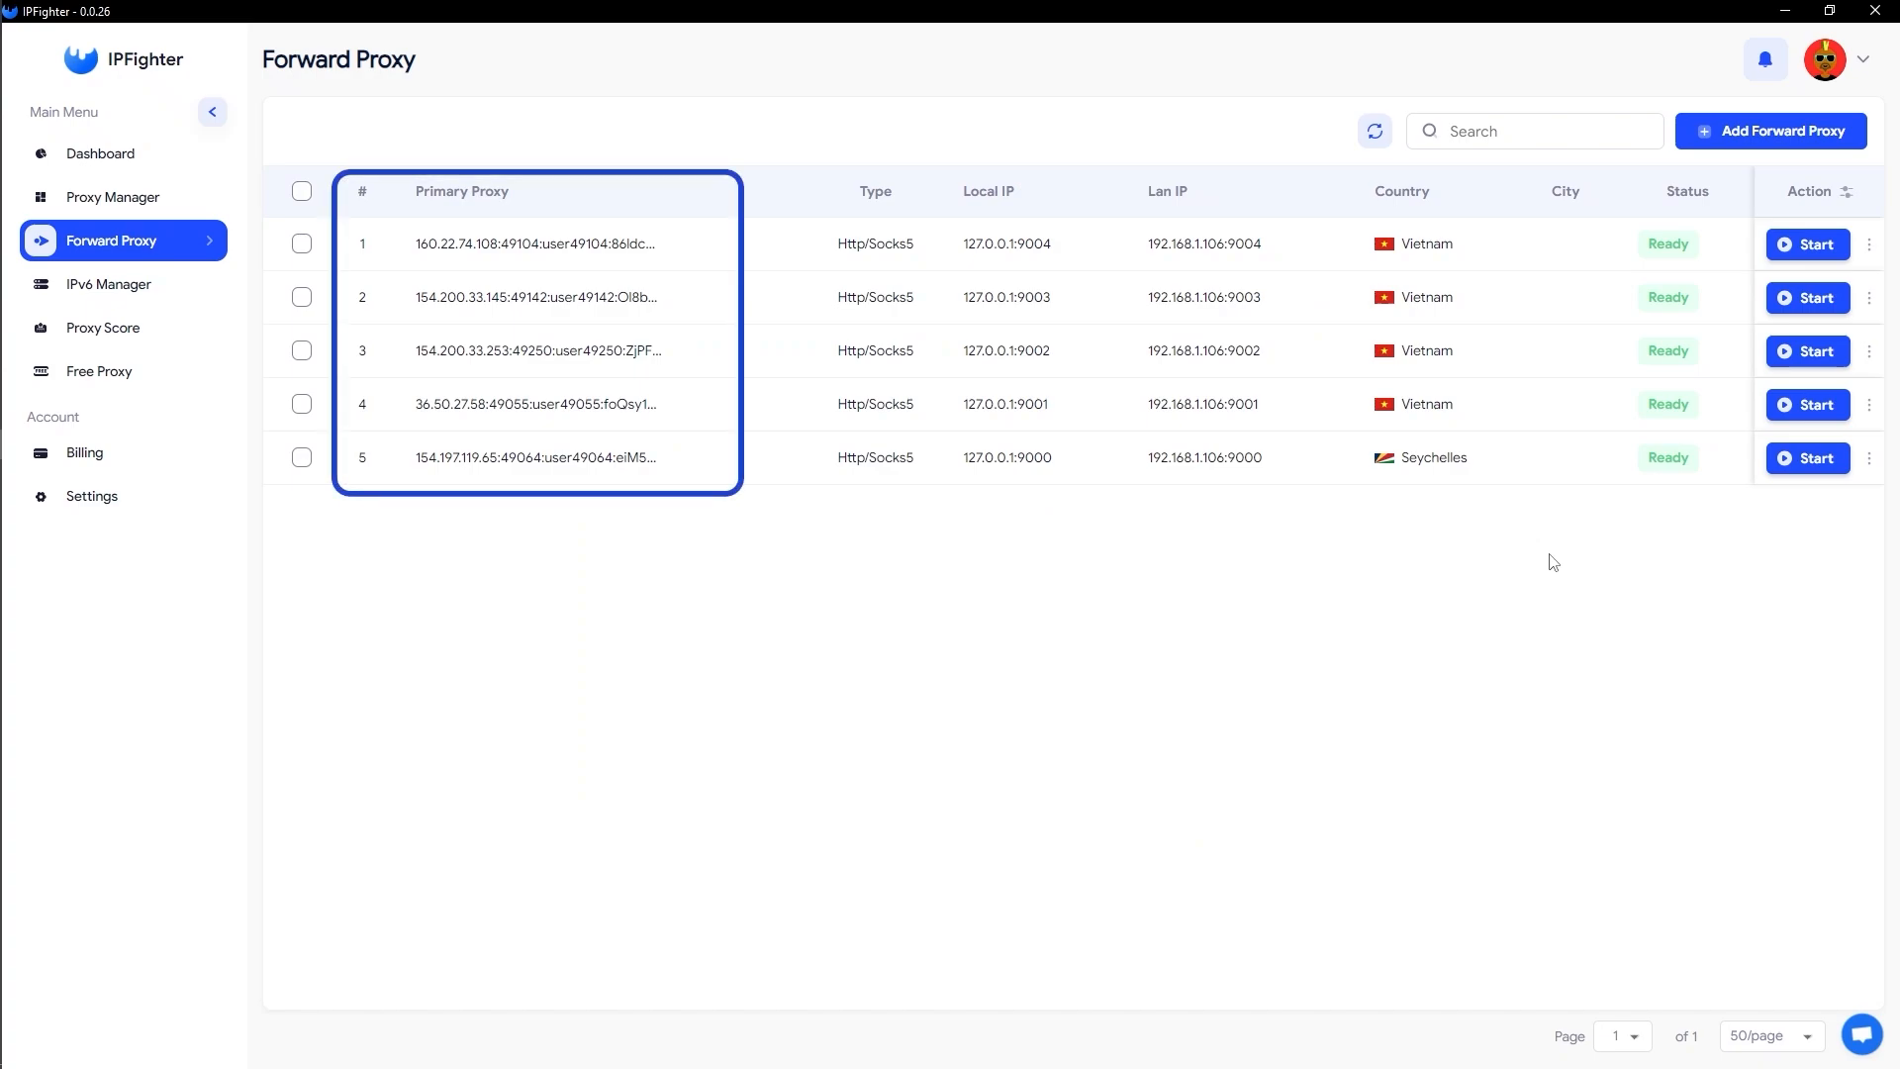
# Step: Paste the proxy line from Notepad as port 9004's secondary proxy and save the rule
pyautogui.click(1869, 244)
pyautogui.click(1824, 254)
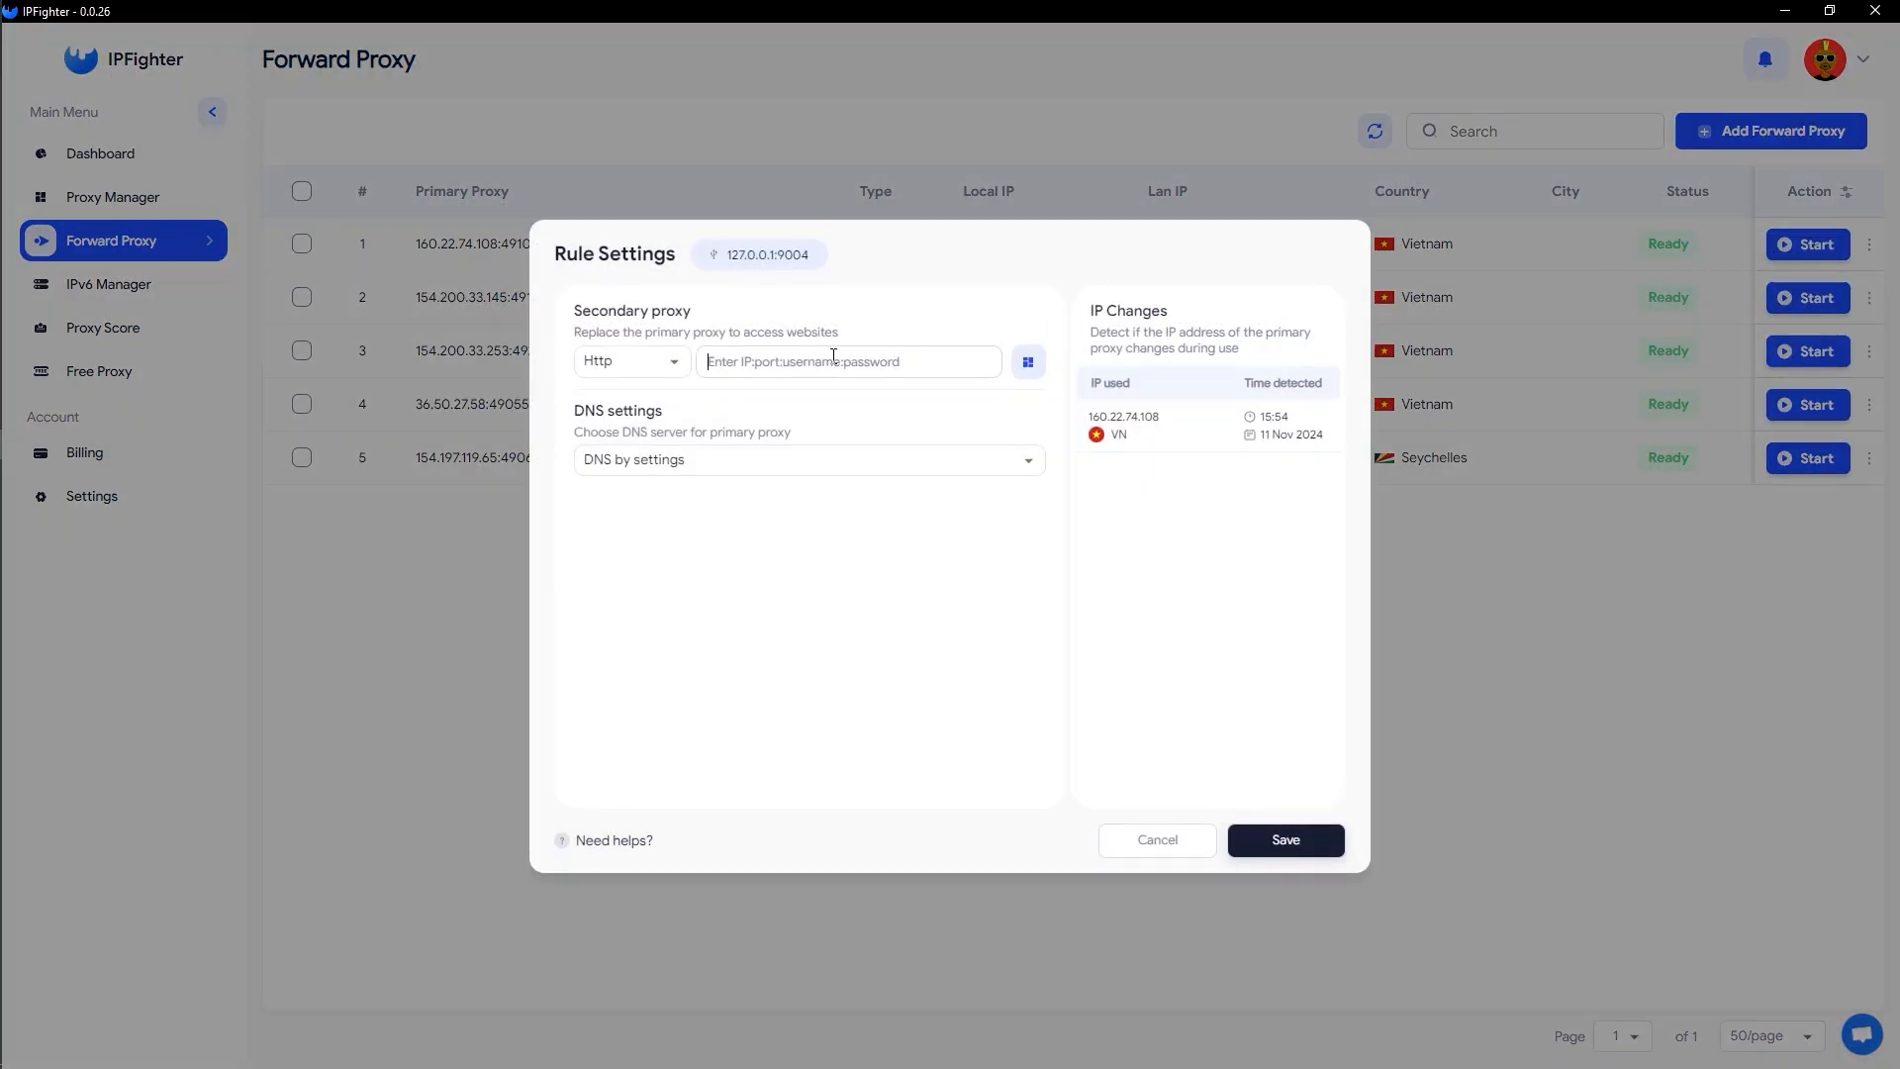
pyautogui.hotkey('alt', 'Tab')
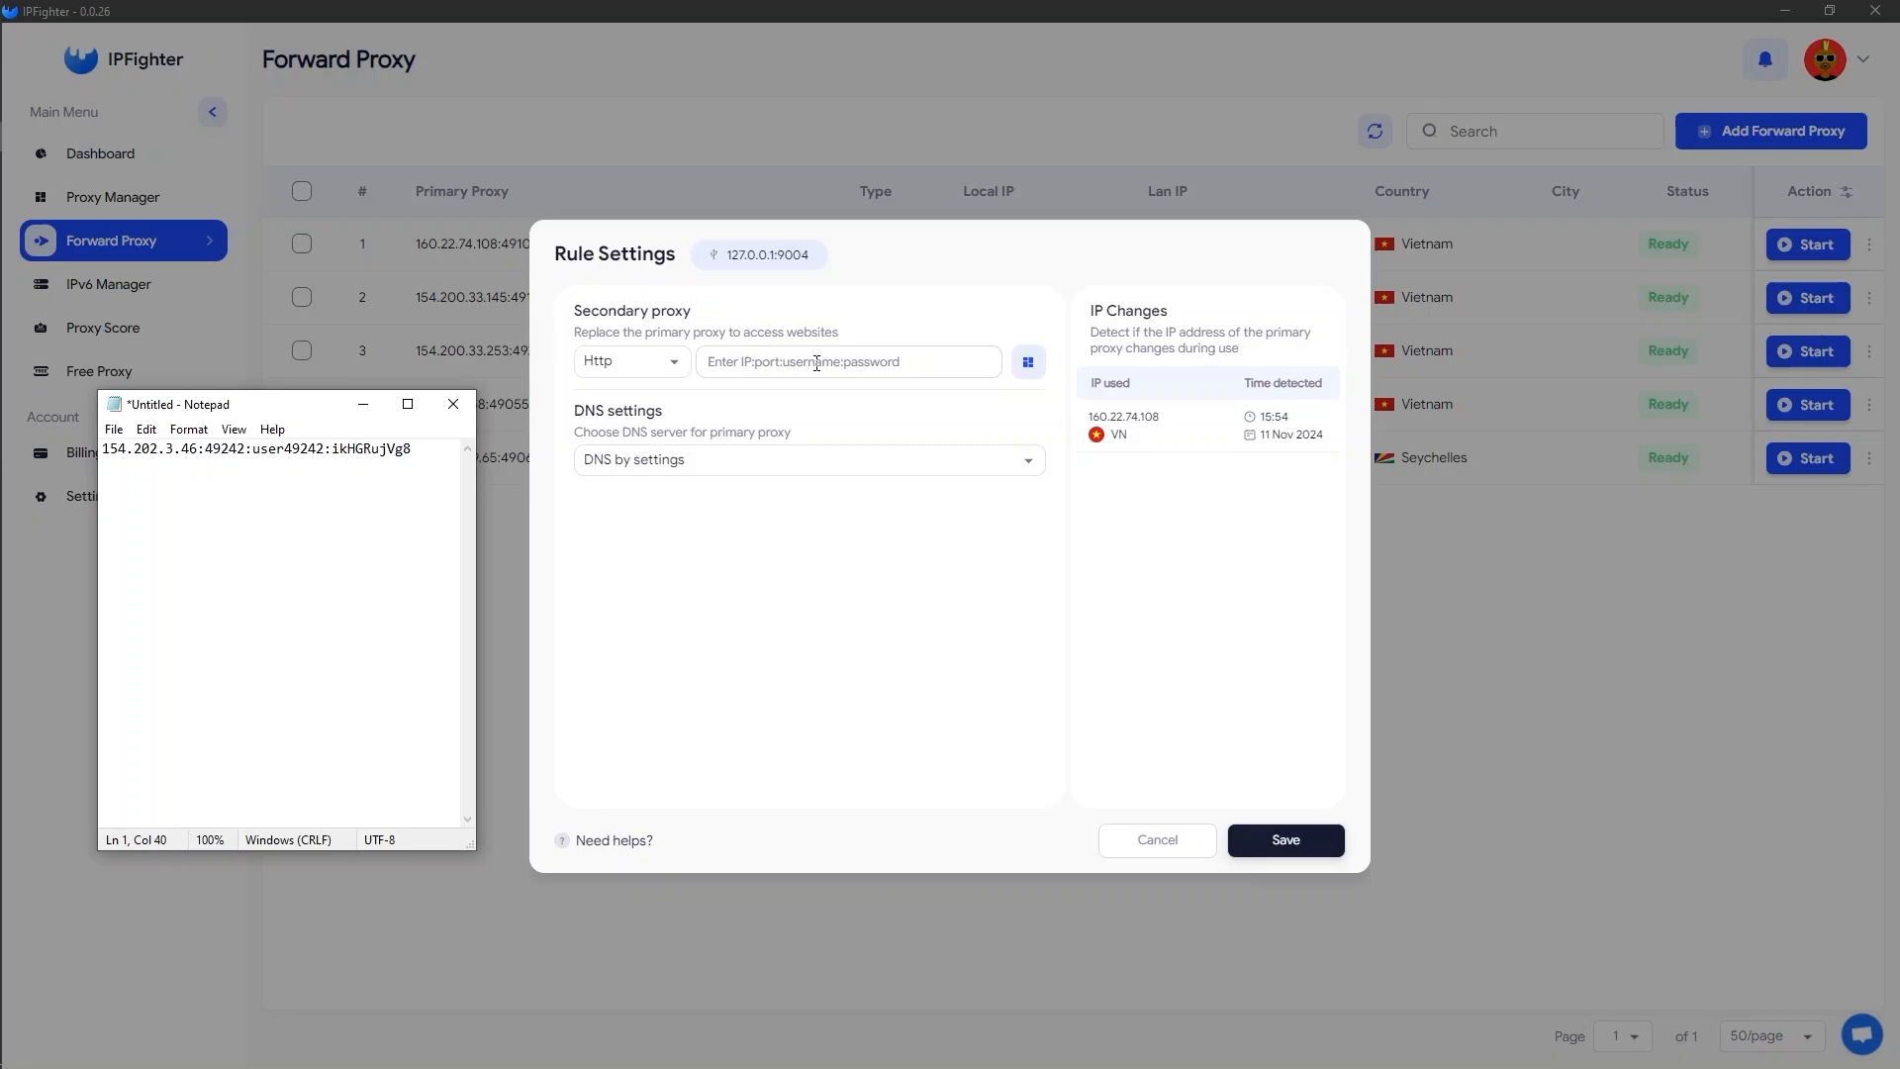
pyautogui.moveTo(413, 448); pyautogui.dragTo(142, 448)
pyautogui.rightClick(141, 449)
pyautogui.click(169, 511)
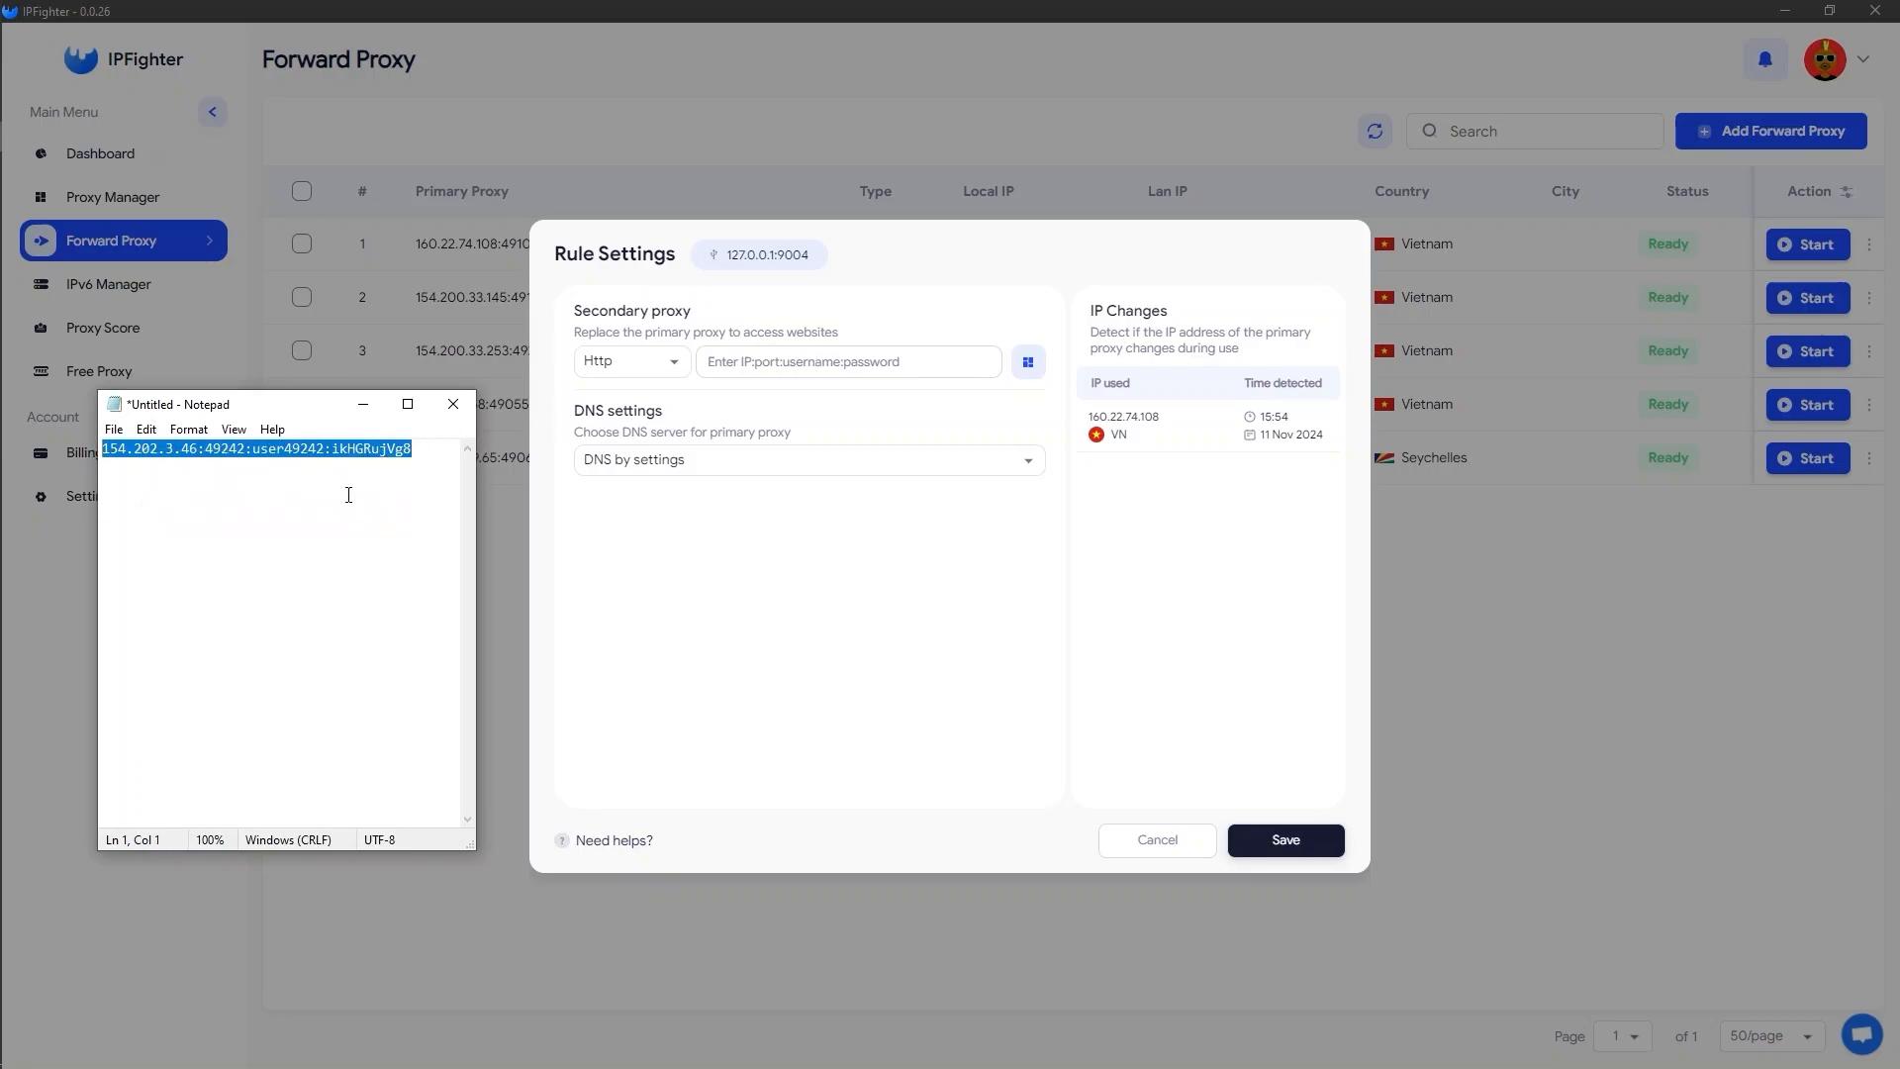
pyautogui.hotkey('alt', 'Tab')
pyautogui.hotkey('ctrl', 'v')
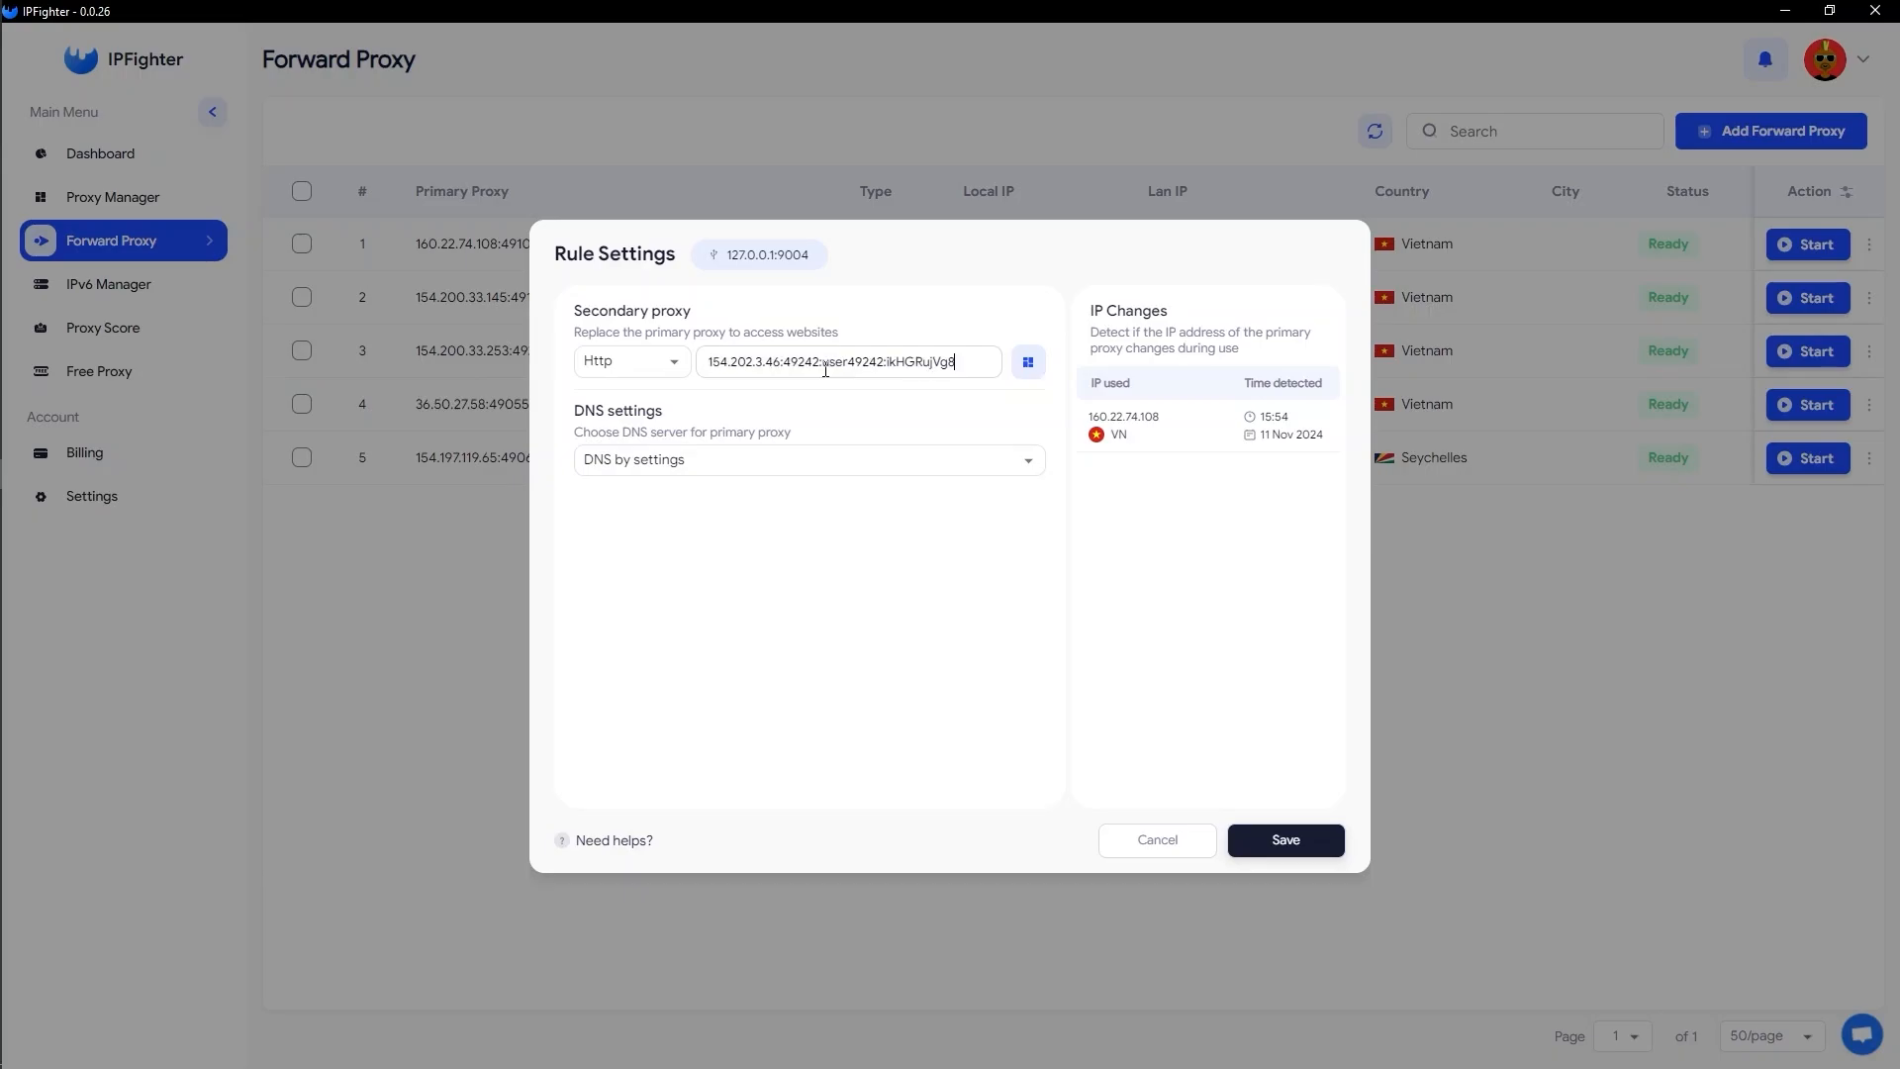
pyautogui.click(1252, 840)
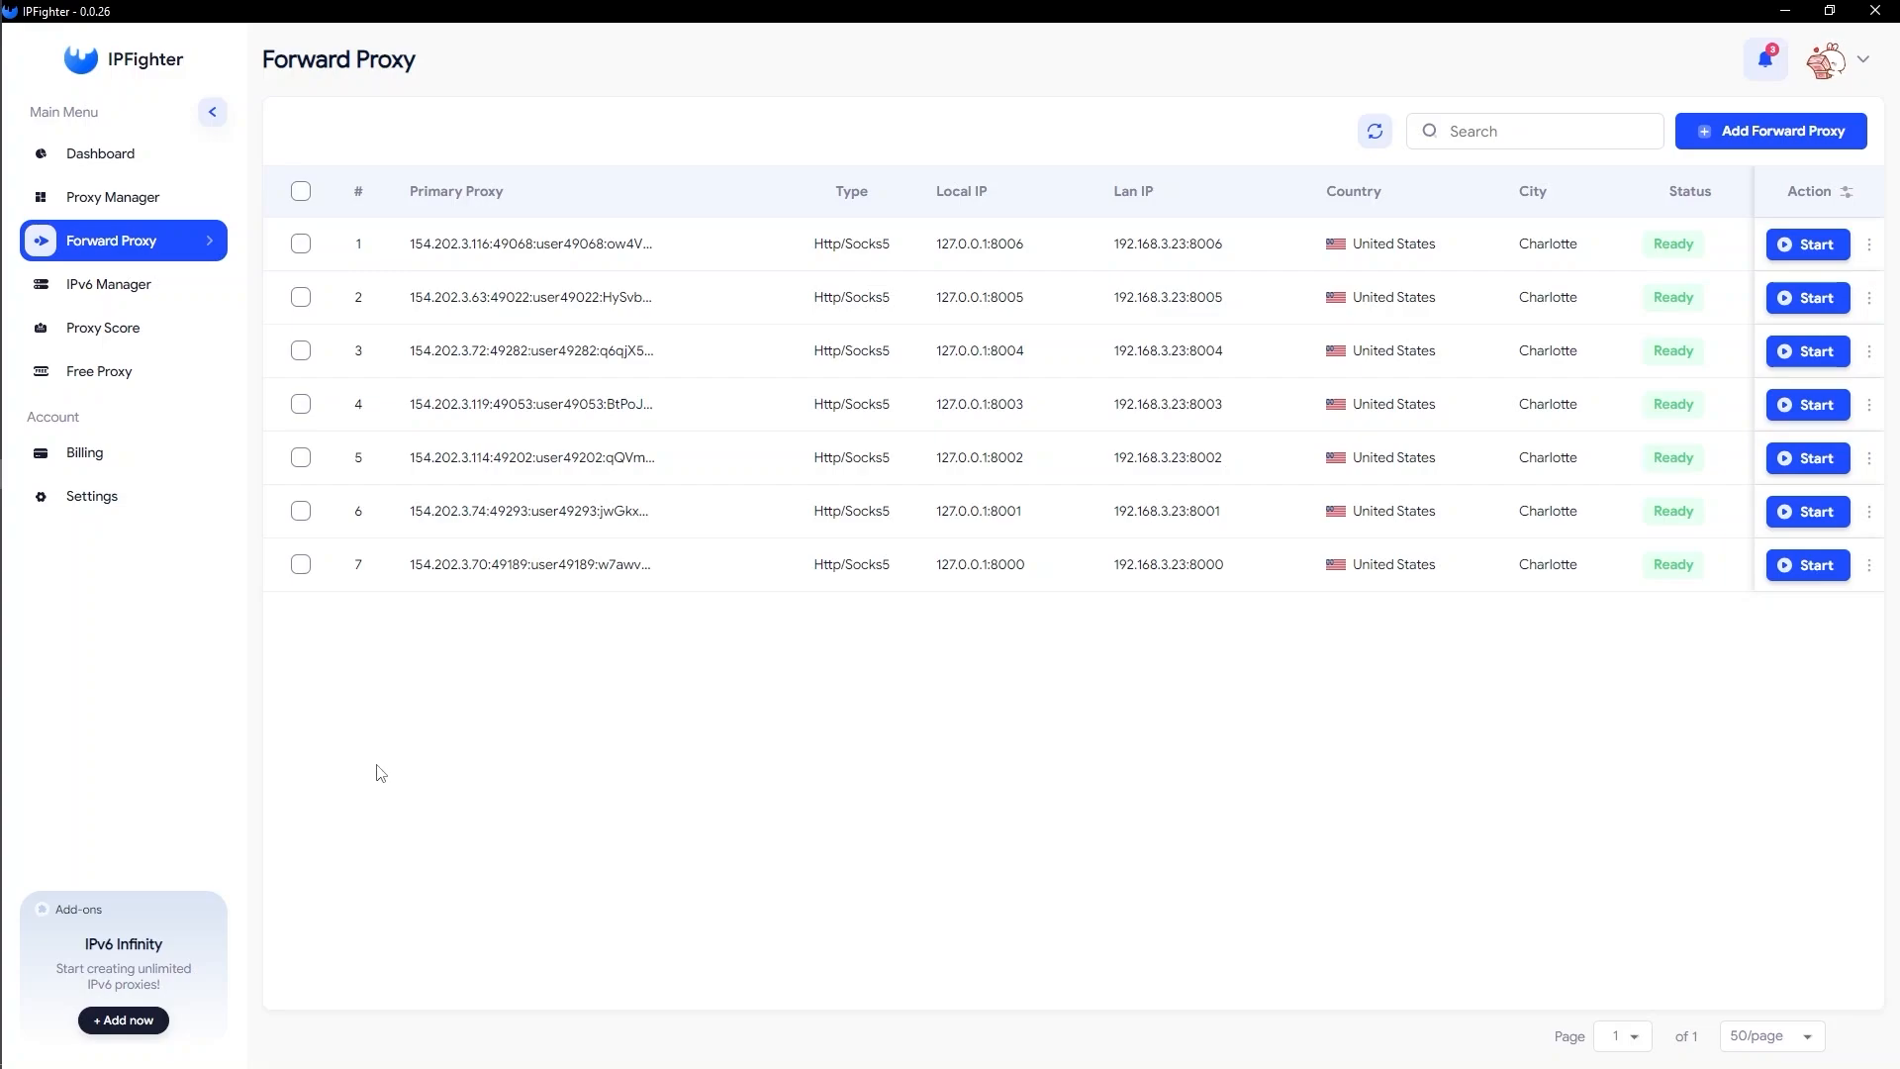
# Step: Open IPv6 Manager and grant permission for the device check
pyautogui.click(157, 295)
pyautogui.click(1052, 620)
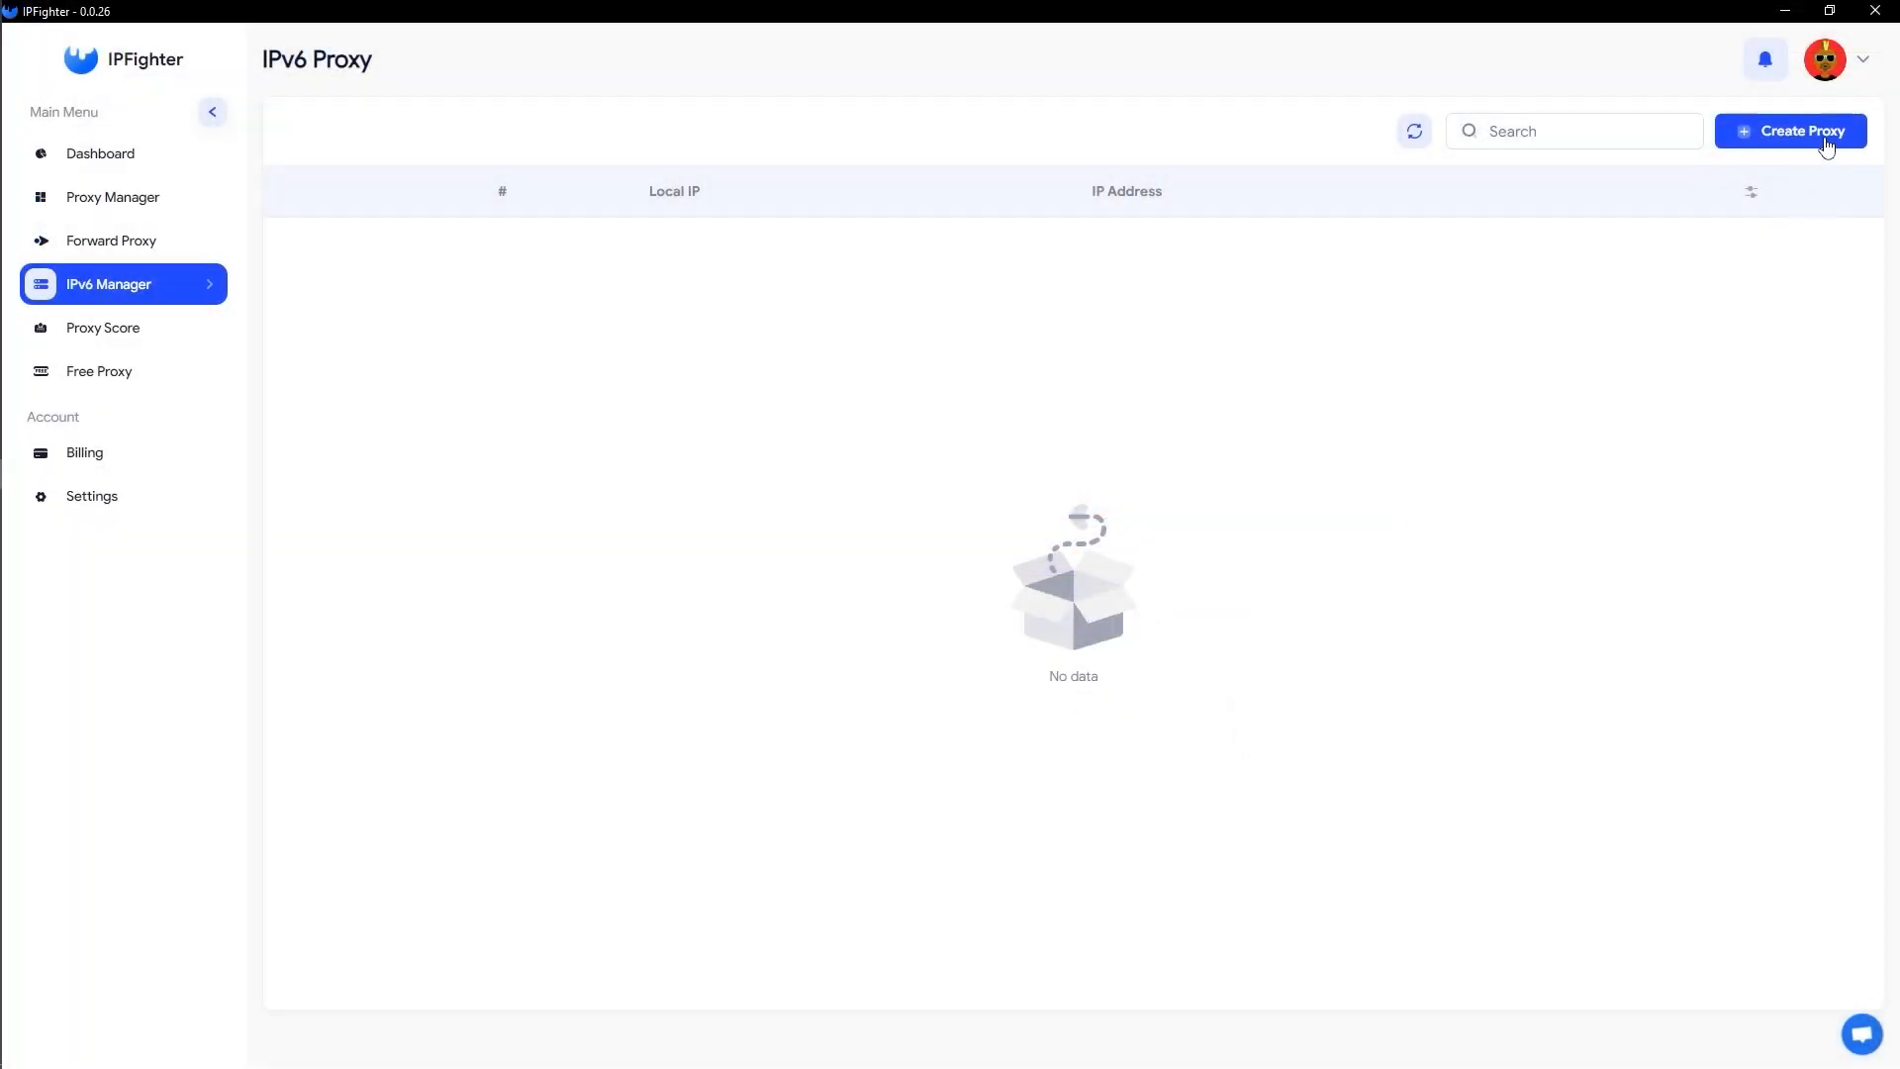
# Step: Create 100 IPv6 proxies and assign new IPv6 addresses to all of them
pyautogui.click(1826, 135)
pyautogui.click(950, 591)
pyautogui.write('00')
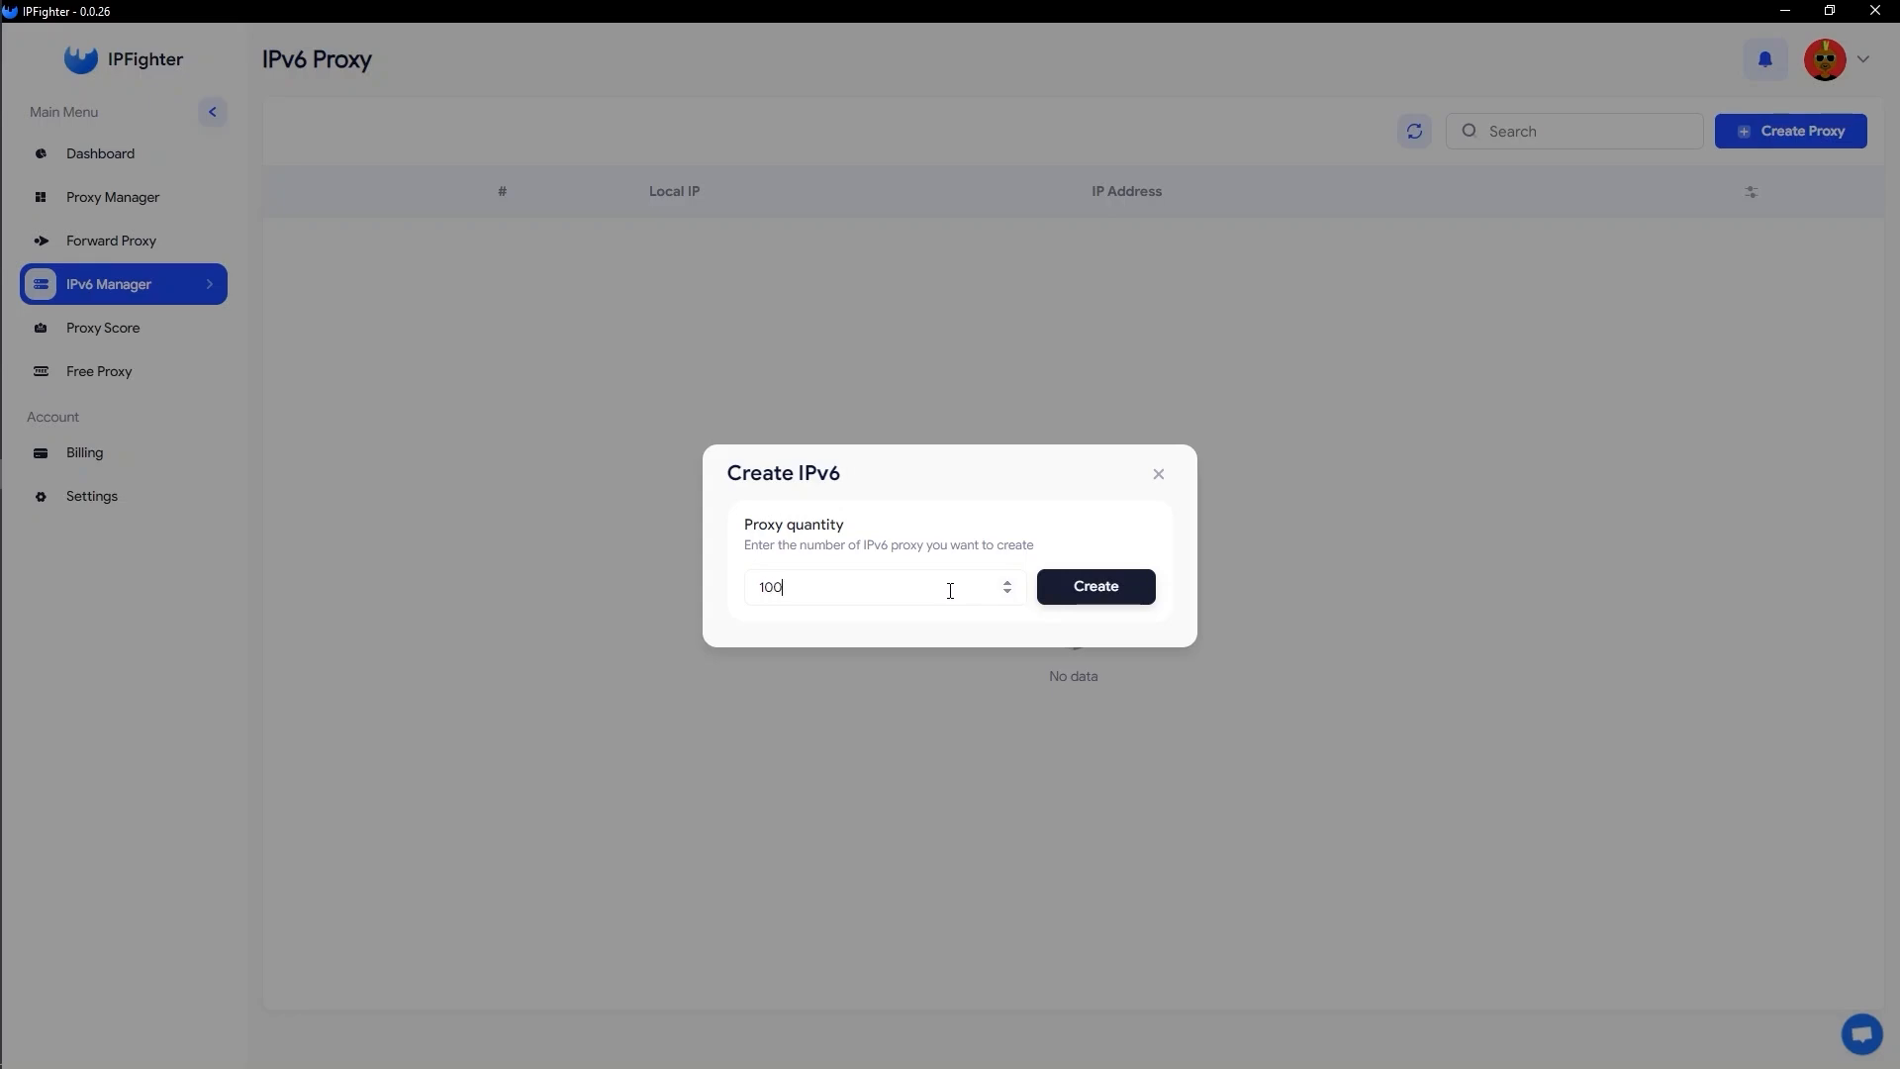
pyautogui.click(1085, 594)
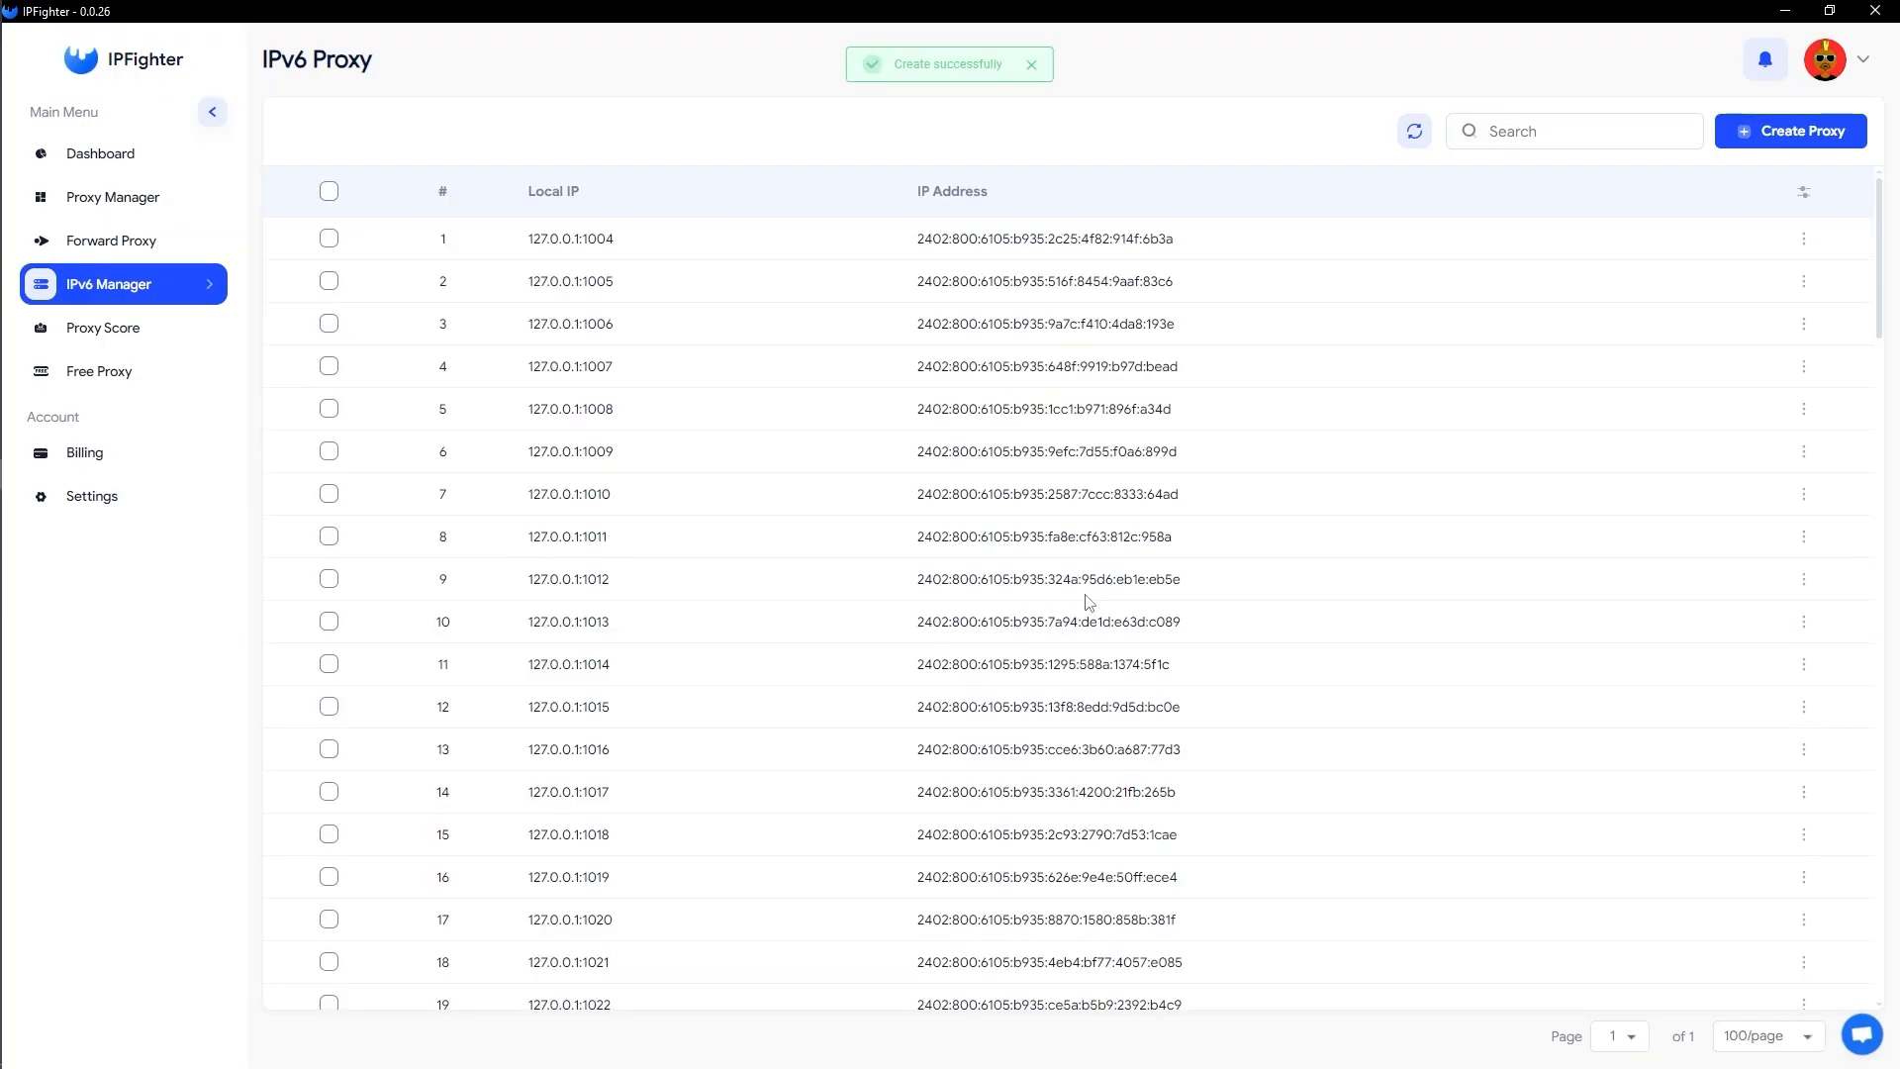
pyautogui.click(330, 192)
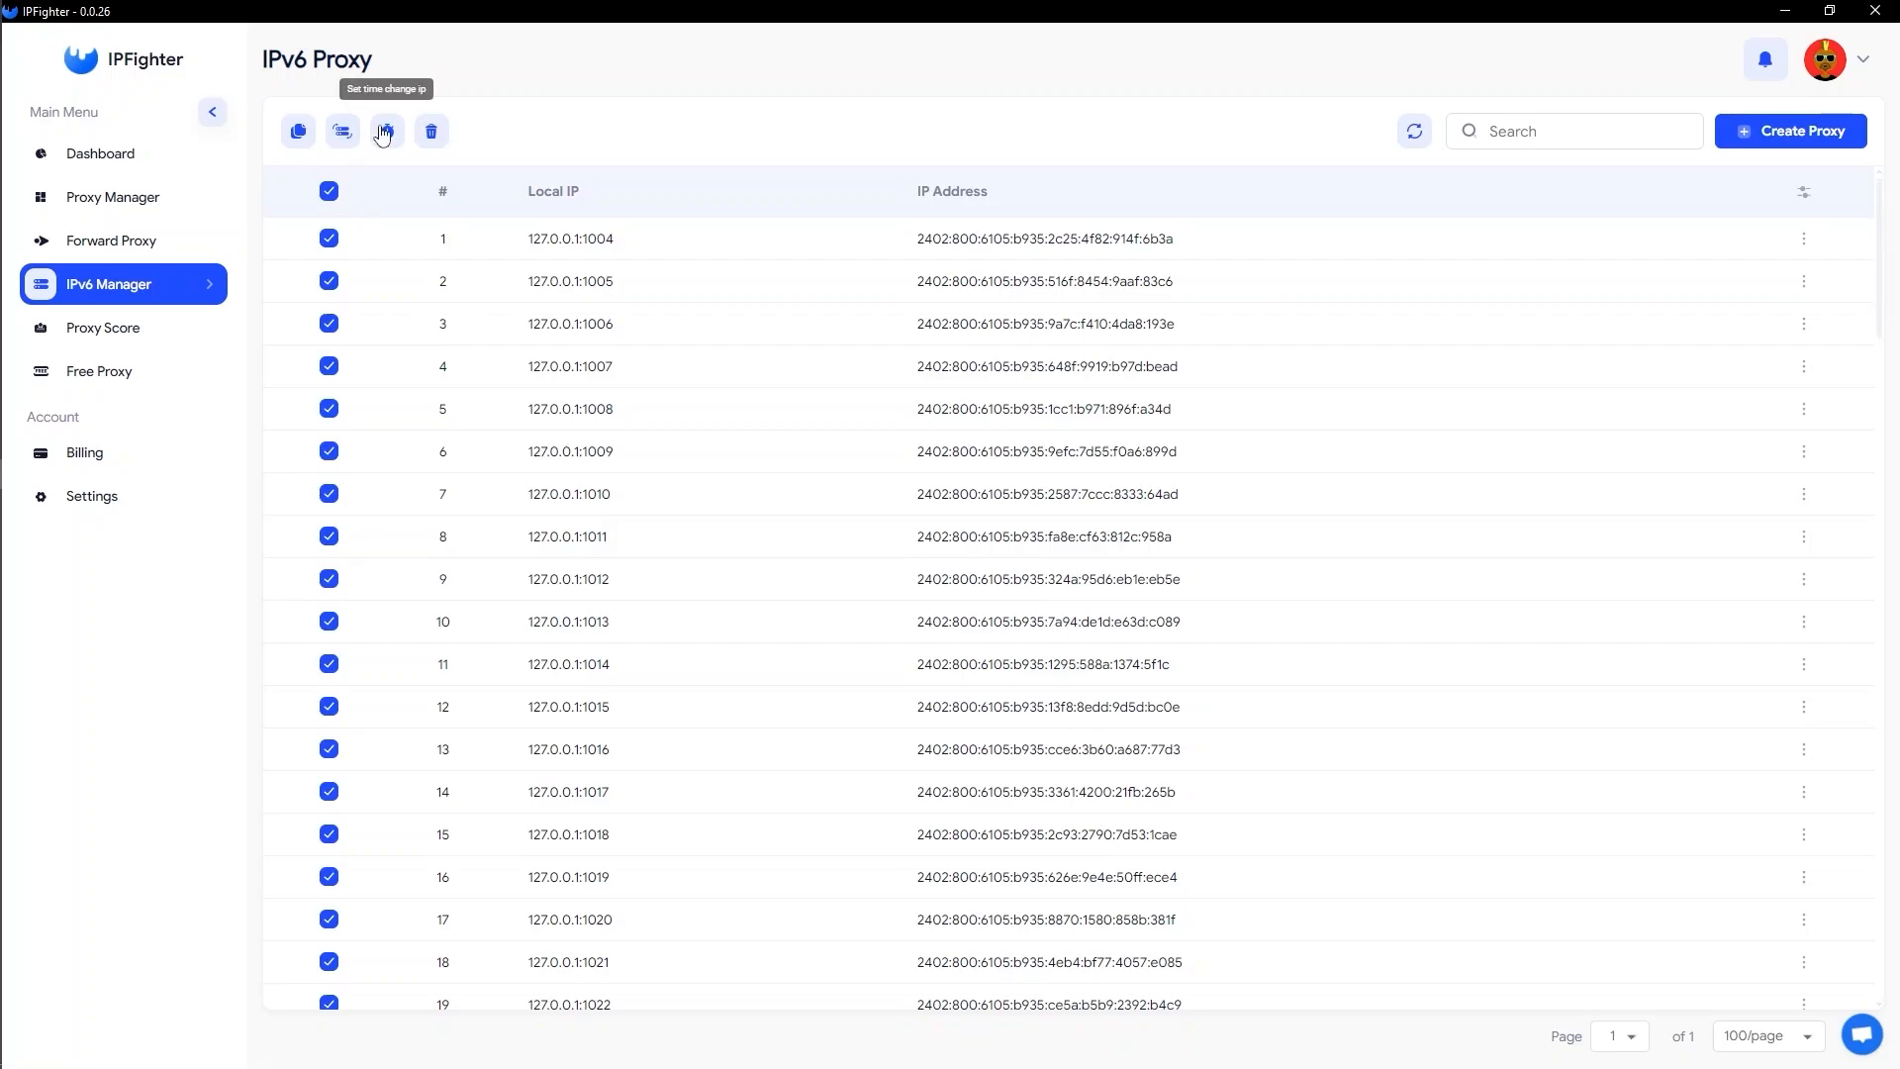
pyautogui.click(341, 132)
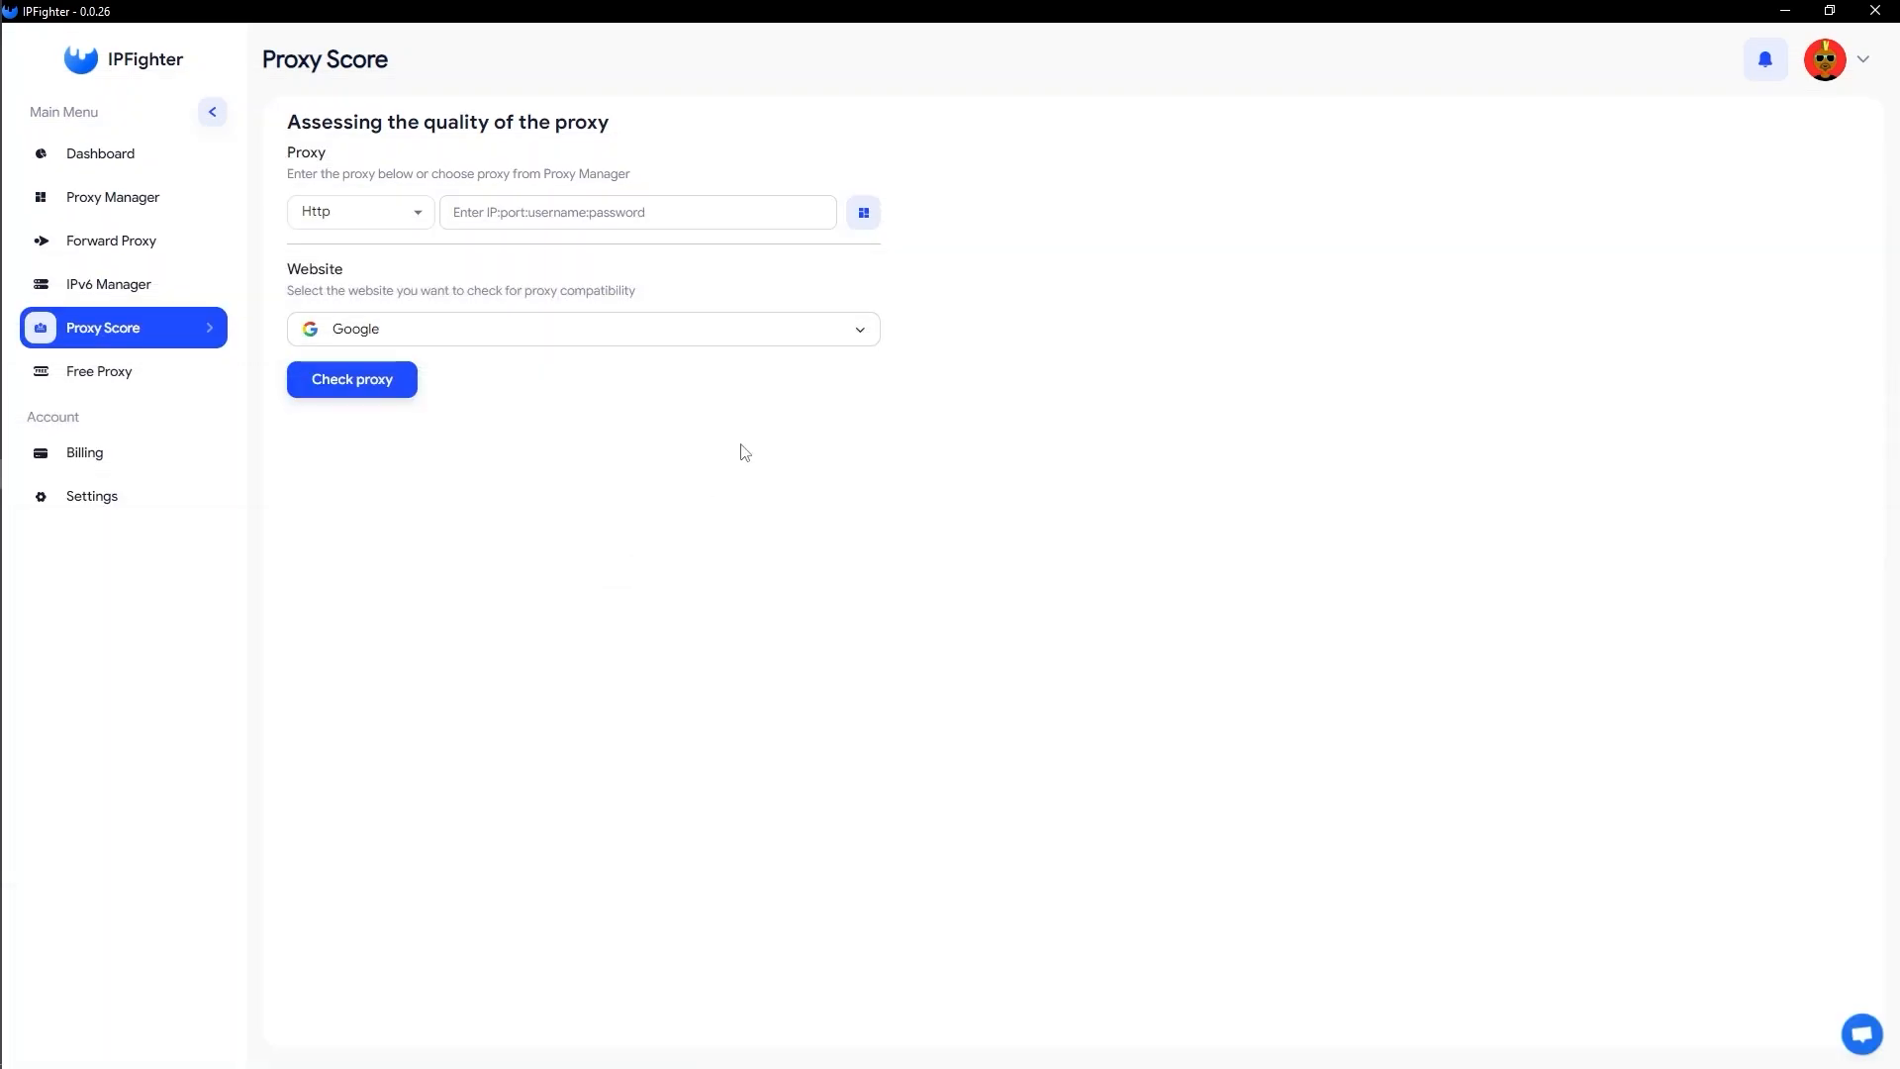
# Step: Run a quality check of saved proxy 4 (154.200.33.253) against Amazon
pyautogui.click(864, 215)
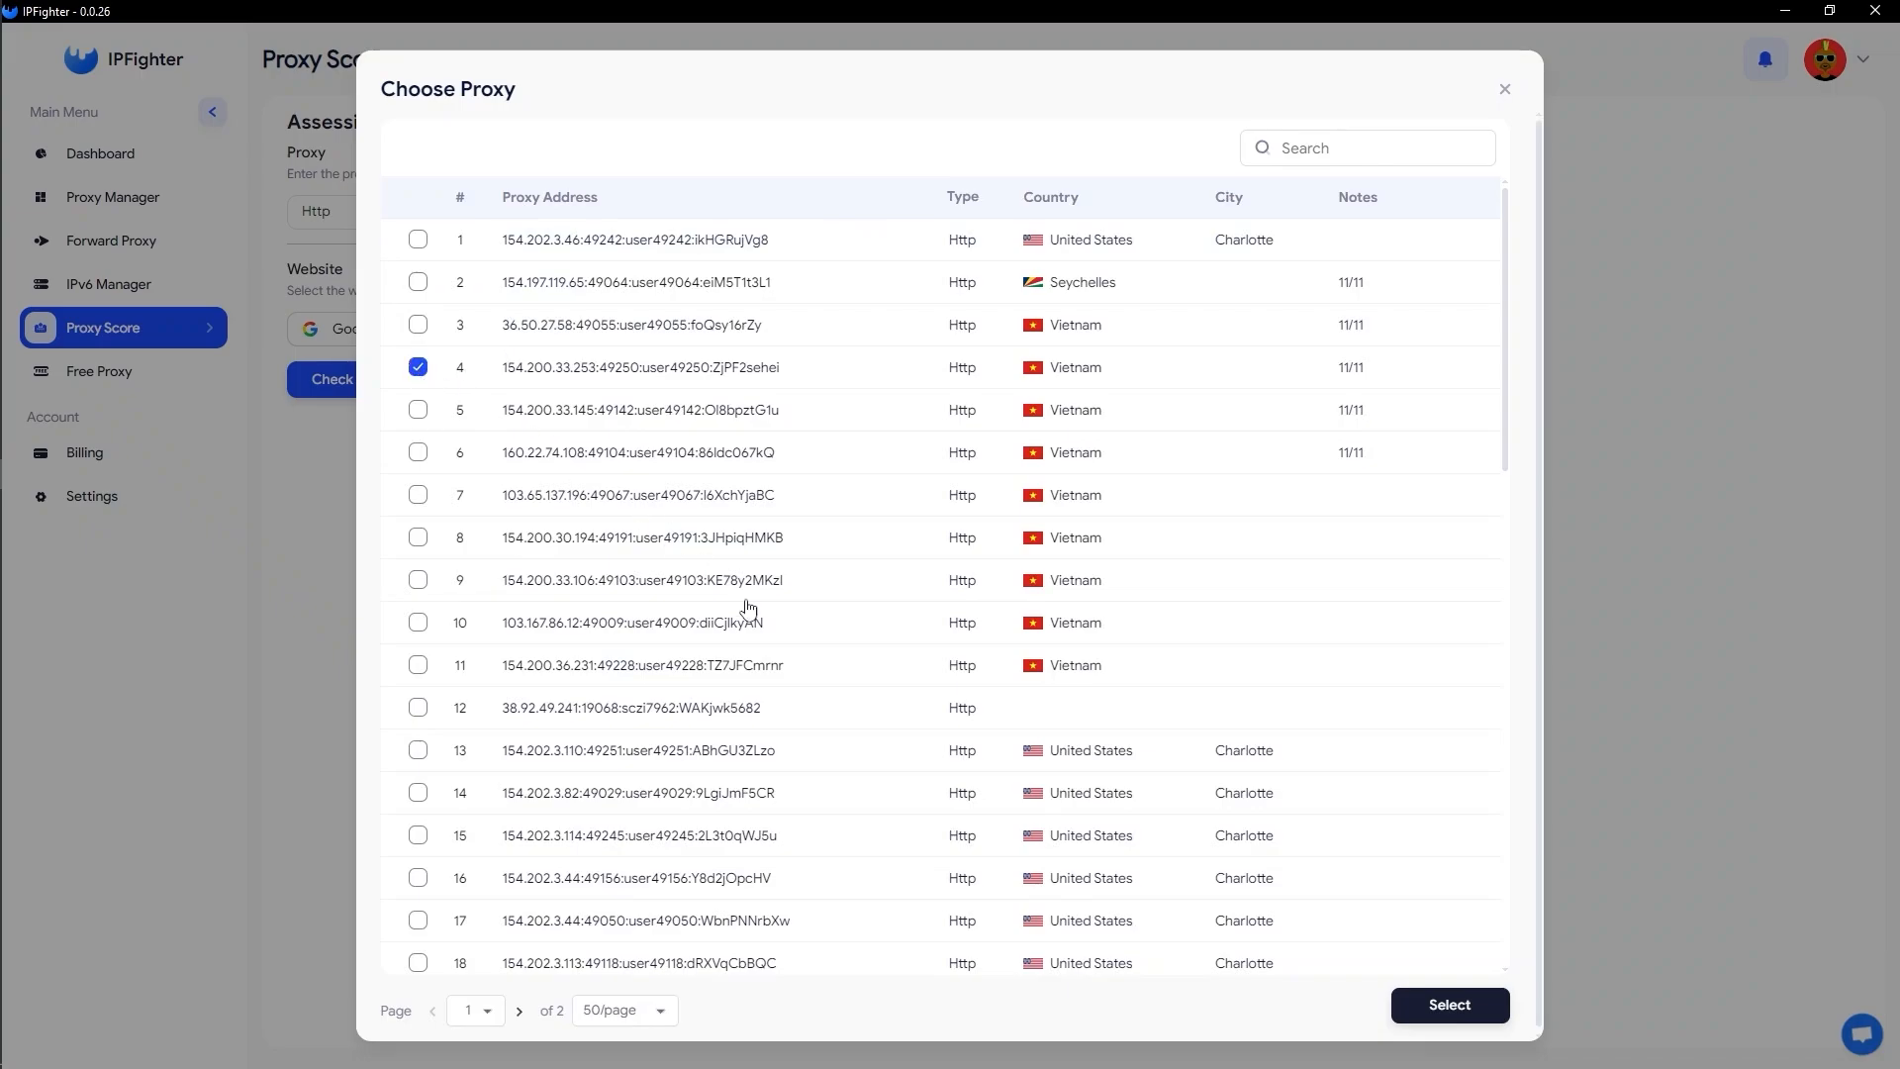
pyautogui.click(1431, 1012)
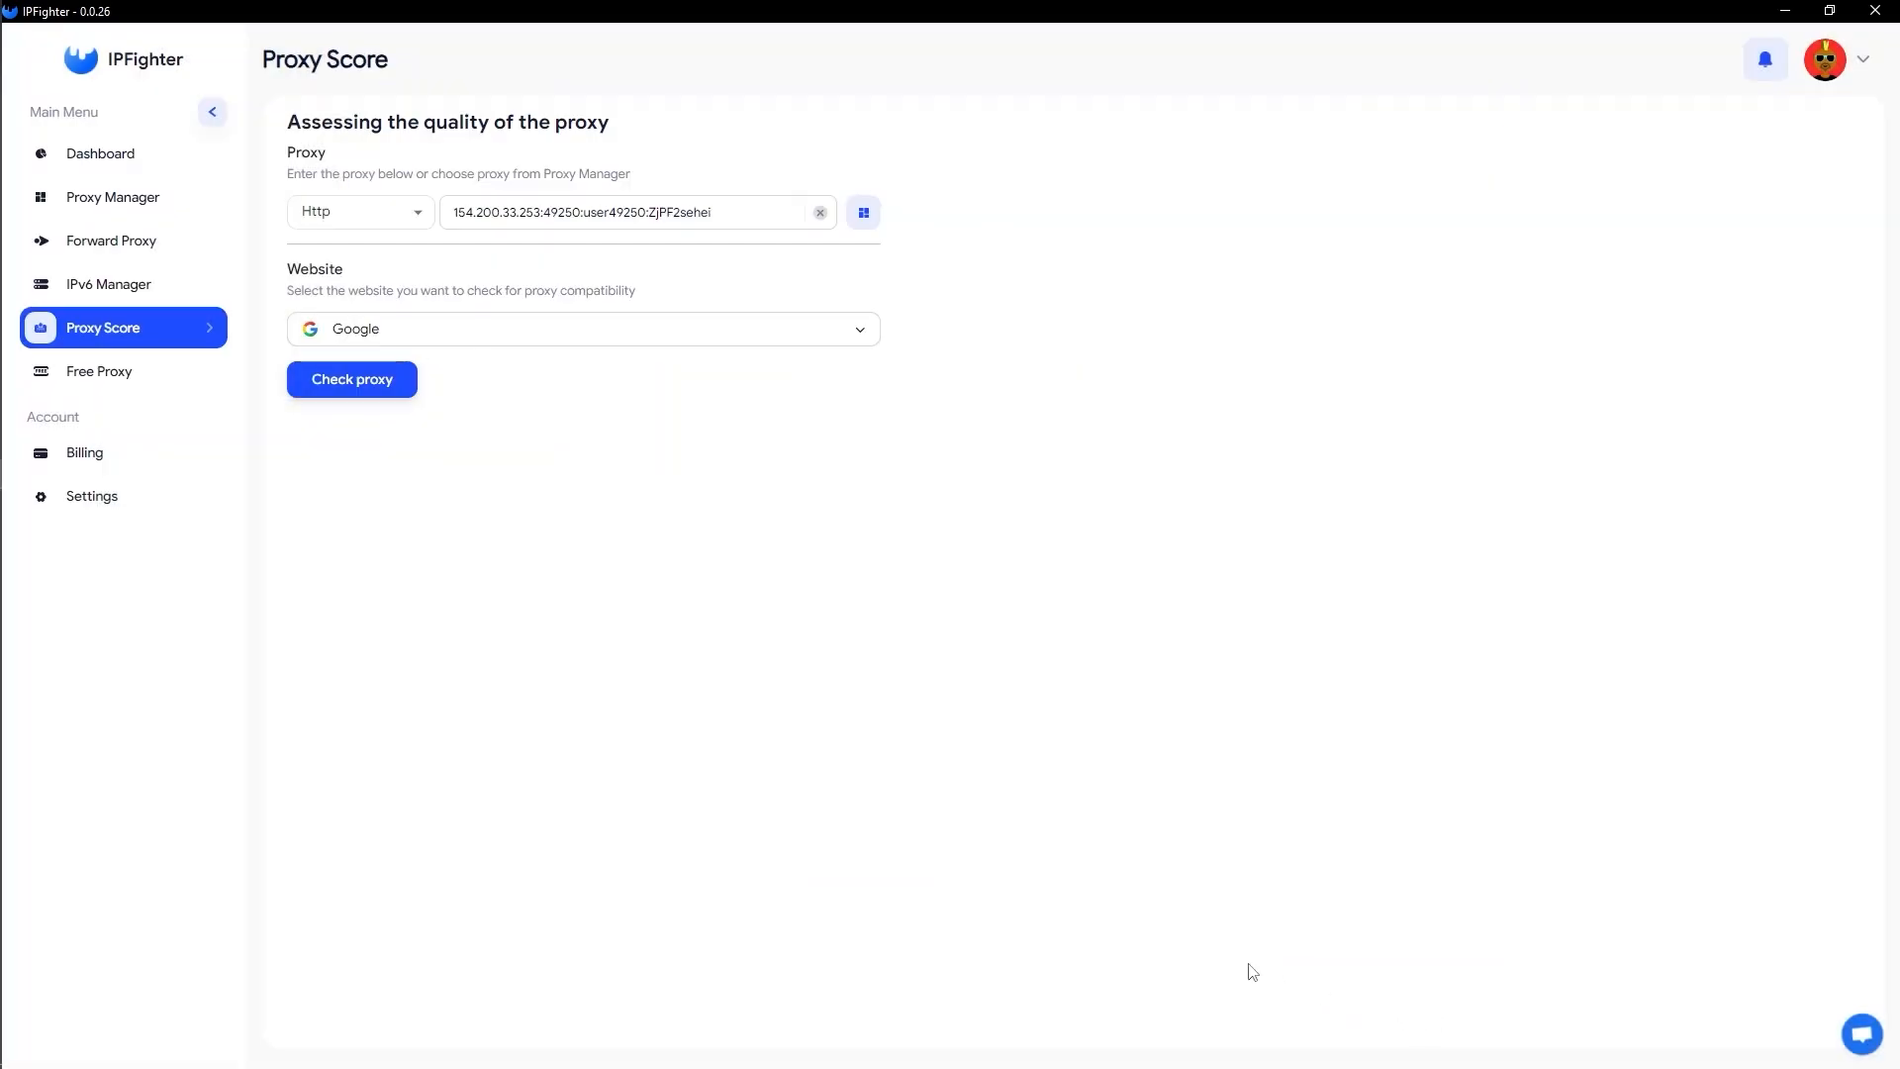
pyautogui.click(472, 342)
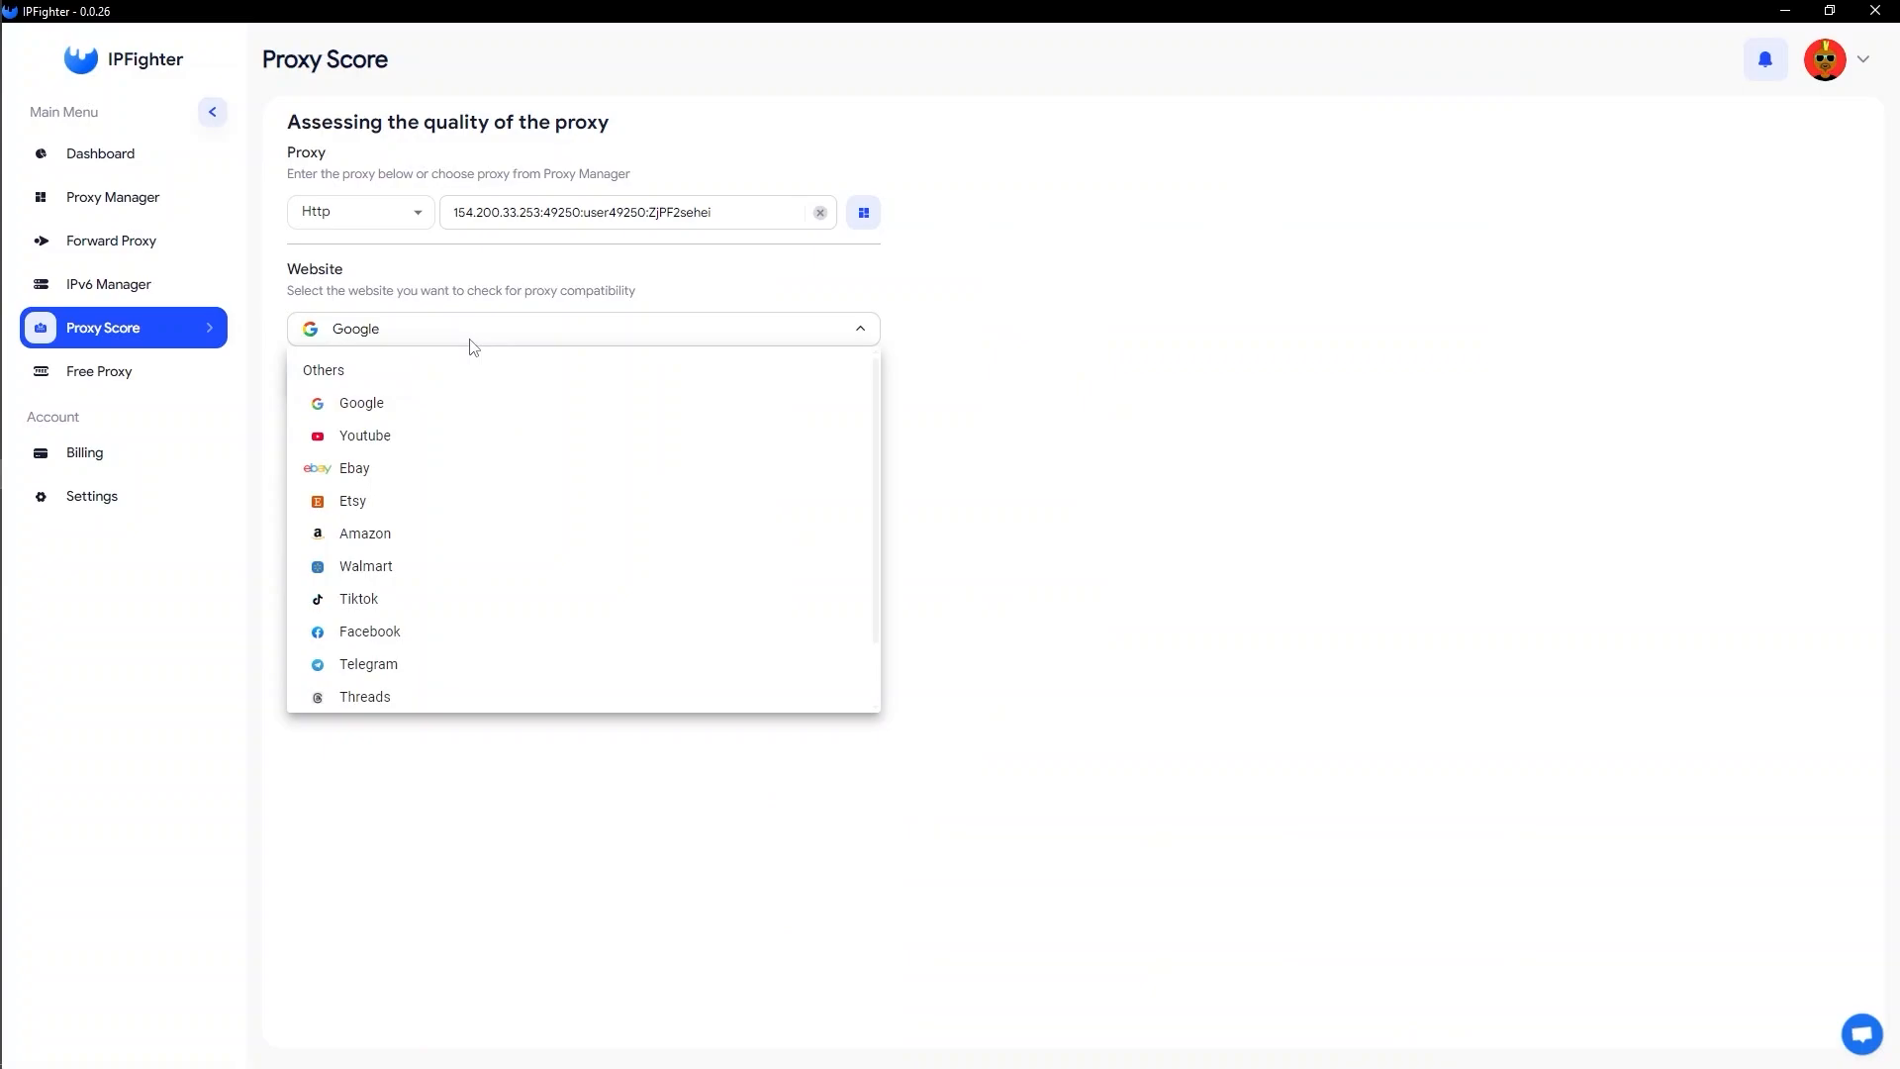
pyautogui.click(416, 542)
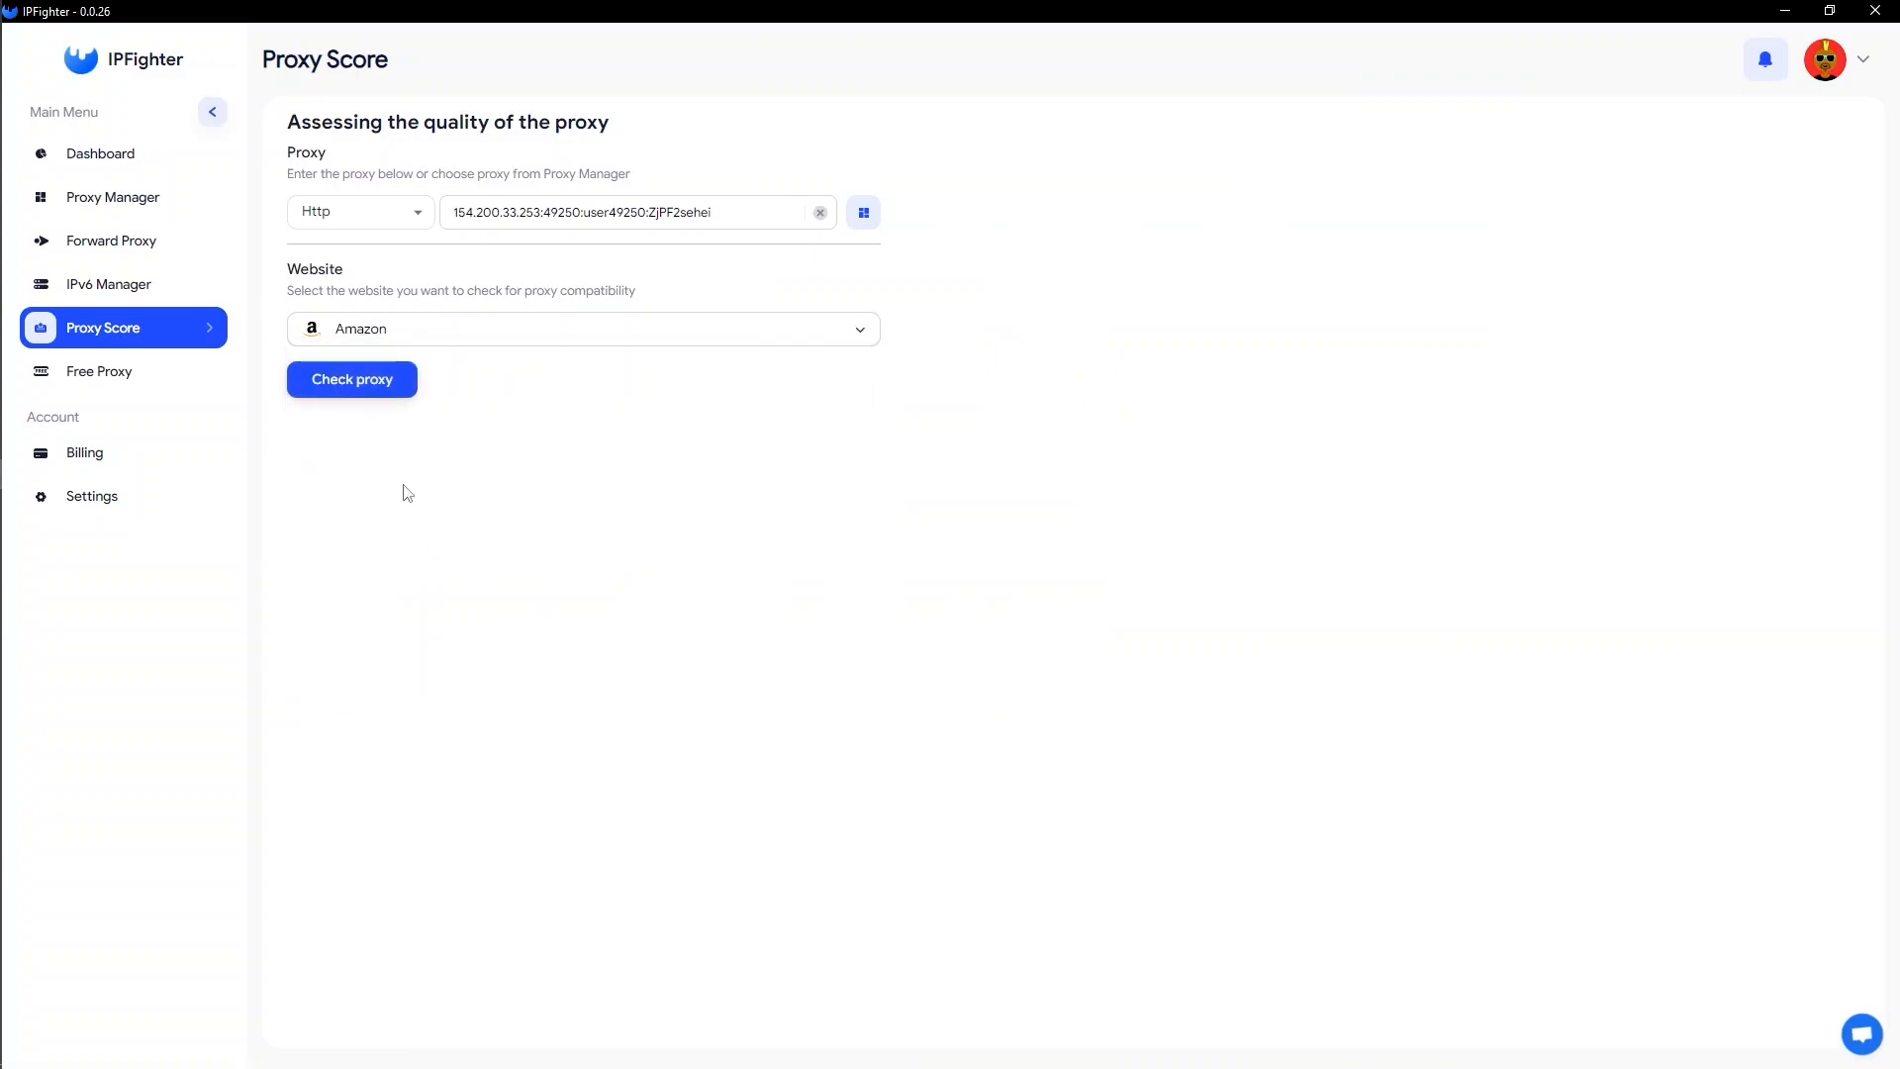
pyautogui.click(372, 384)
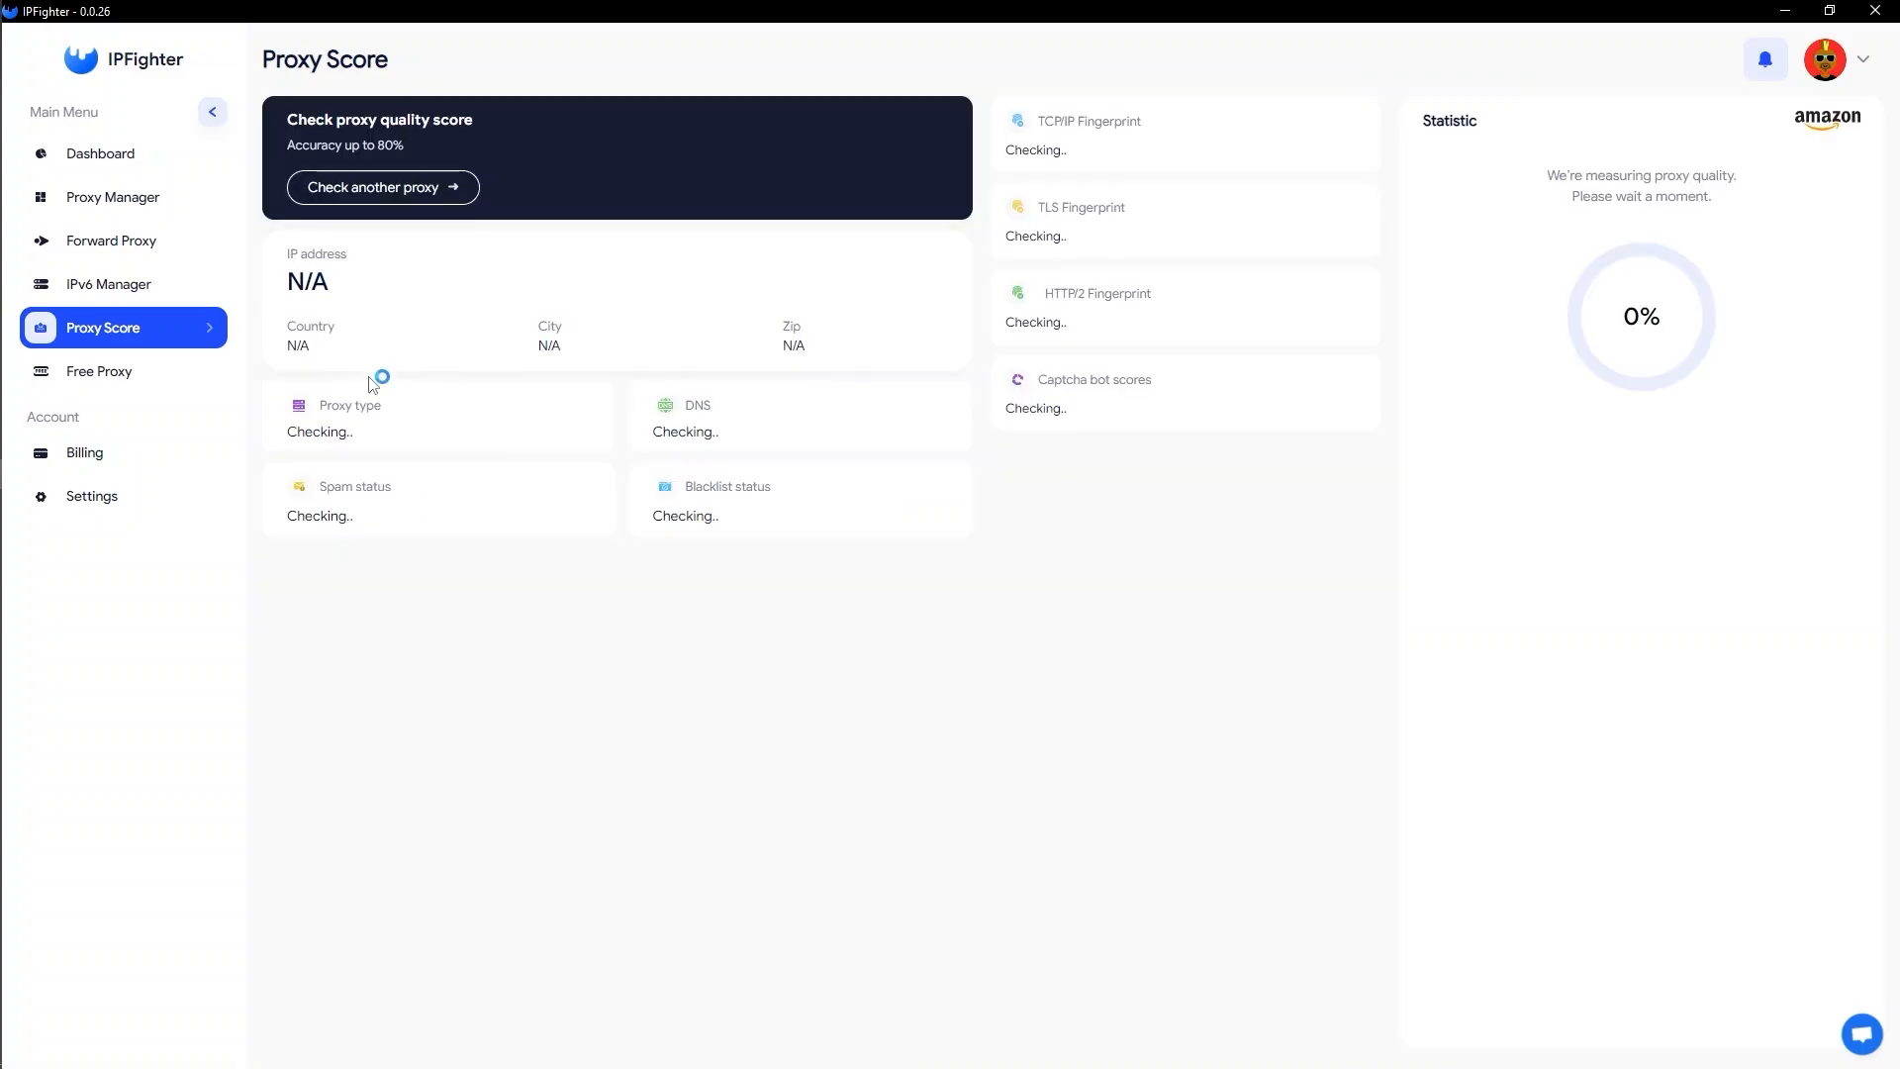